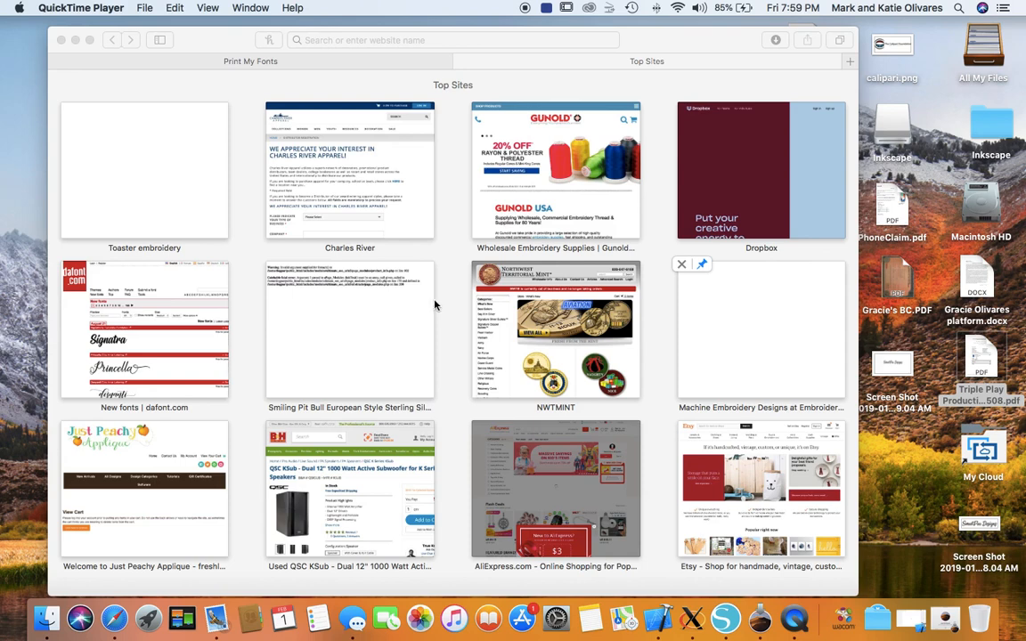
# Open the dafont.com New fonts page from the top sites and look through the newest fonts
pyautogui.click(152, 298)
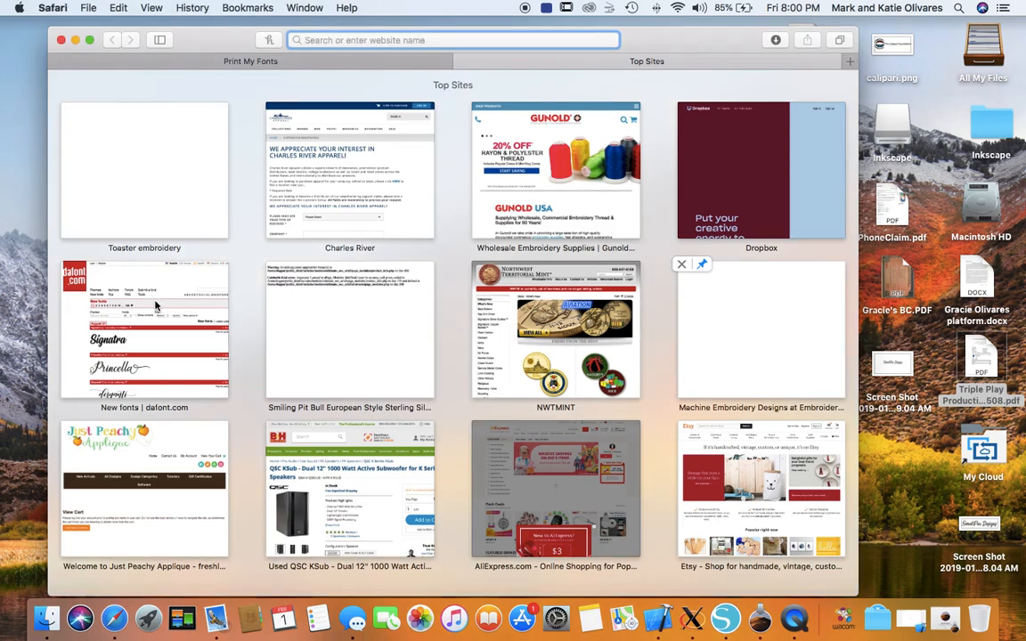
pyautogui.click(155, 305)
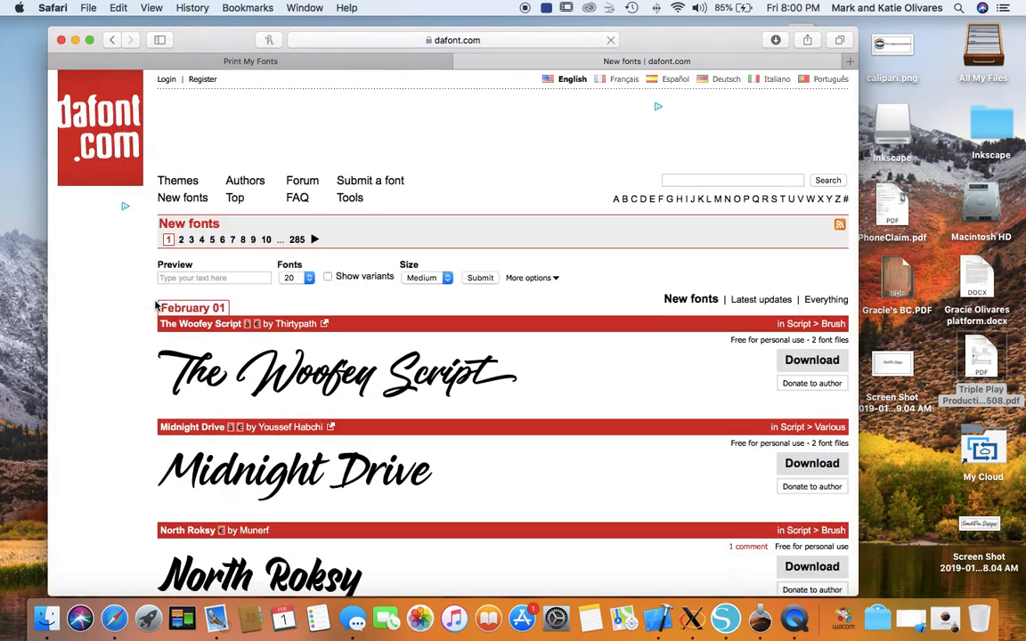
pyautogui.scroll(-2, 396, 431)
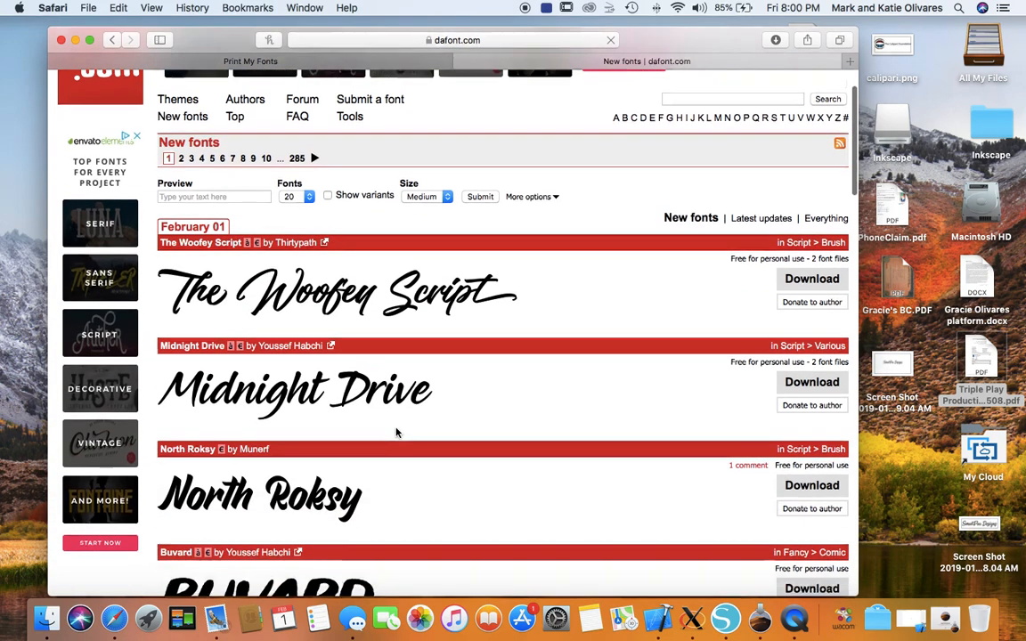
pyautogui.scroll(-10, 397, 431)
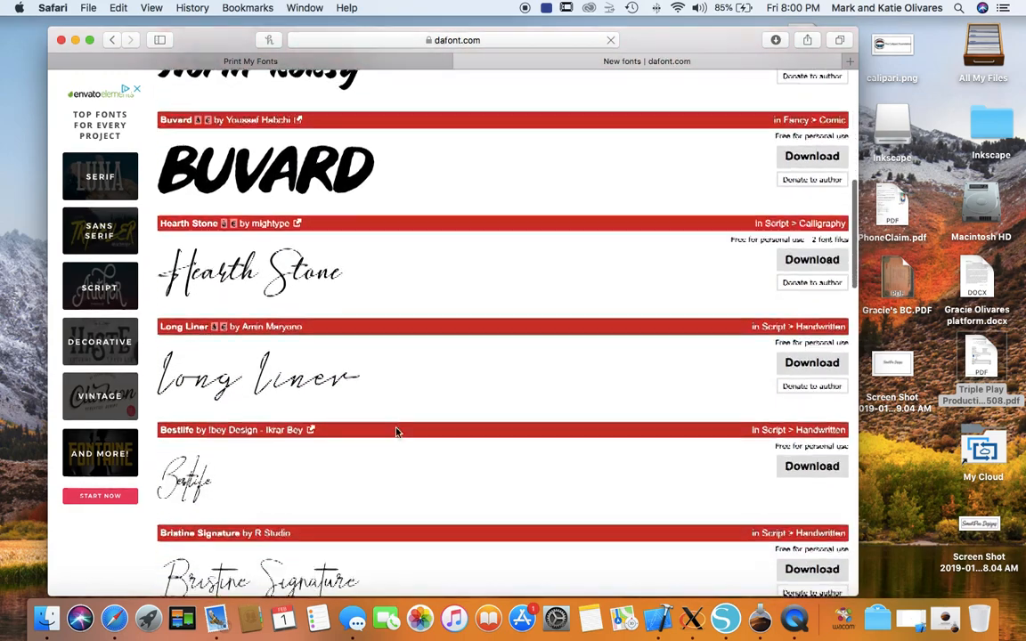
pyautogui.scroll(-8, 396, 431)
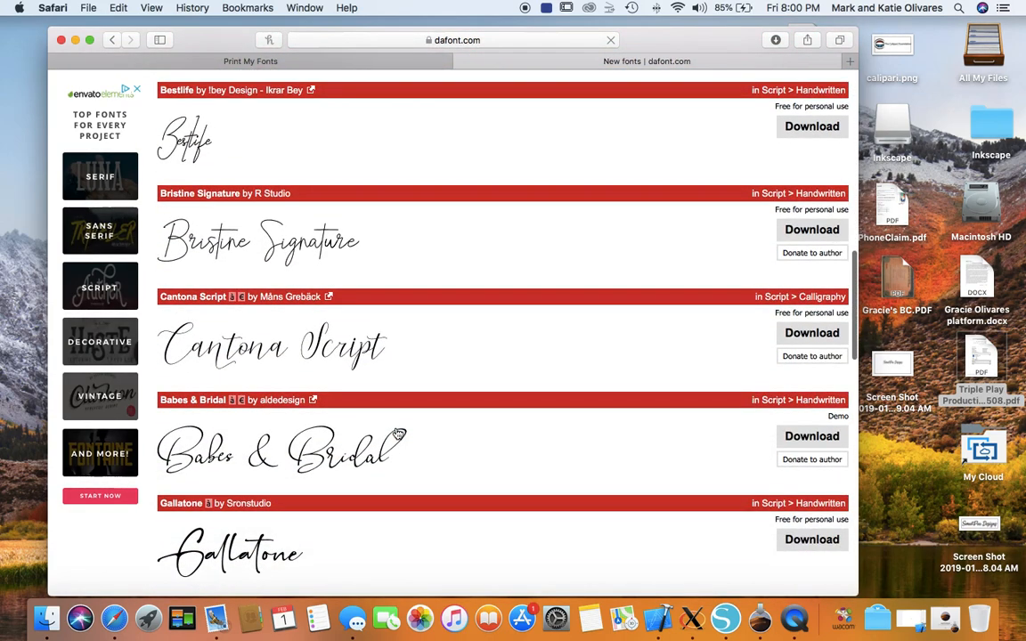
pyautogui.scroll(-2, 397, 433)
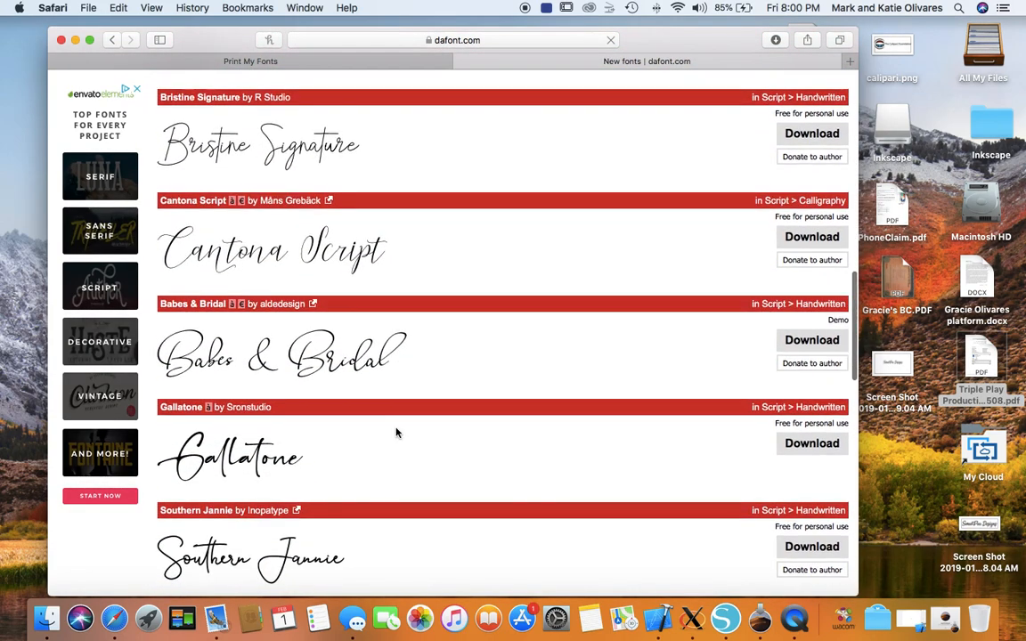
pyautogui.scroll(20, 397, 433)
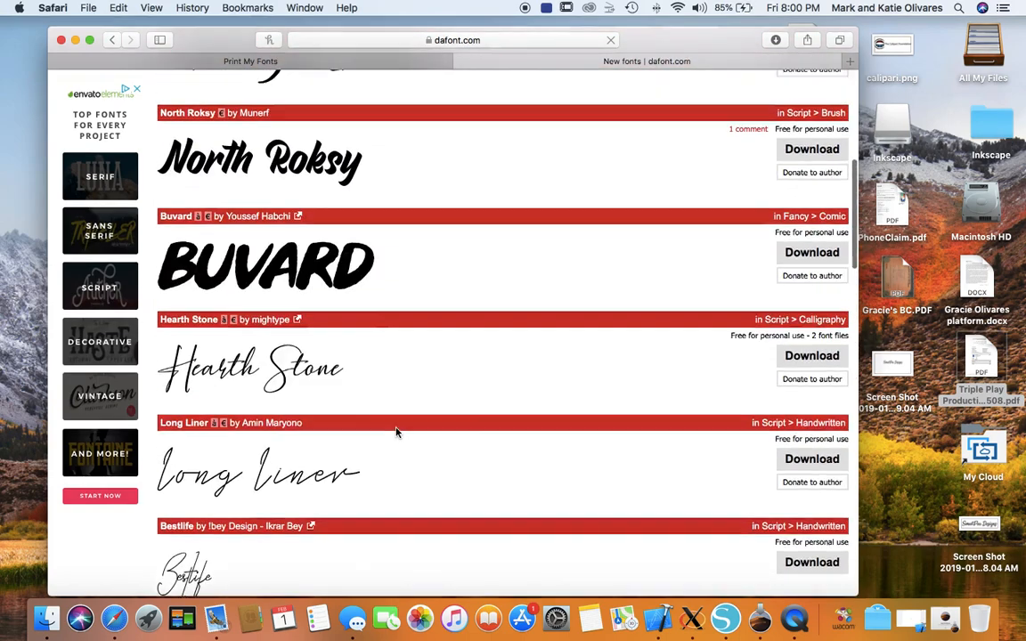
pyautogui.scroll(4, 397, 432)
# Preview the new fonts with a first name as sample text and show 100 fonts per page
pyautogui.click(194, 278)
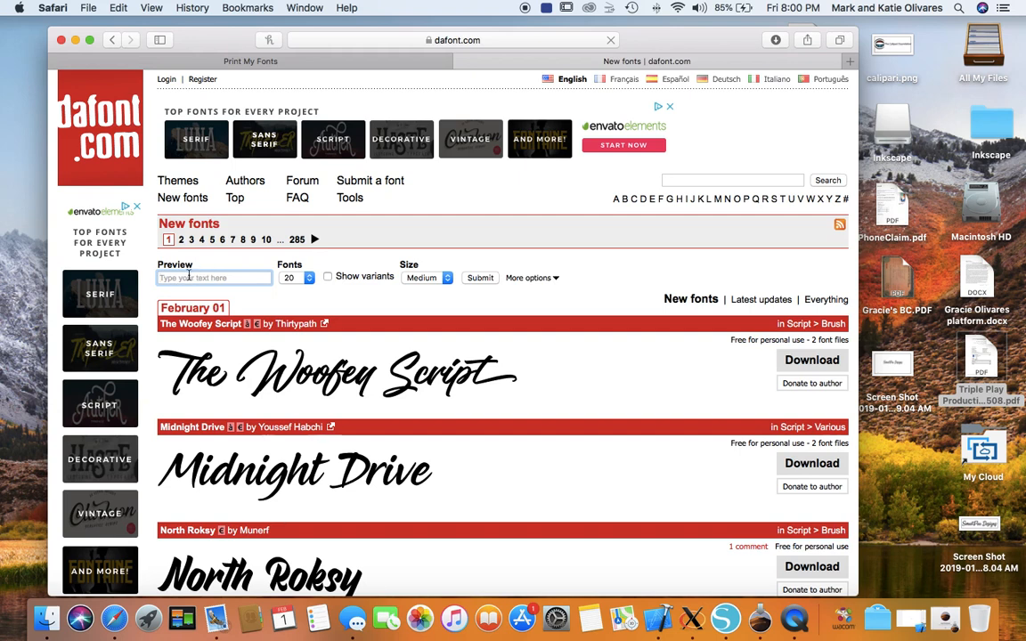
pyautogui.write('Katie')
pyautogui.click(309, 279)
pyautogui.click(300, 302)
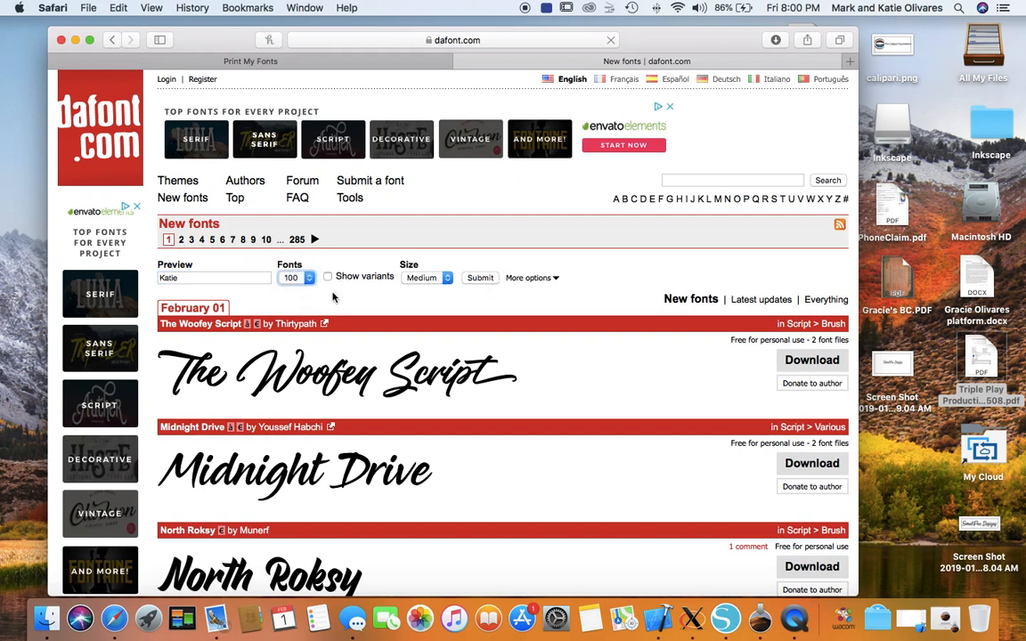
pyautogui.click(486, 278)
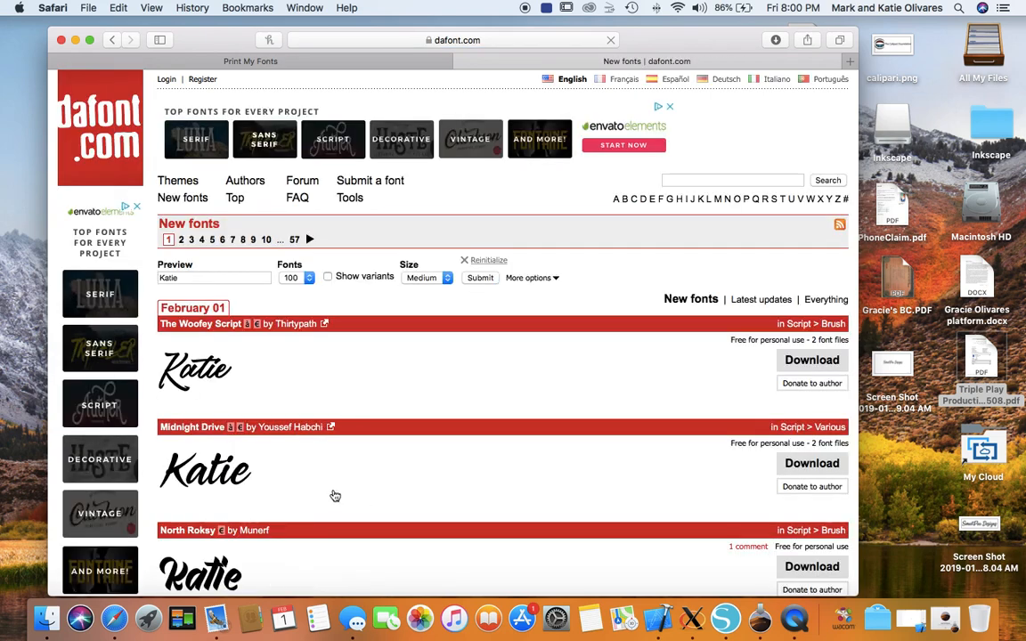
# Download the Bristine Signature font as bristine_signature.zip into the Fonts folder on the external drive
pyautogui.scroll(-5, 334, 492)
pyautogui.scroll(-3, 334, 496)
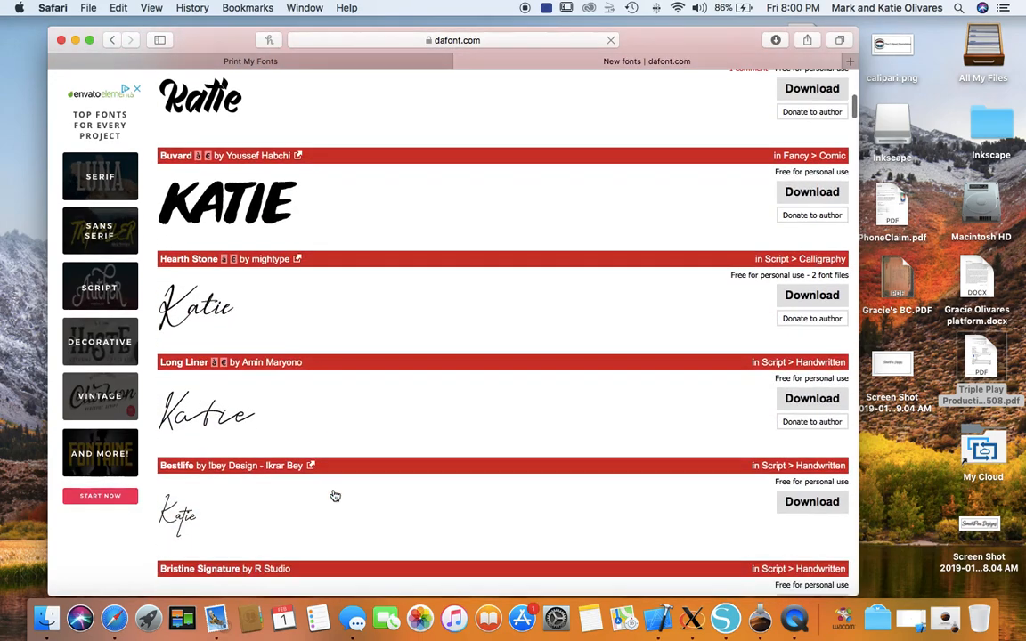
pyautogui.scroll(-3, 335, 496)
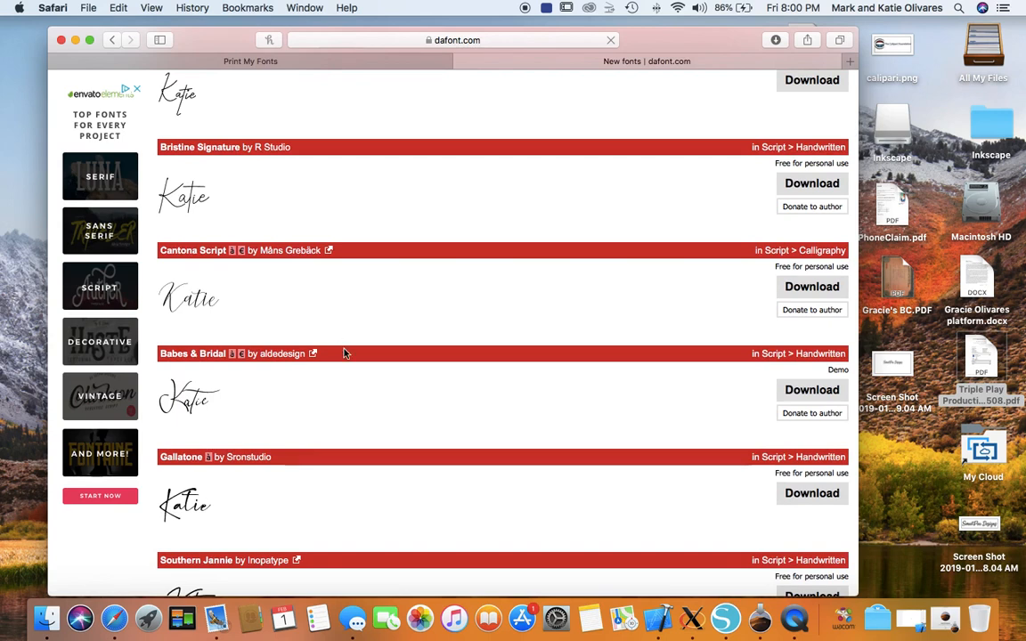
pyautogui.click(823, 192)
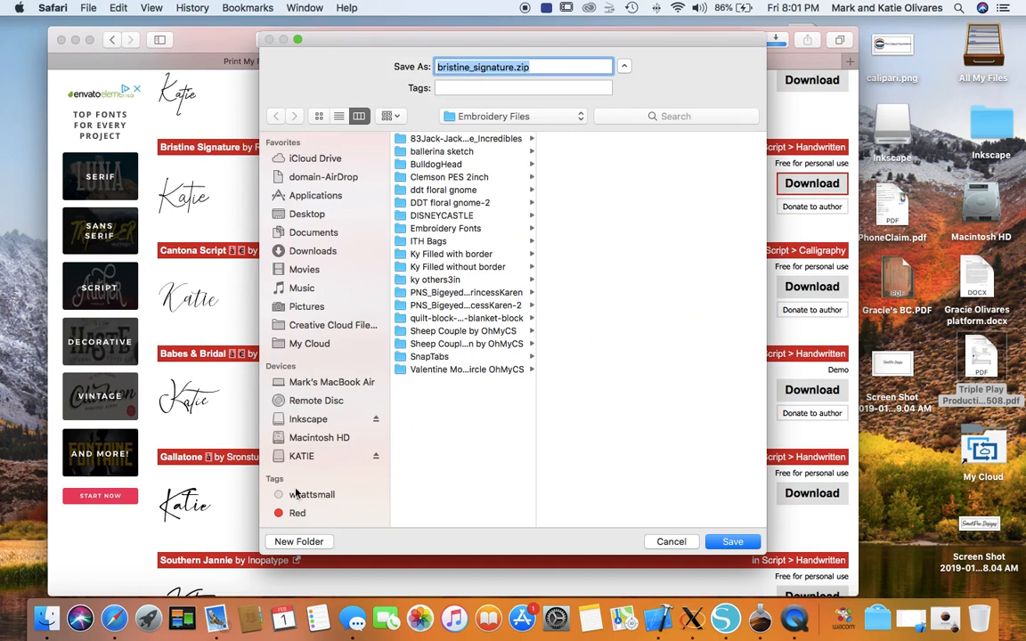
pyautogui.click(302, 456)
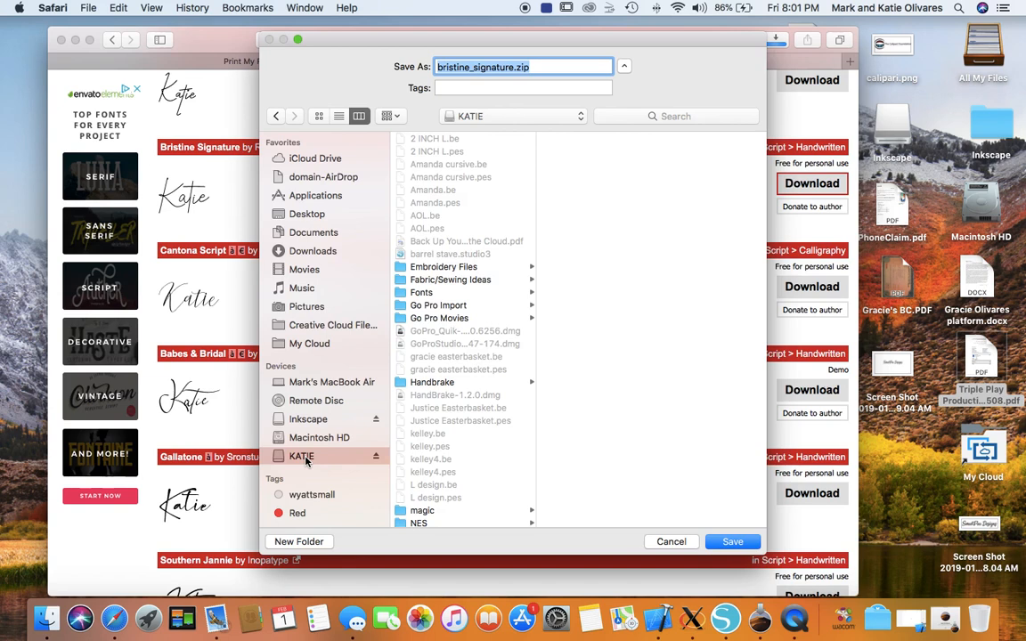
pyautogui.click(426, 295)
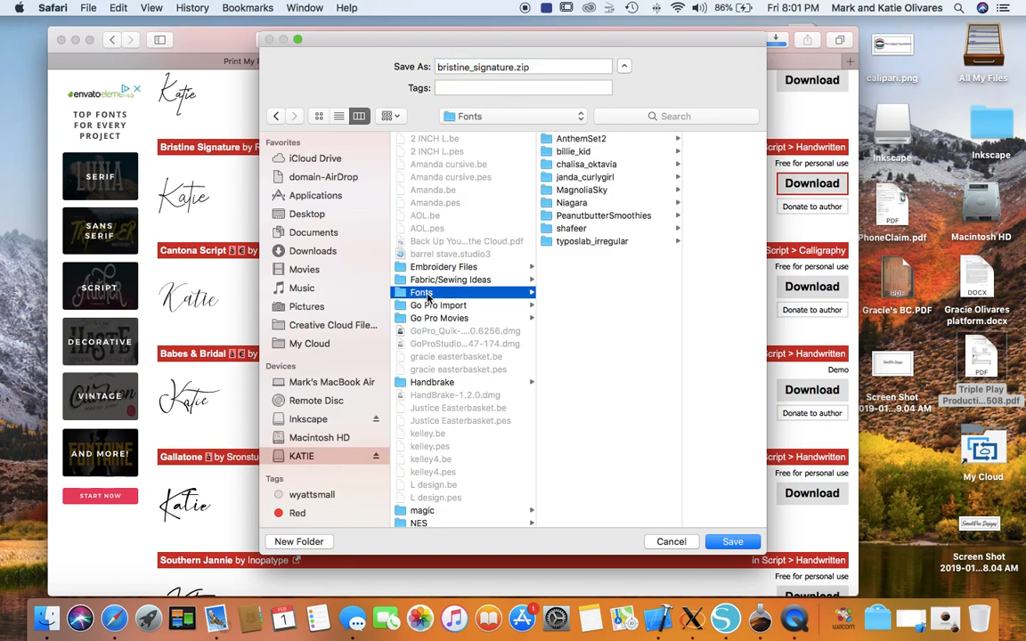
pyautogui.click(735, 544)
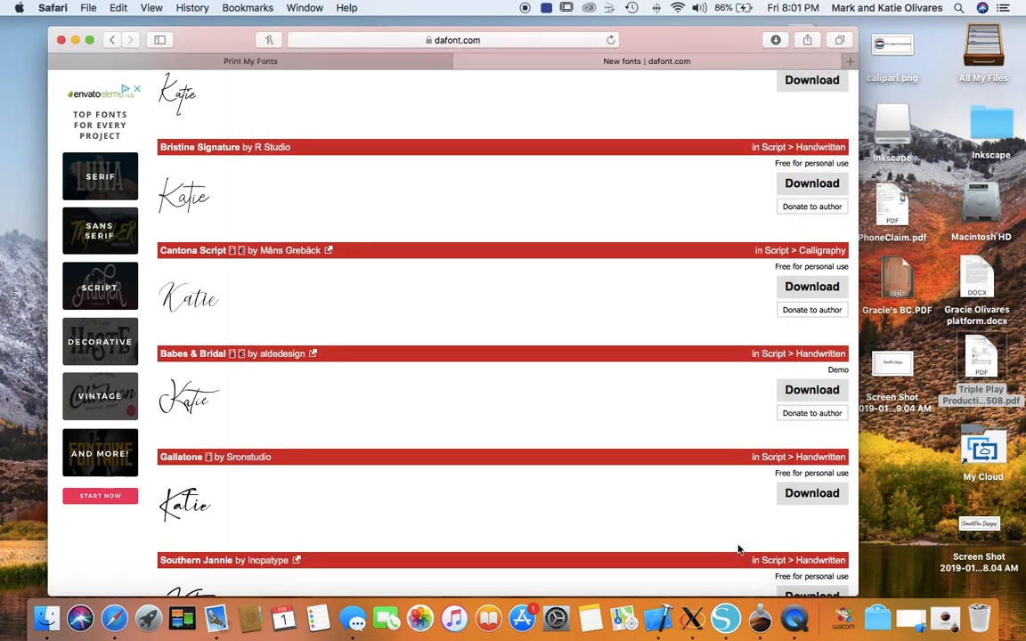
# Examine the name previews of the script and calligraphy fonts further down the list
pyautogui.scroll(-8, 429, 494)
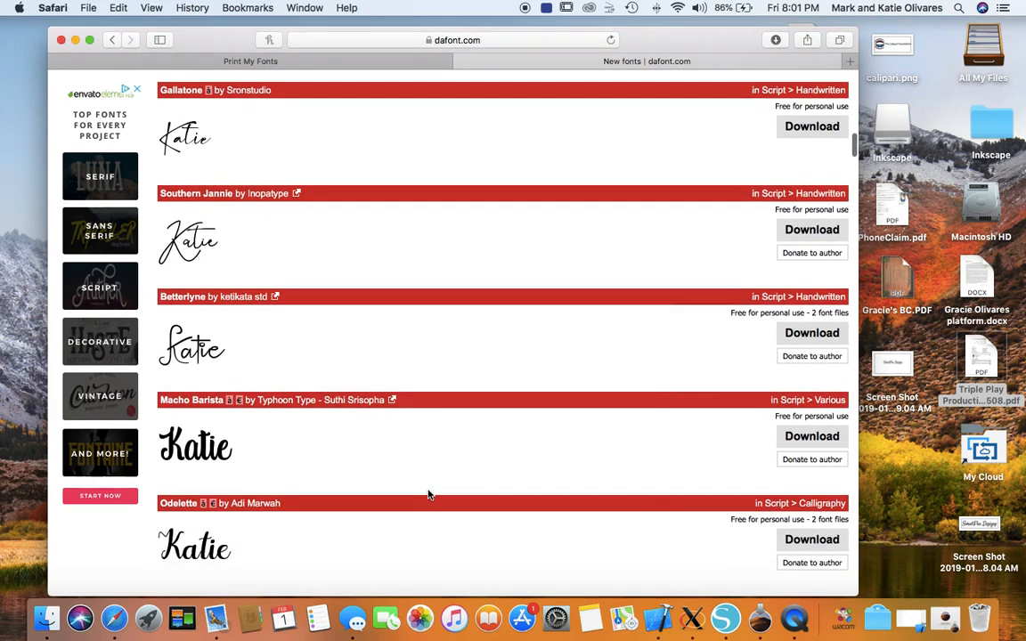
pyautogui.scroll(-8, 428, 494)
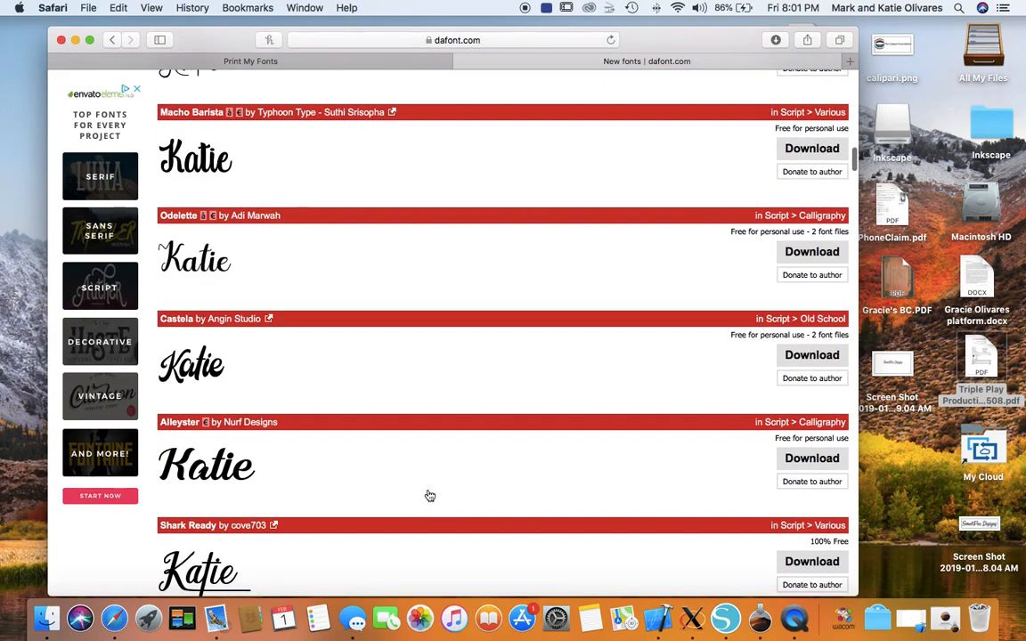
pyautogui.scroll(-6, 429, 496)
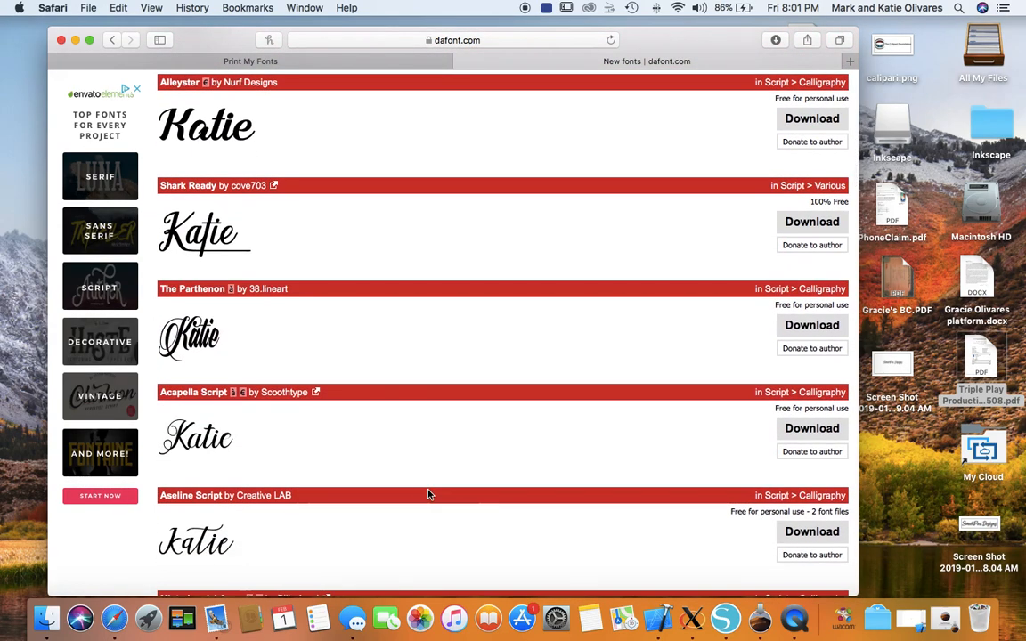
pyautogui.scroll(-12, 428, 495)
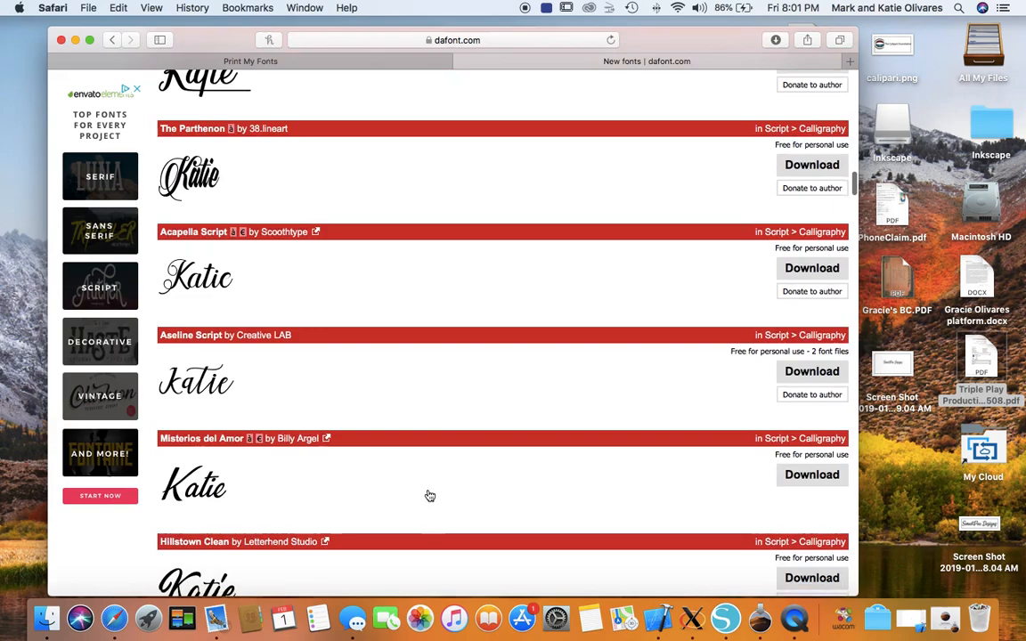
pyautogui.scroll(-14, 429, 495)
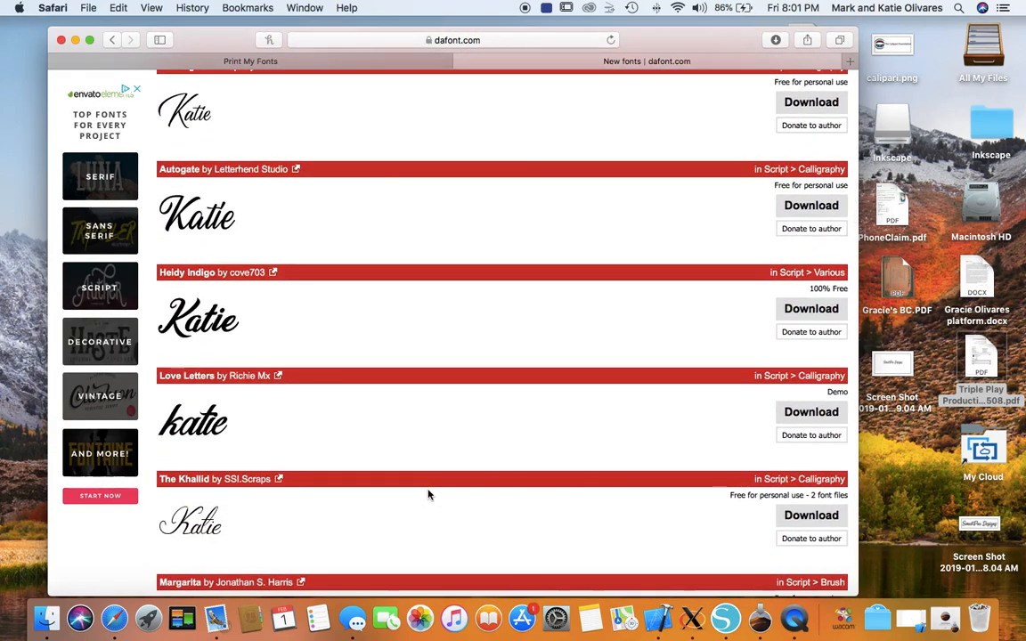
pyautogui.scroll(-2, 429, 495)
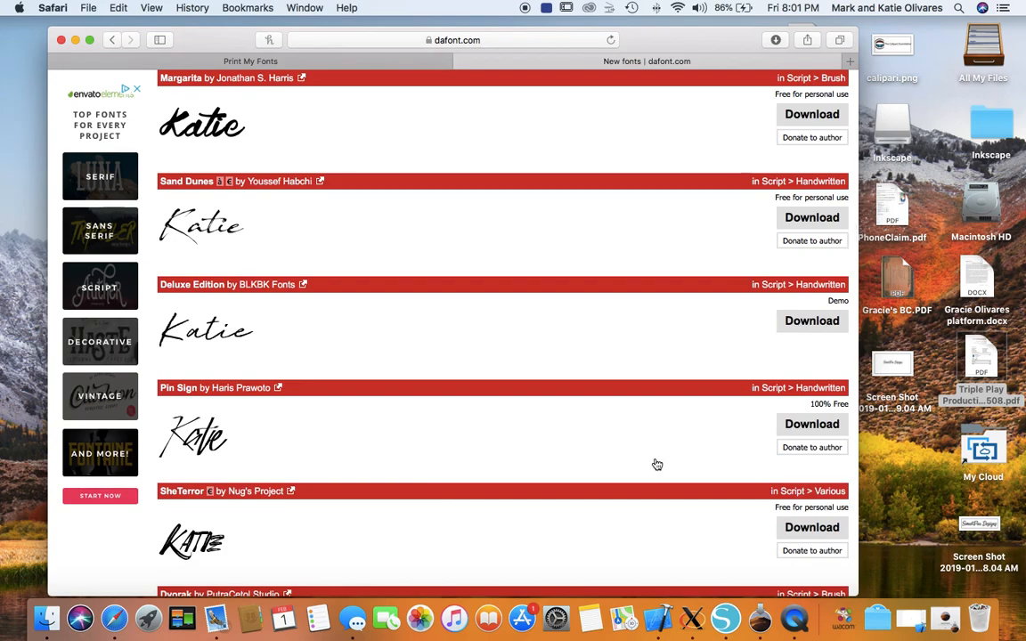
pyautogui.scroll(17, 656, 464)
pyautogui.scroll(12, 656, 464)
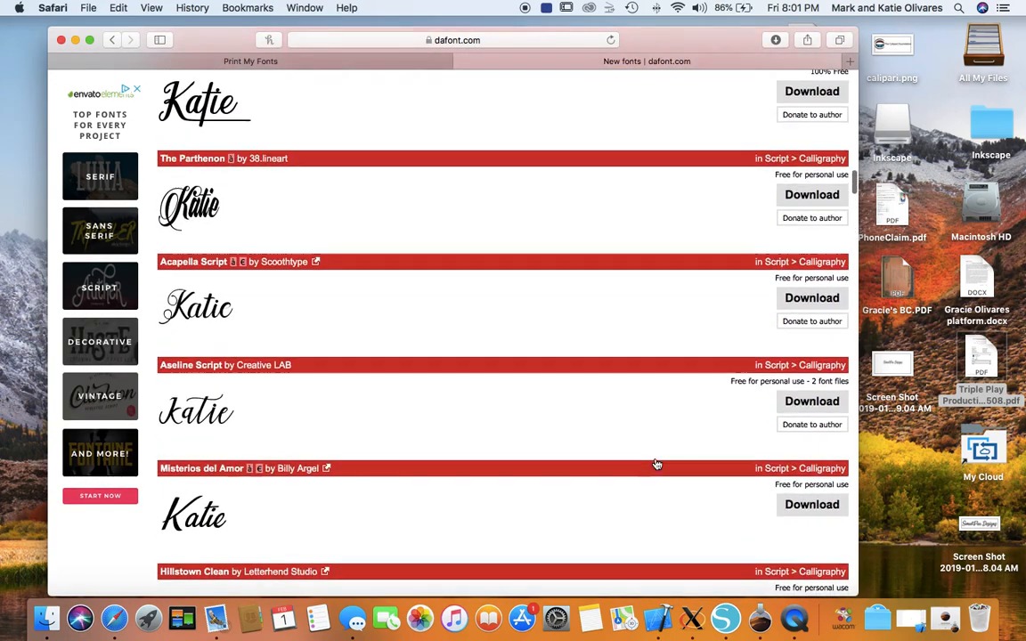
pyautogui.scroll(8, 657, 464)
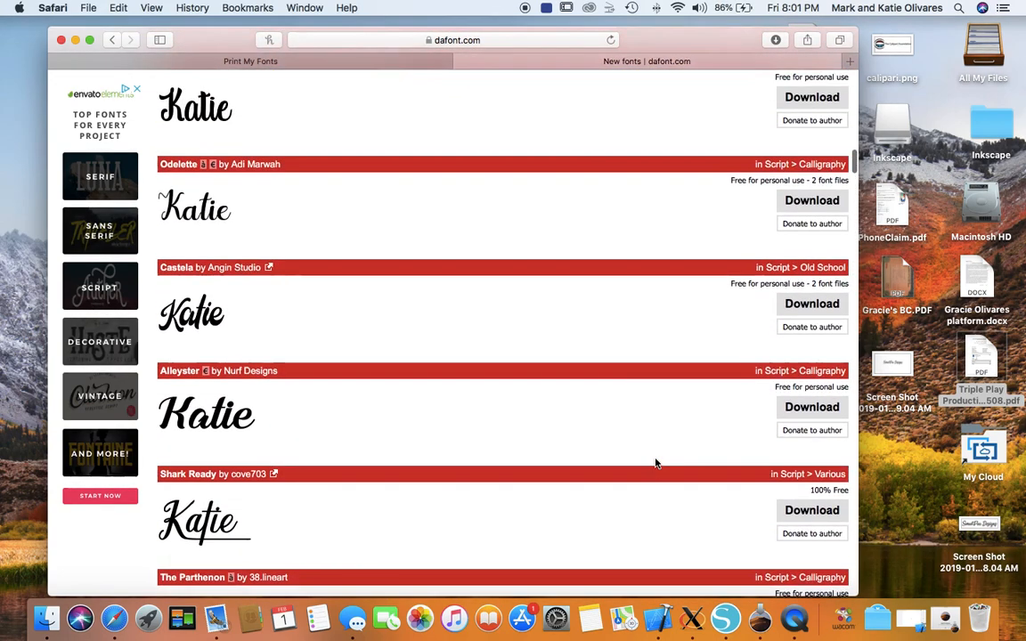
pyautogui.scroll(6, 656, 464)
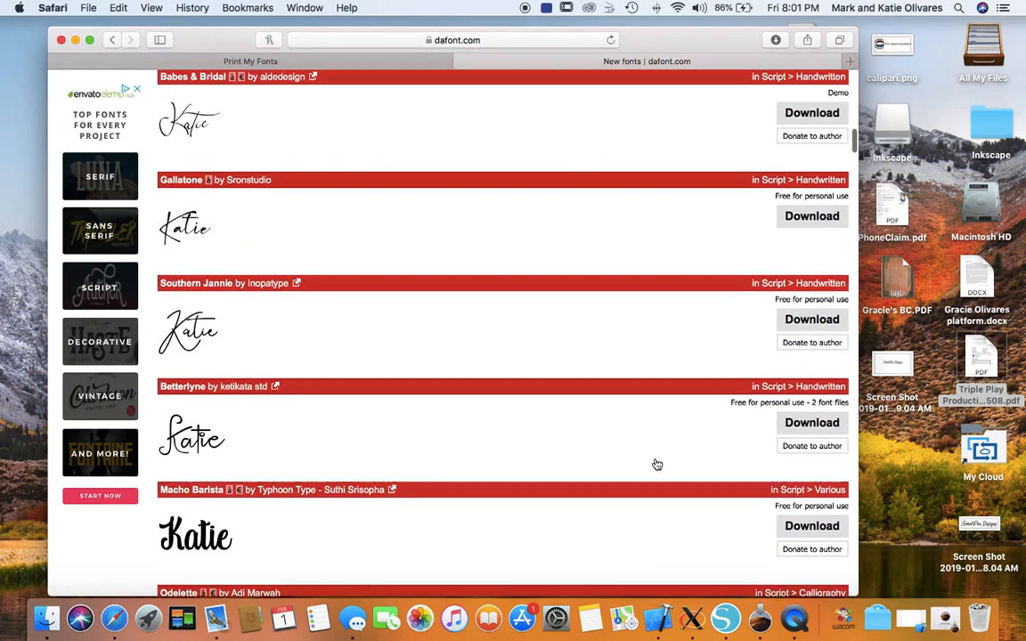
pyautogui.scroll(2, 657, 464)
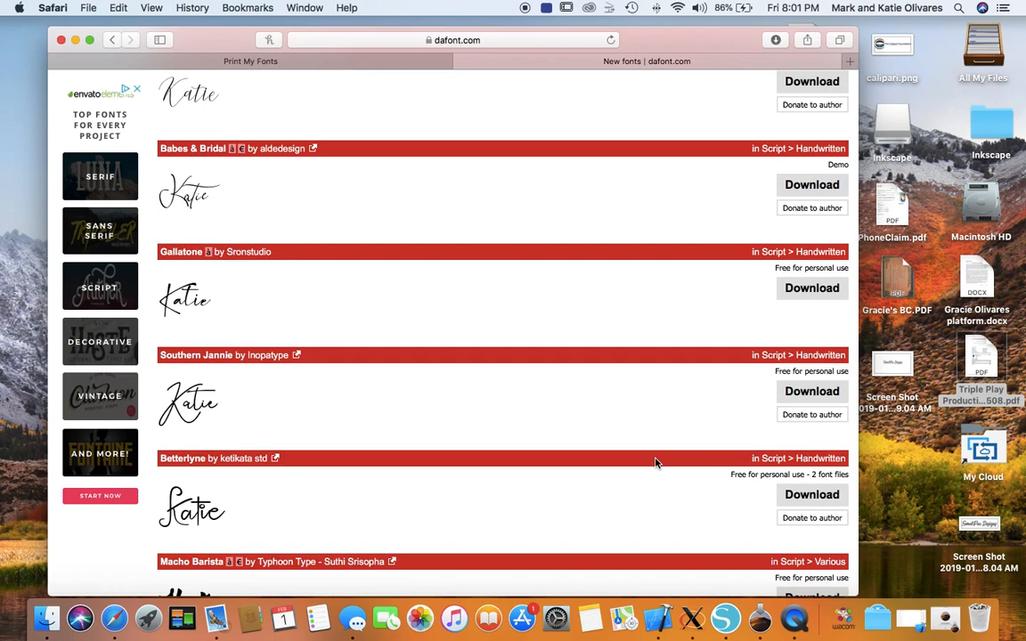
# Download the Southern Jannie font as southern_jannie.zip into the Fonts folder and minimize the browser window
pyautogui.click(808, 392)
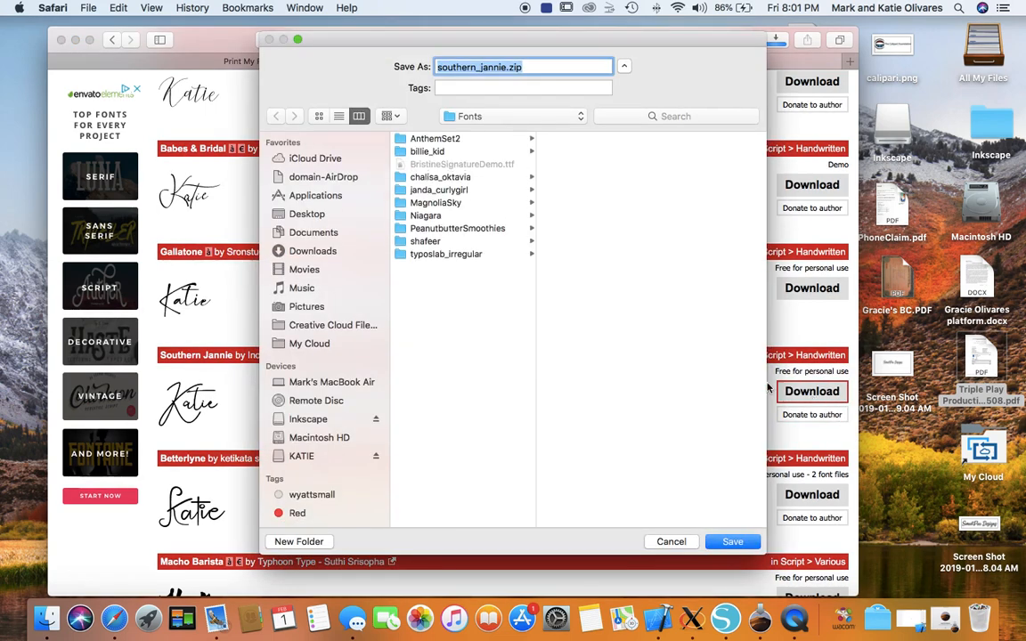
pyautogui.click(732, 542)
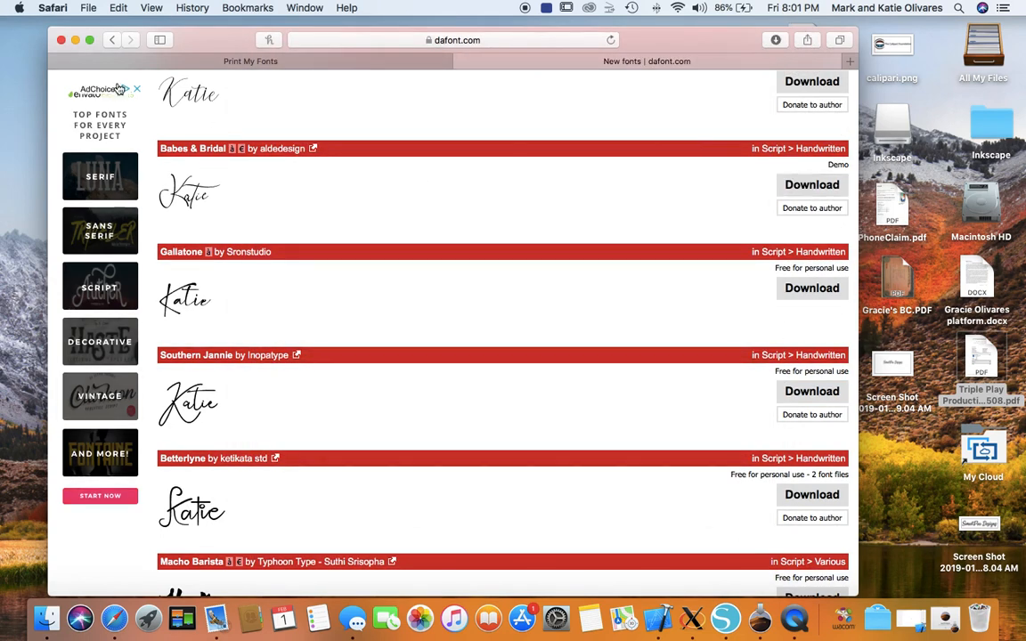
pyautogui.click(76, 40)
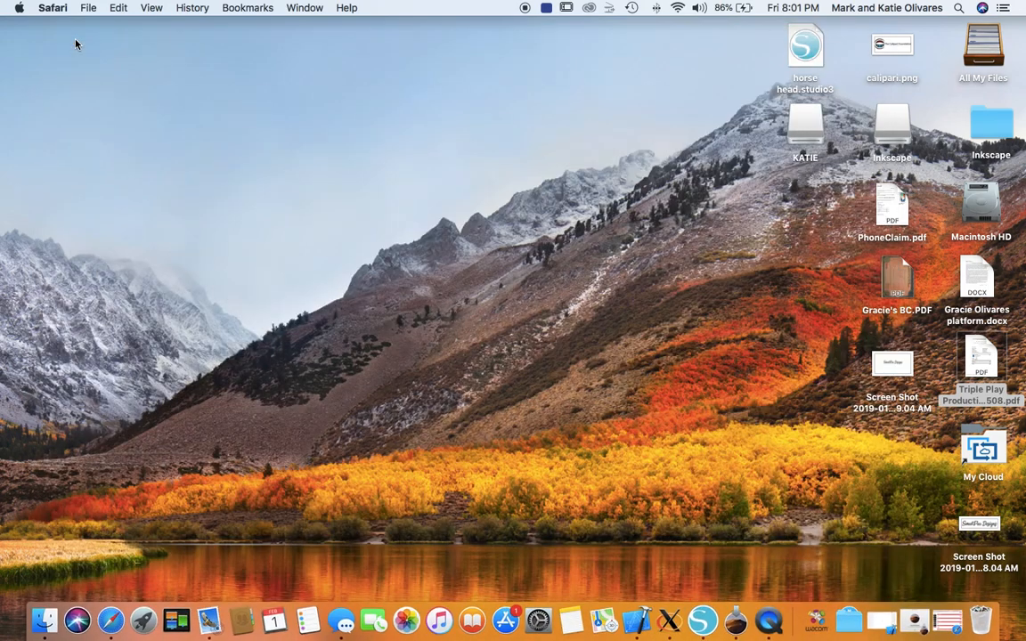
# Switch to Silhouette Studio and close its window with the Sweetpea Logo design open
pyautogui.click(712, 629)
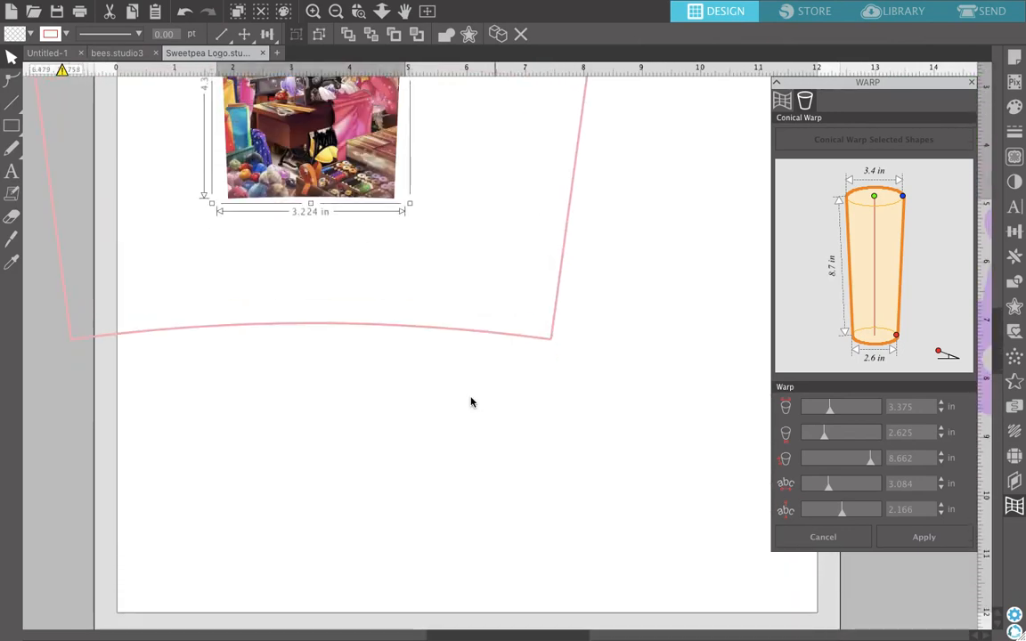
pyautogui.scroll(-2, 471, 401)
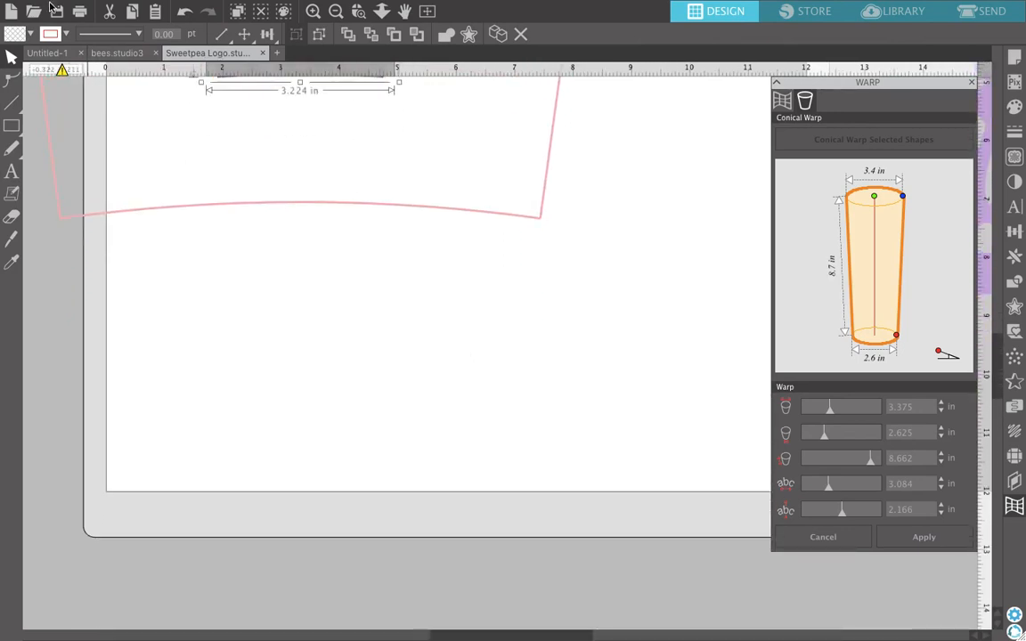
pyautogui.moveTo(18, 7)
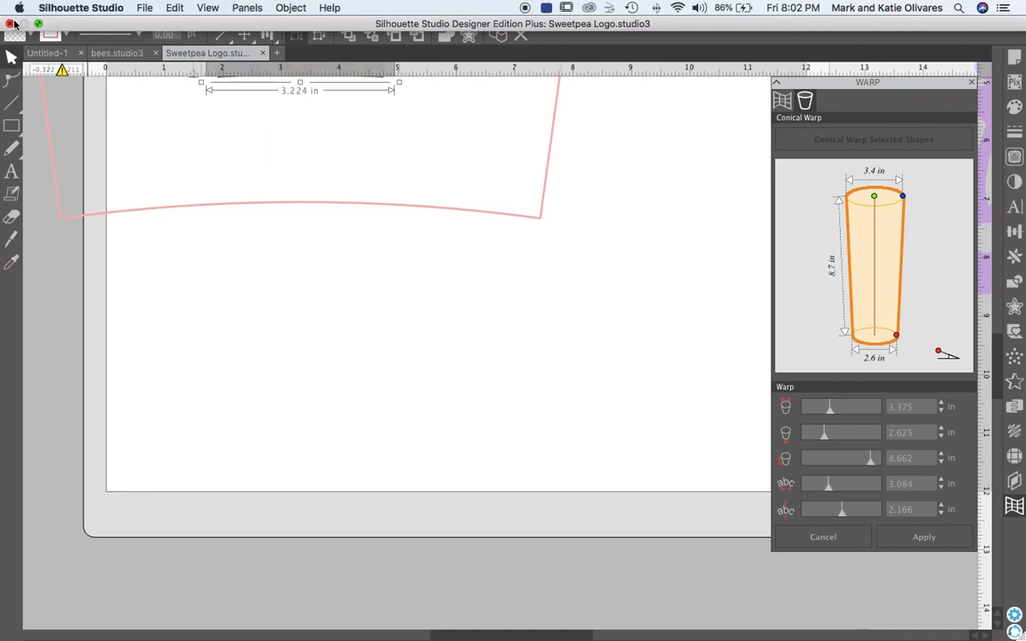
pyautogui.click(10, 25)
pyautogui.click(471, 223)
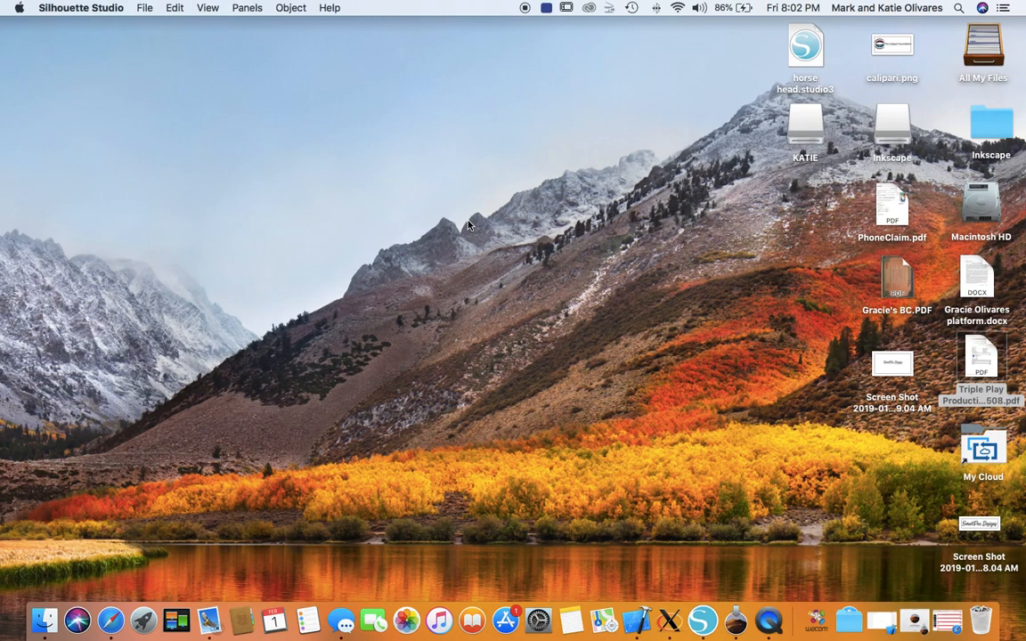
# Open Font Book from the Mac's installed applications
pyautogui.click(141, 623)
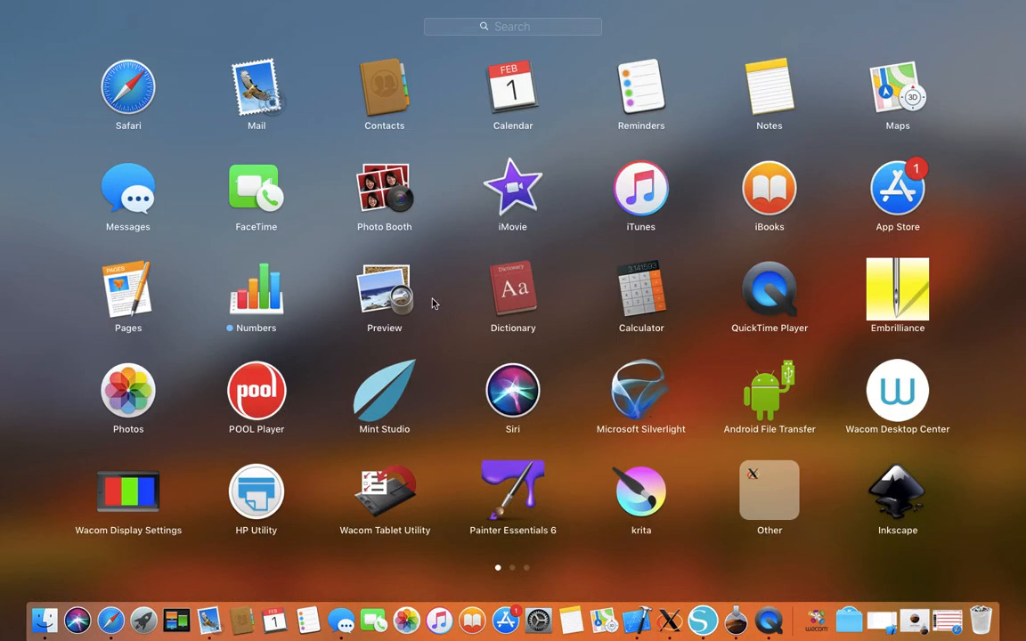
pyautogui.hscroll(3, 432, 303)
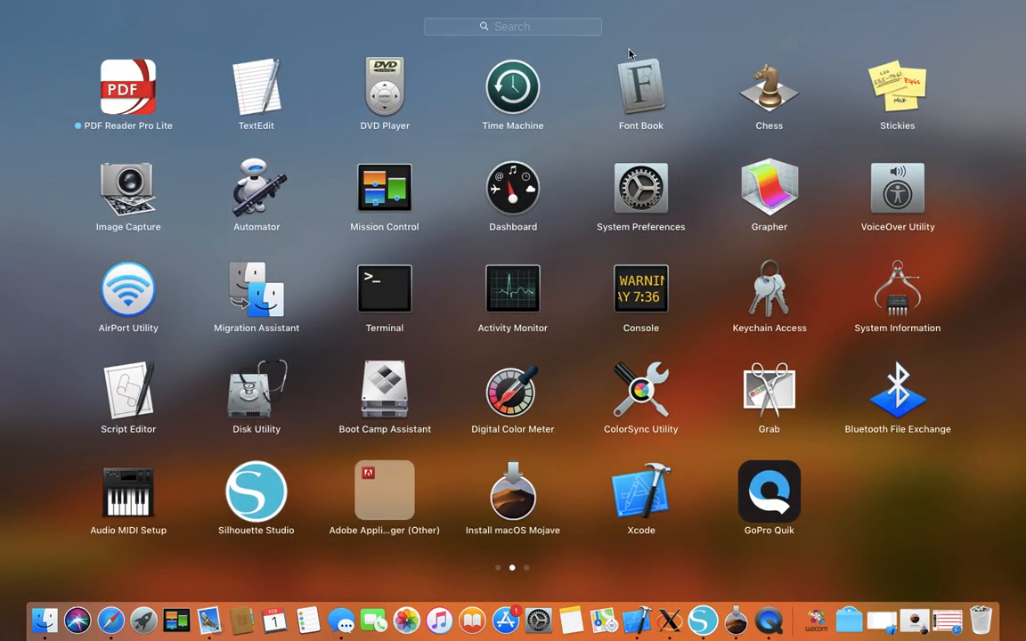
pyautogui.click(647, 99)
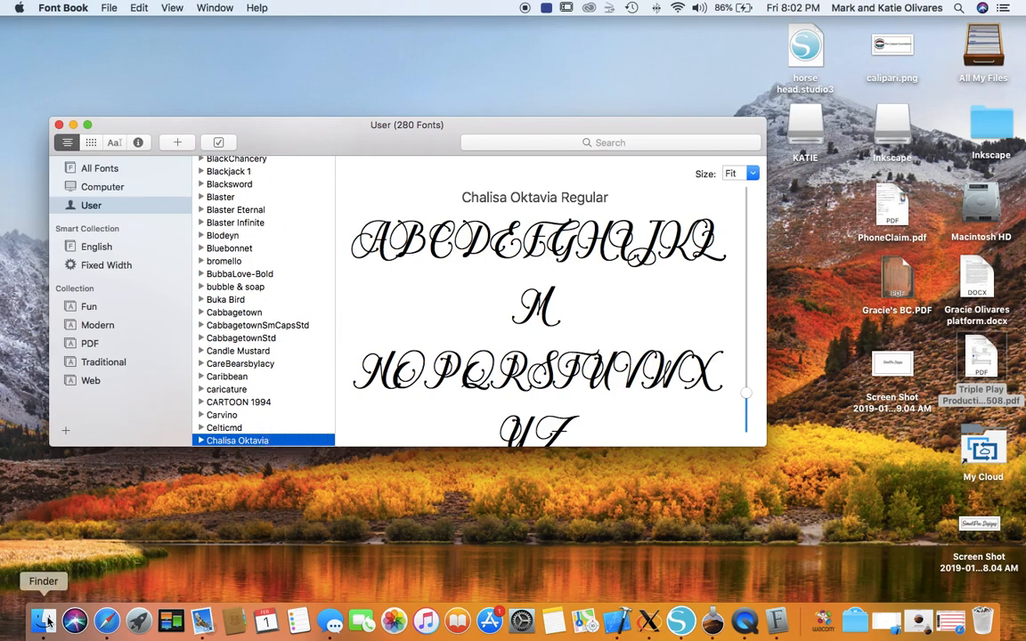
# Open the external drive in a Finder window, move it clear of the Font Book list, and expand its Fonts folder
pyautogui.click(806, 132)
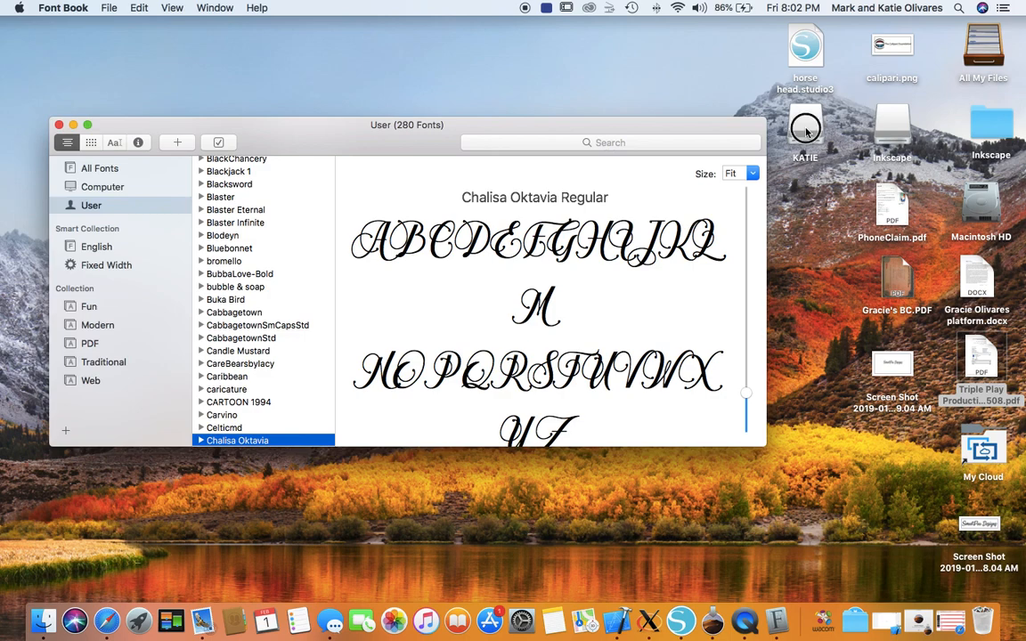
pyautogui.doubleClick(806, 132)
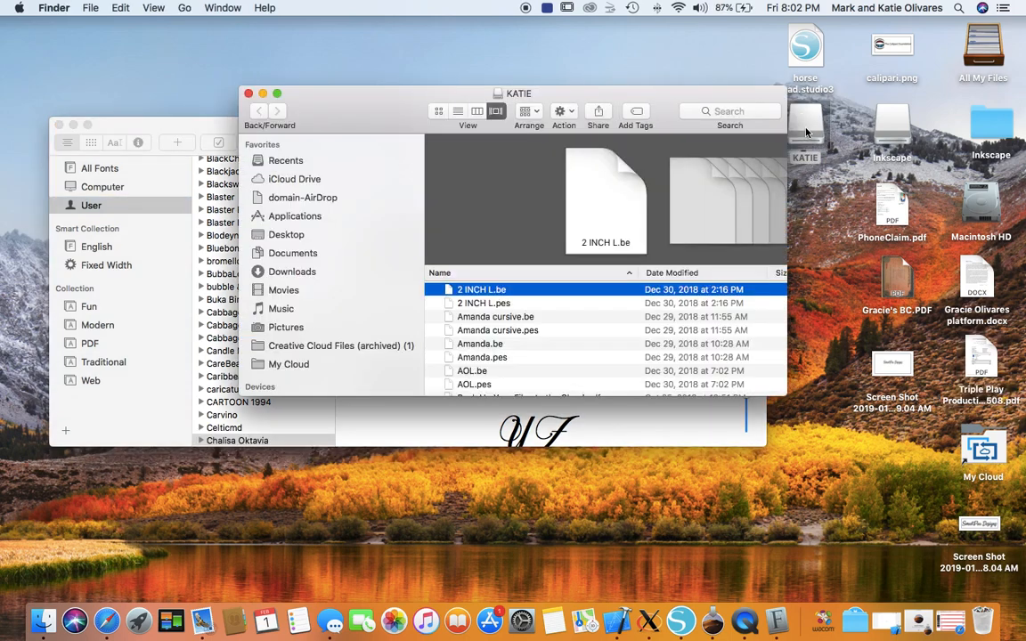
pyautogui.moveTo(383, 114); pyautogui.dragTo(516, 78)
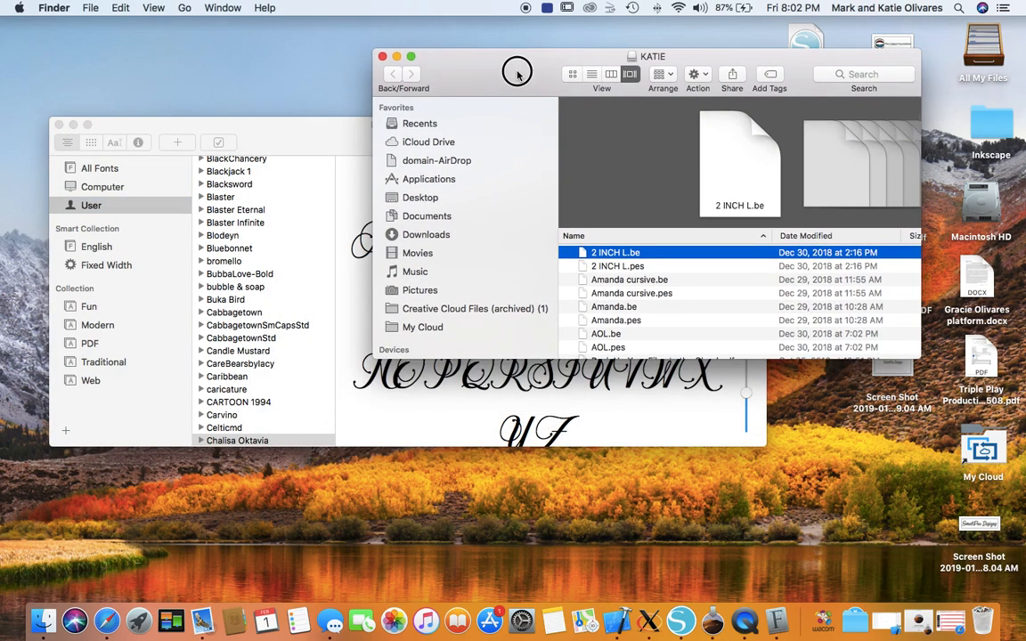
pyautogui.scroll(-2, 665, 302)
pyautogui.scroll(-5, 663, 324)
pyautogui.scroll(1, 570, 285)
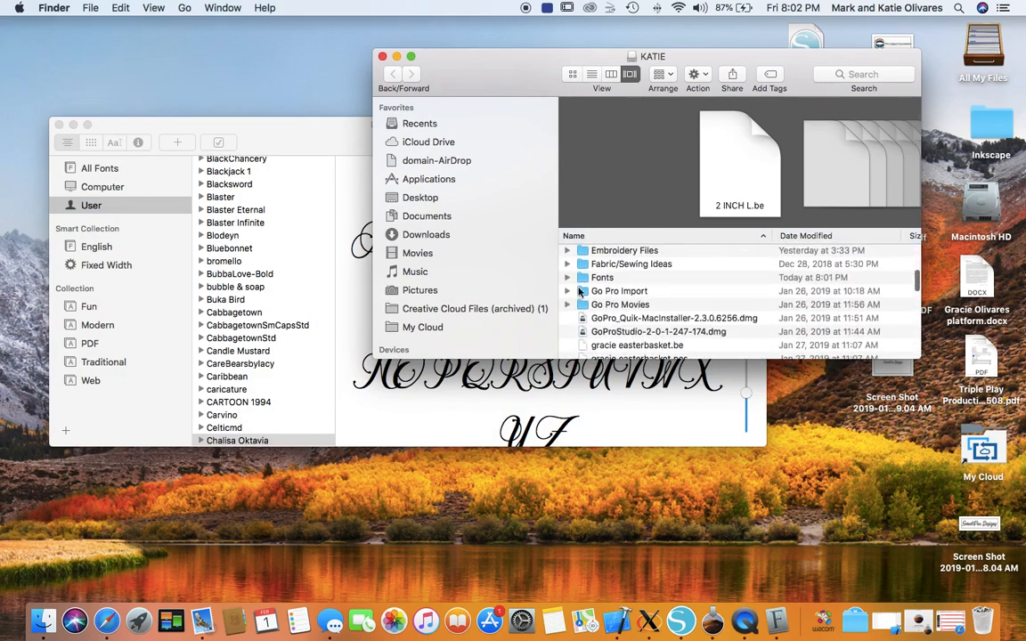
pyautogui.click(568, 279)
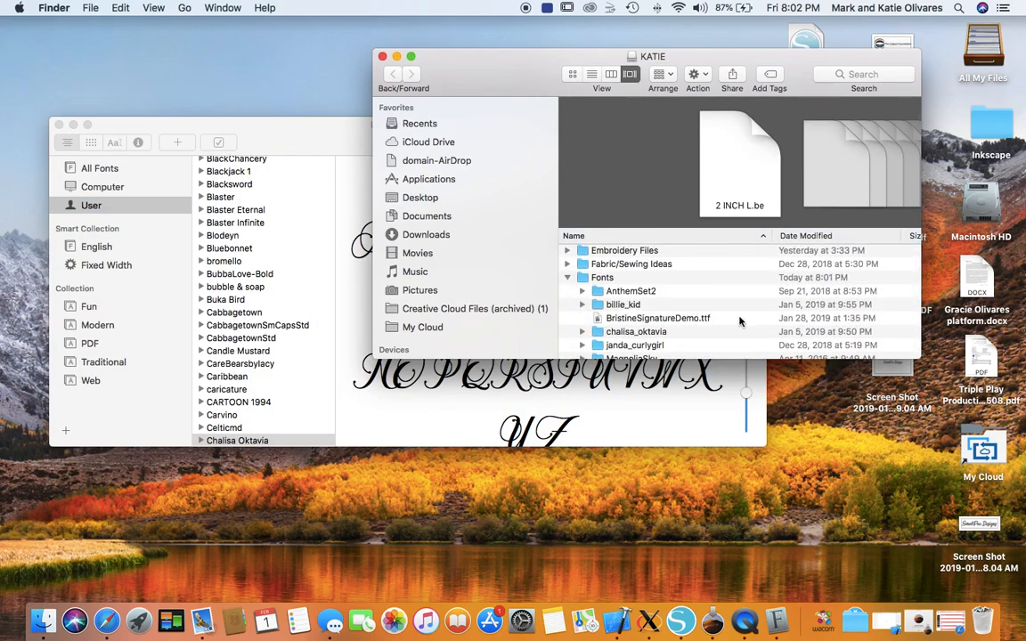
# Sort the drive's files by date modified, newest first, and expand the southern_jannie folder inside Fonts
pyautogui.scroll(-5, 739, 322)
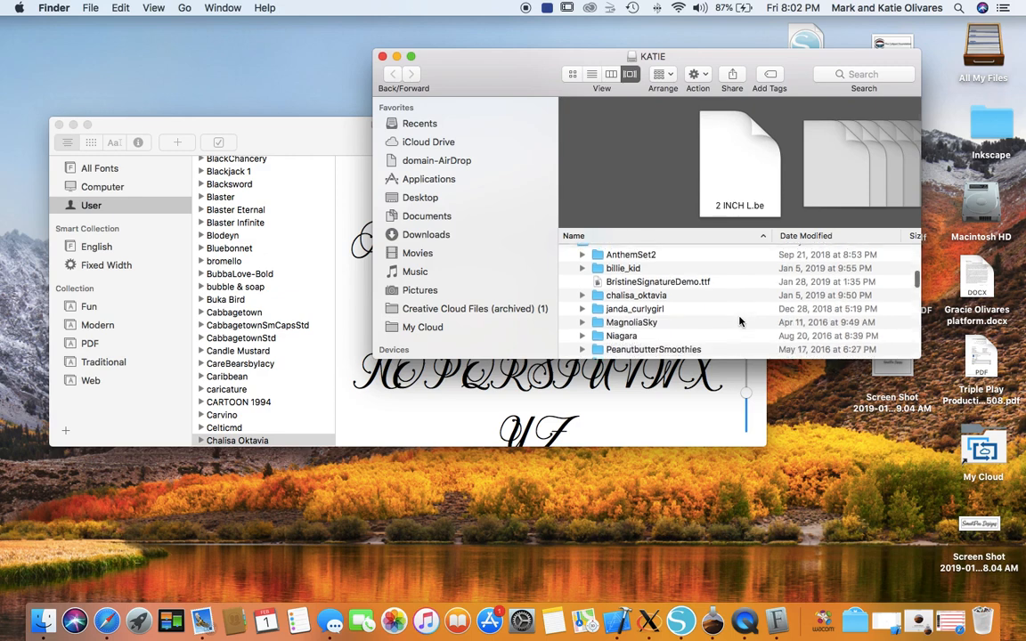
pyautogui.scroll(3, 739, 322)
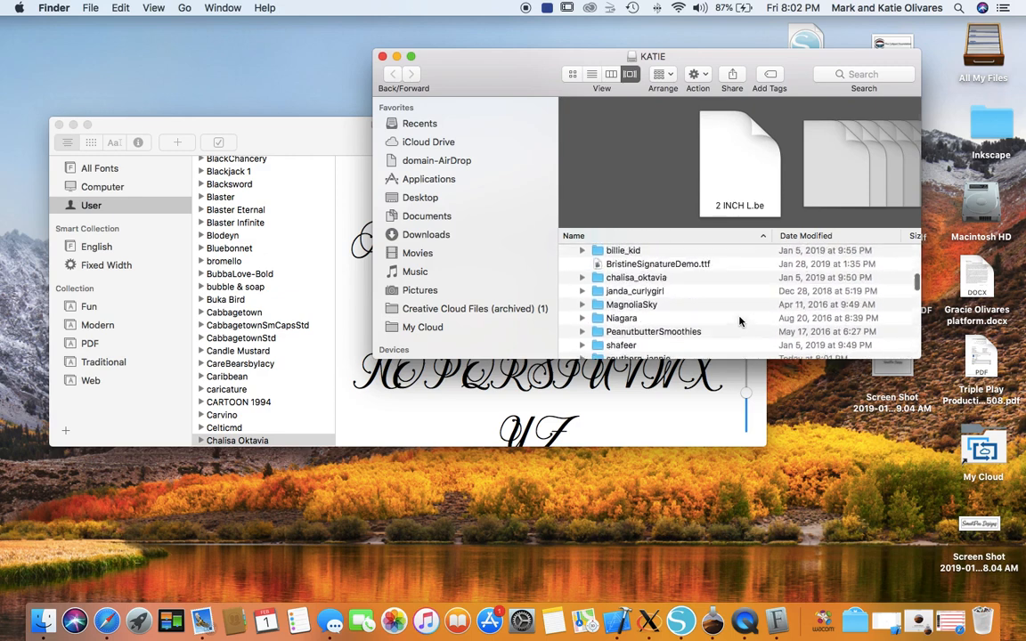
pyautogui.scroll(1, 740, 322)
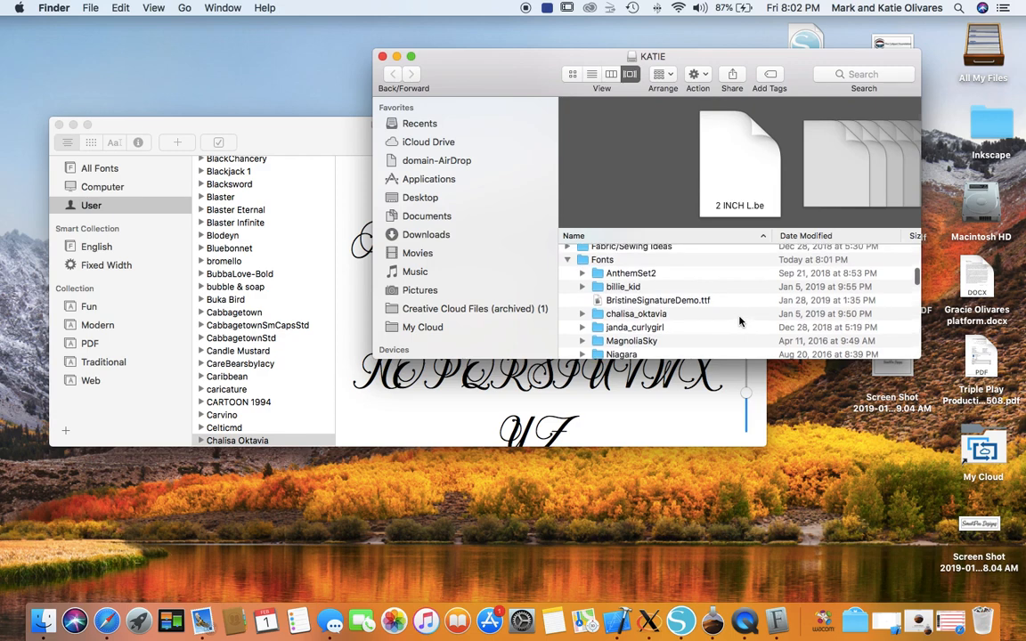
pyautogui.click(827, 235)
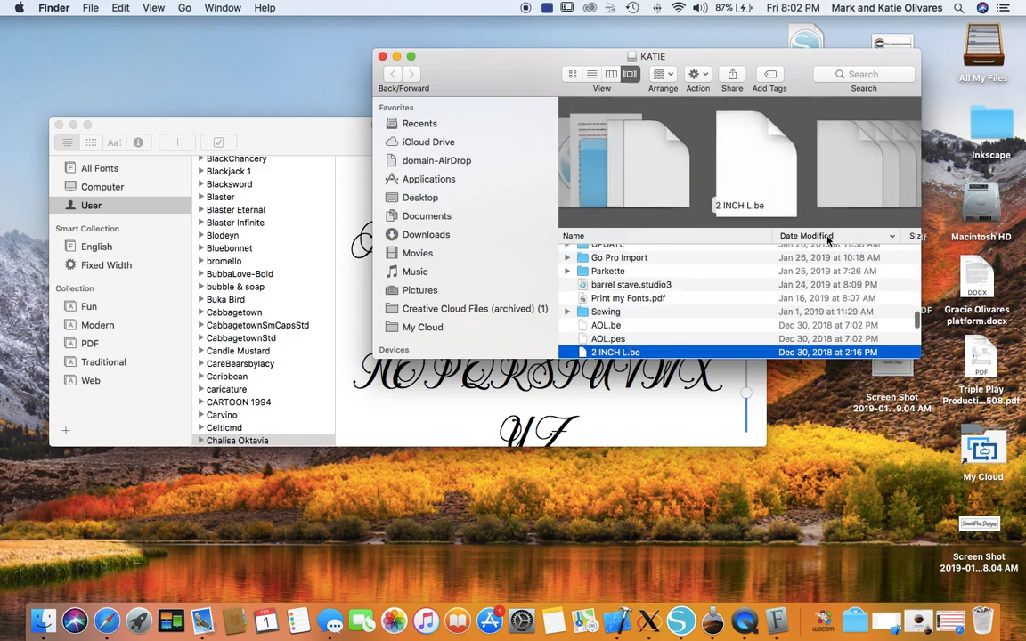
pyautogui.scroll(10, 776, 285)
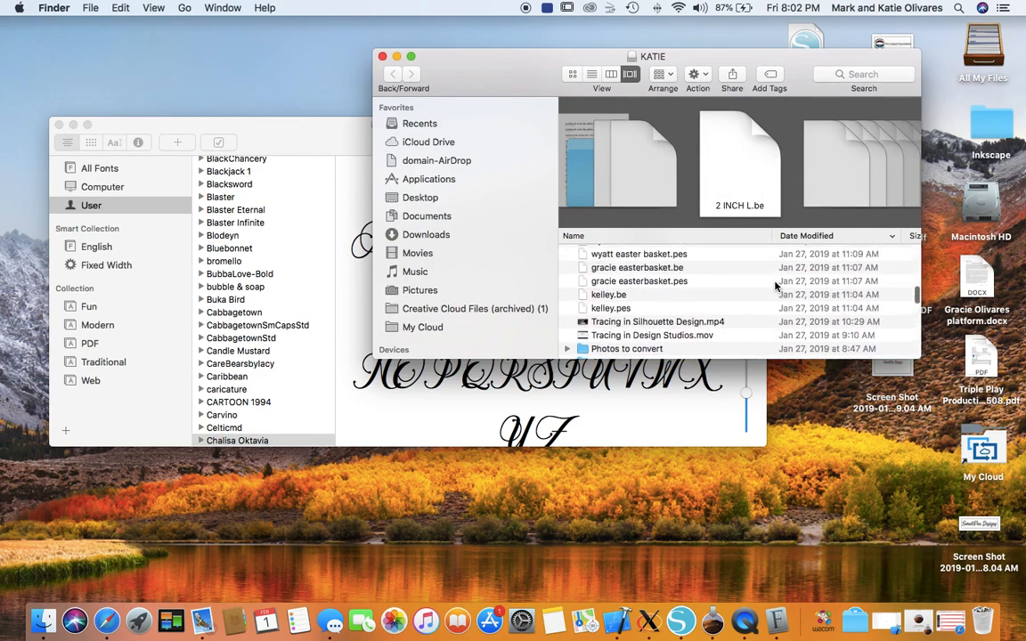
pyautogui.scroll(15, 776, 285)
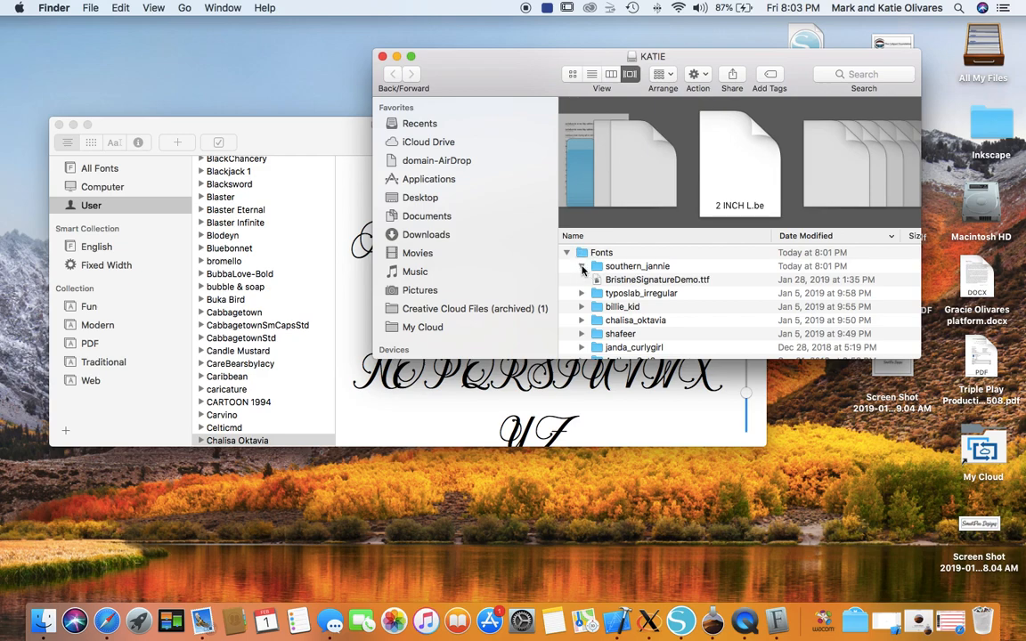
pyautogui.scroll(10, 610, 277)
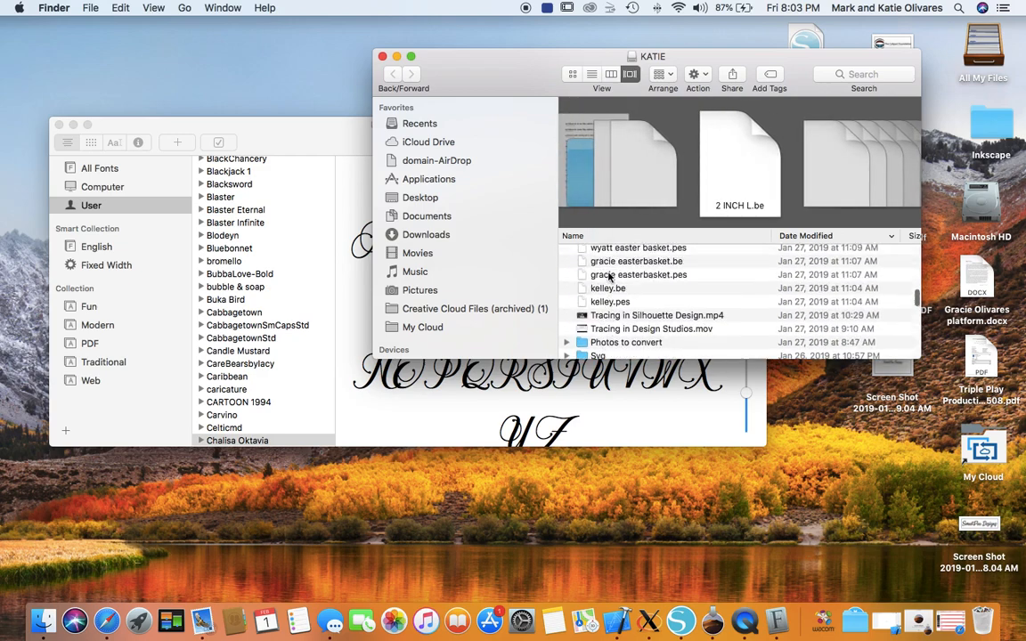
pyautogui.scroll(5, 610, 277)
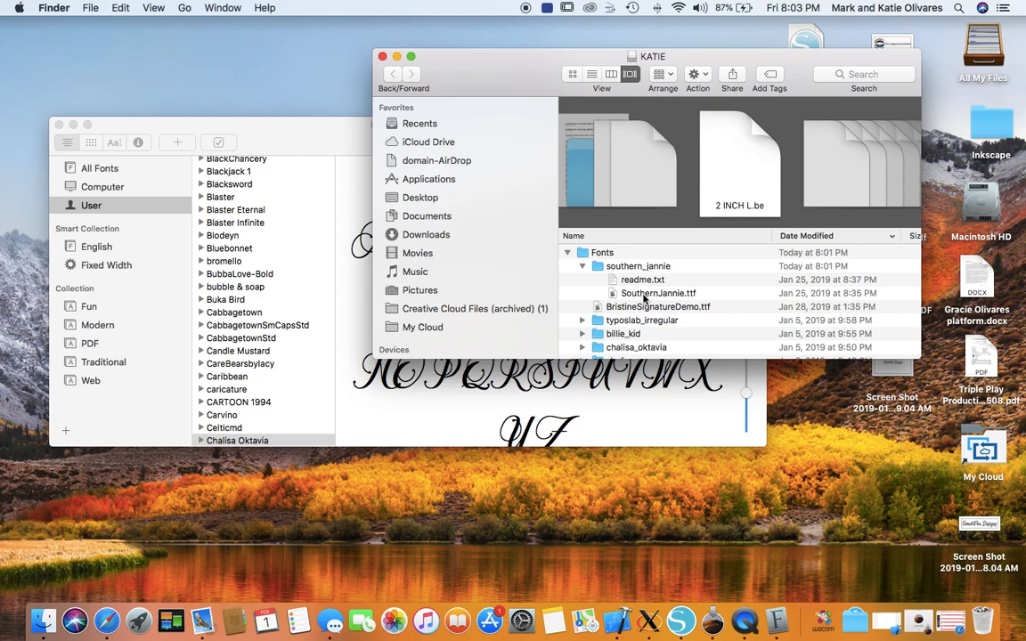
# Install SouthernJannie.ttf and BristineSignatureDemo.ttf by adding both files to Font Book's User fonts
pyautogui.moveTo(644, 299); pyautogui.dragTo(246, 317)
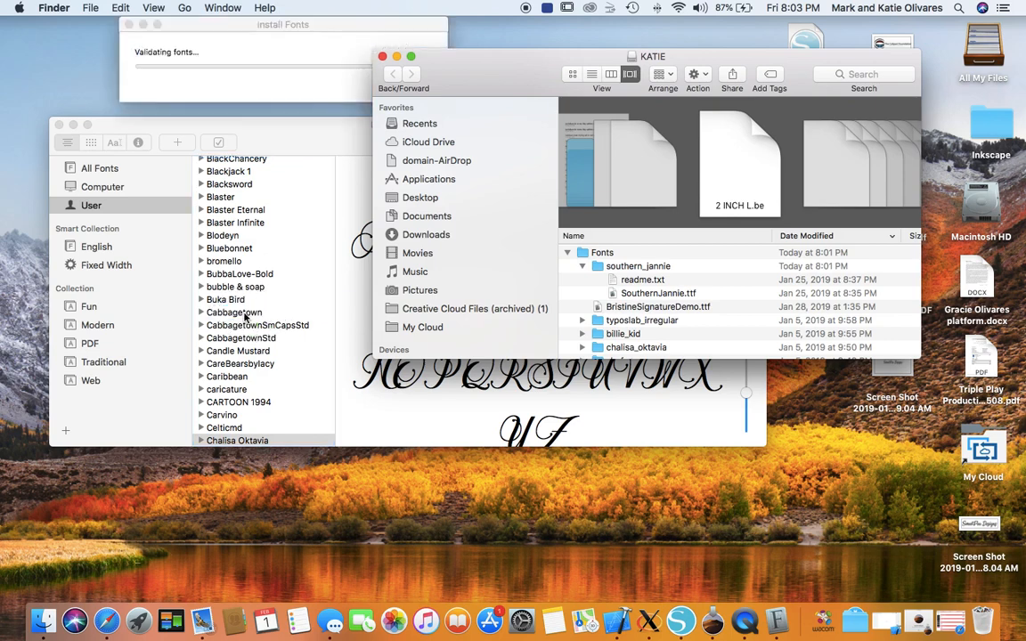
pyautogui.click(635, 307)
pyautogui.moveTo(636, 308); pyautogui.dragTo(249, 319)
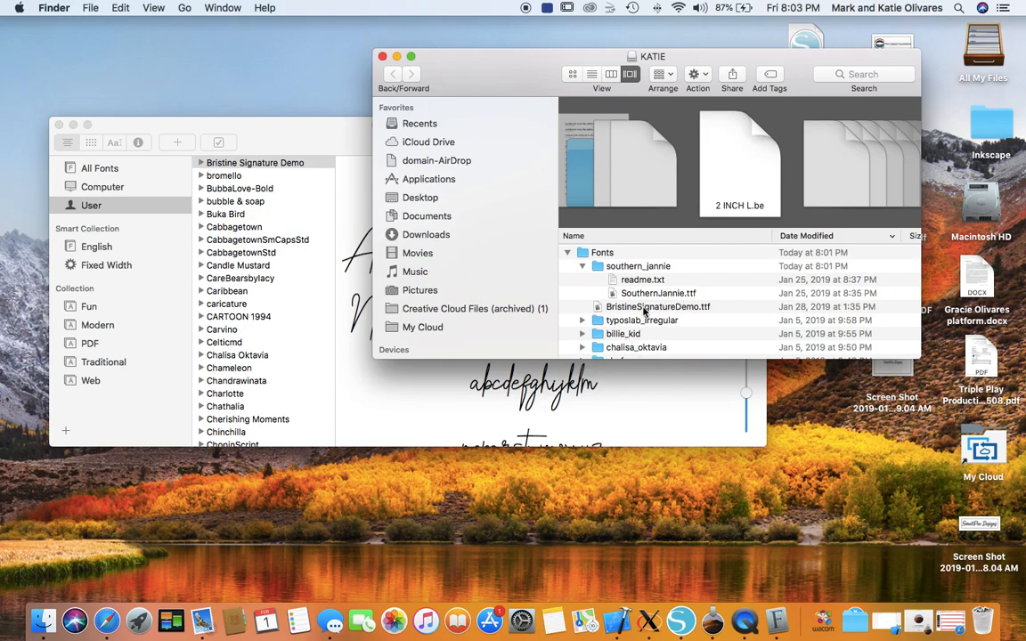
# Close the external drive and Font Book windows and try to reopen Silhouette Studio
pyautogui.click(382, 57)
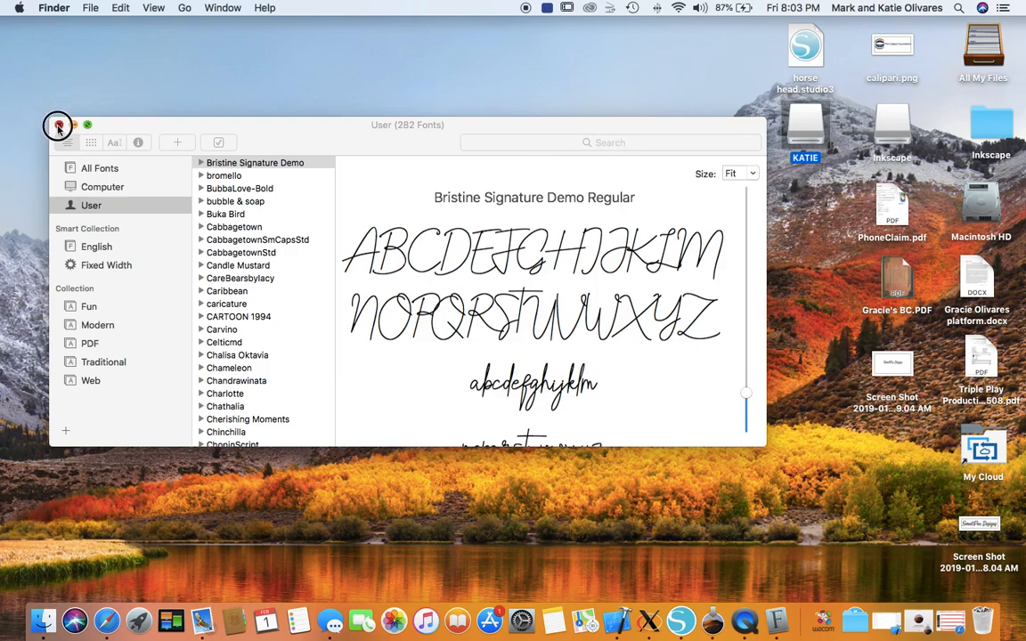
pyautogui.click(57, 126)
pyautogui.click(138, 620)
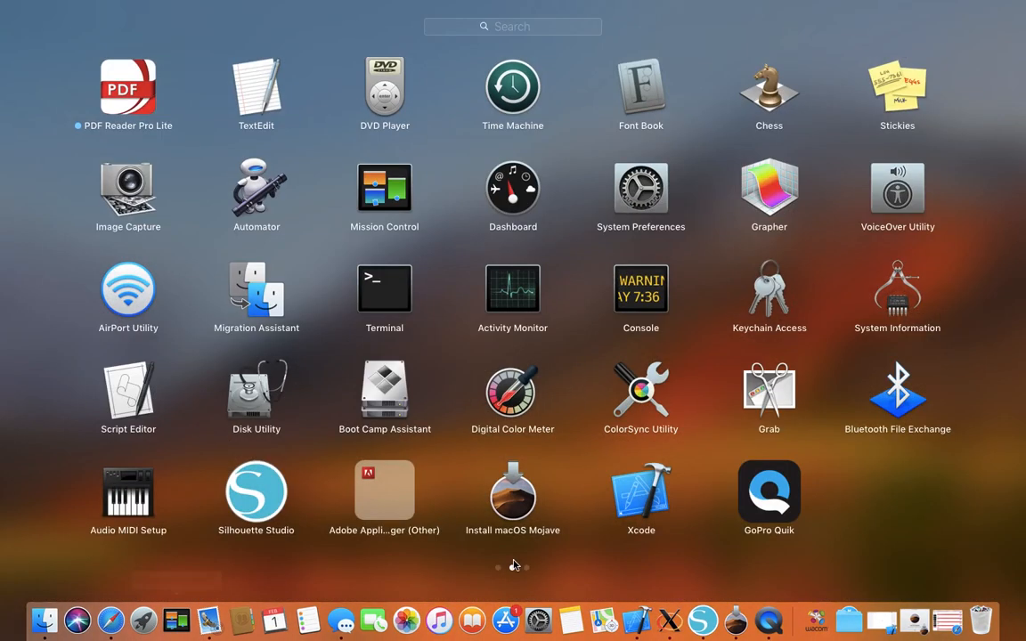
pyautogui.click(251, 499)
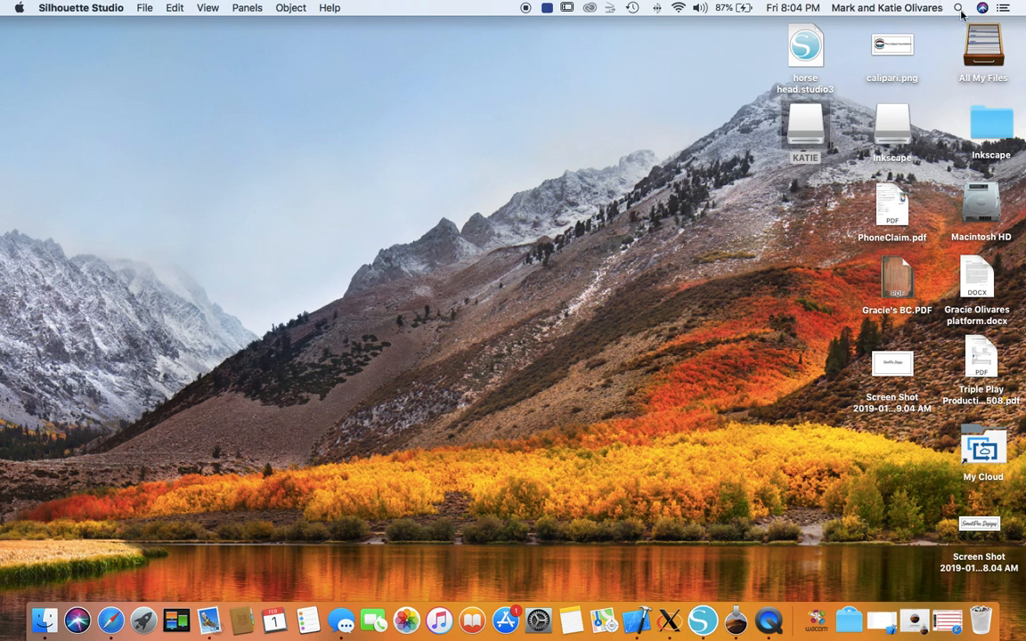
# Search the Mac for "act" and open Activity Monitor
pyautogui.press('super+space')
pyautogui.write('ac')
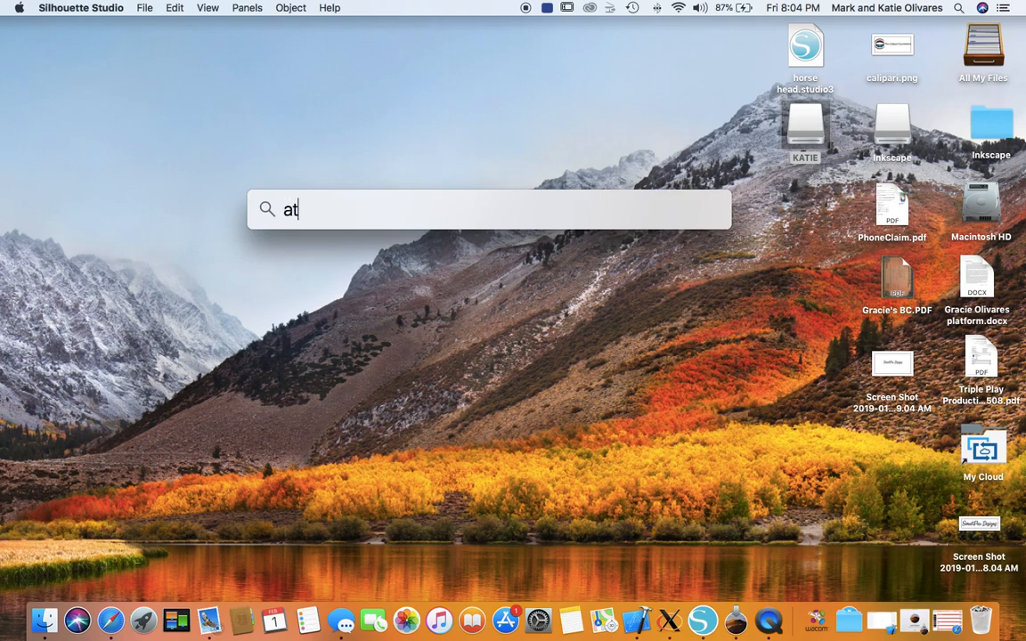
pyautogui.press('BackSpace')
pyautogui.write('ct')
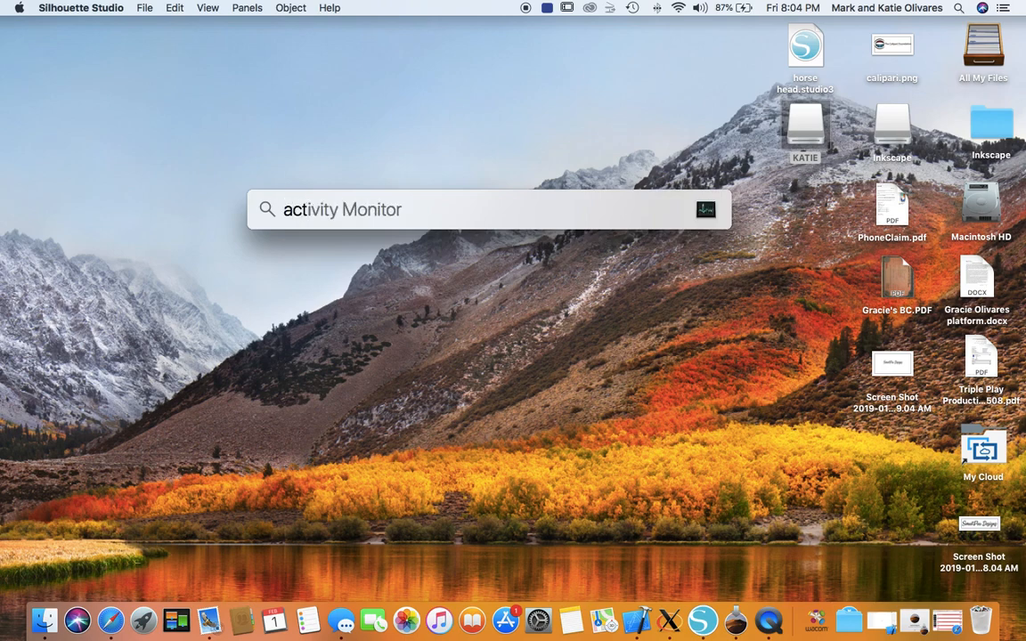
pyautogui.press('Return')
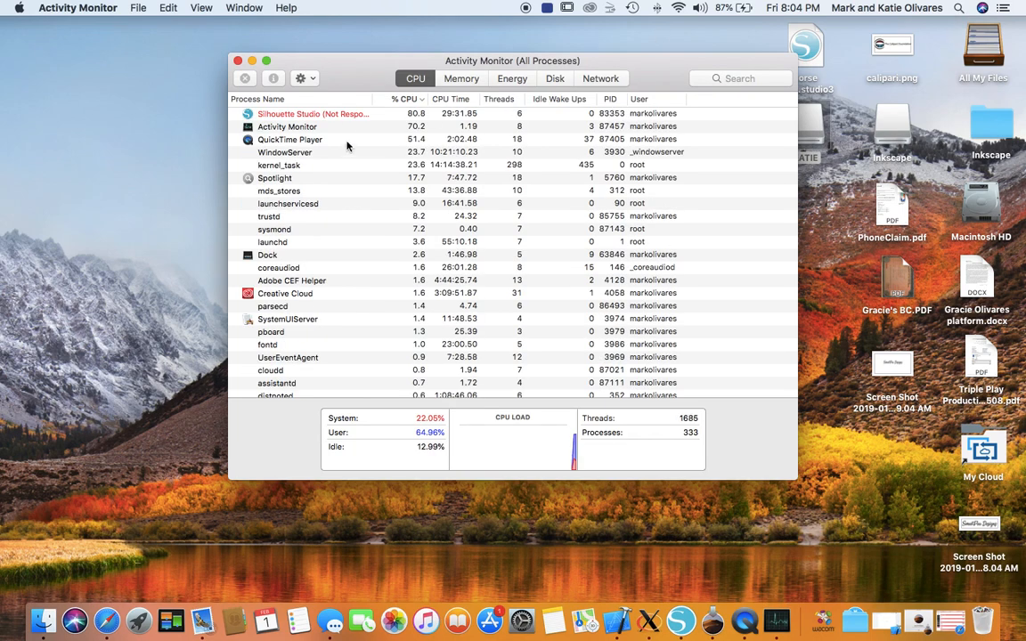
# Force quit the Silhouette Studio process and close the Activity Monitor window
pyautogui.click(316, 116)
pyautogui.click(244, 78)
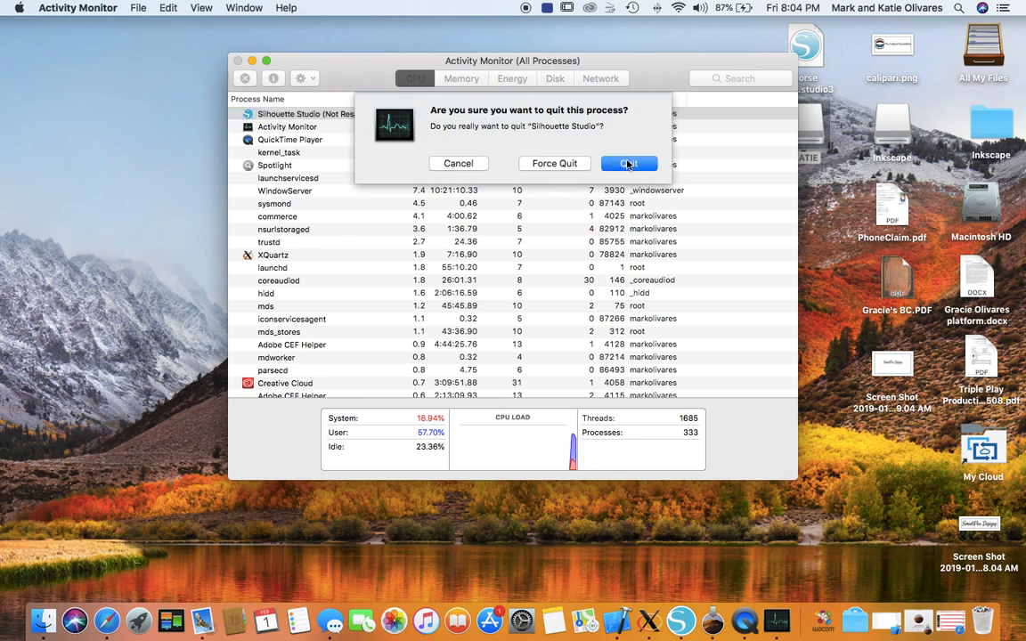
pyautogui.click(545, 163)
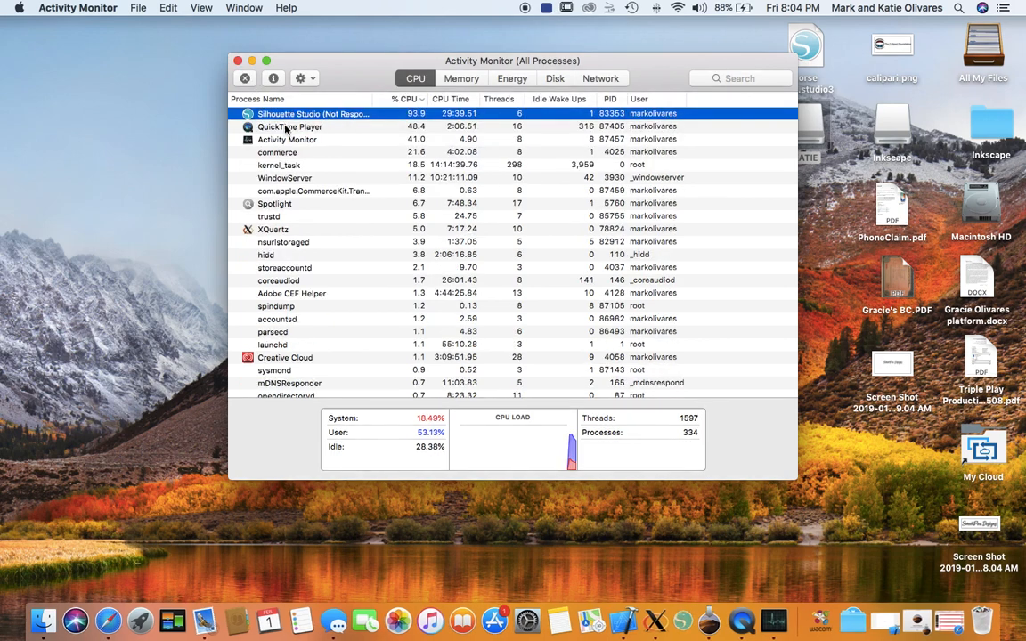
pyautogui.click(238, 61)
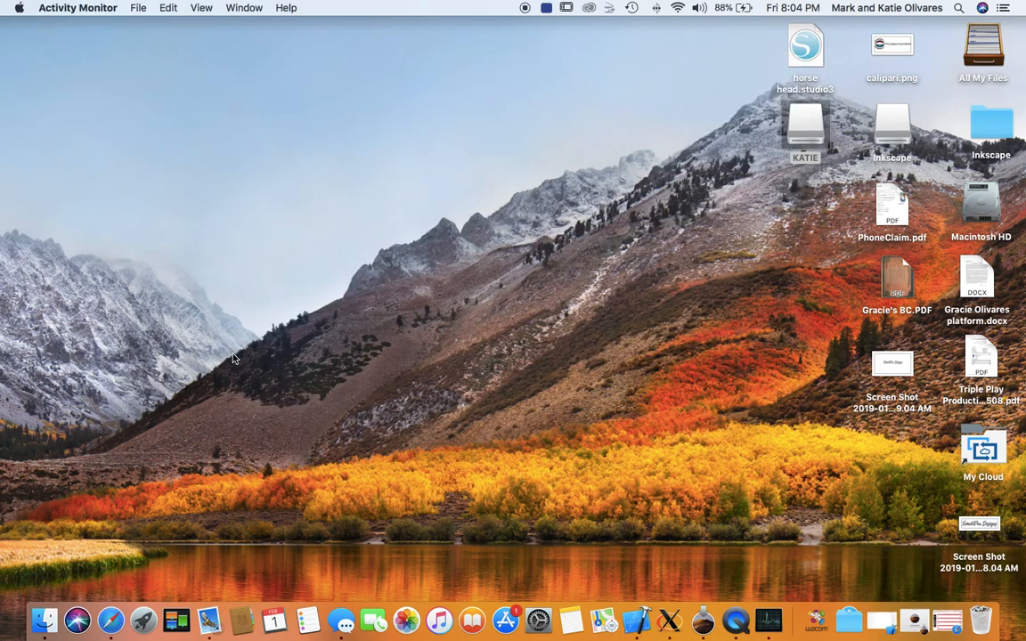
# Relaunch Silhouette Studio, postponing the 4.1.479 update, and dismiss the welcome dialog and the recovered documents list
pyautogui.click(143, 620)
pyautogui.click(238, 496)
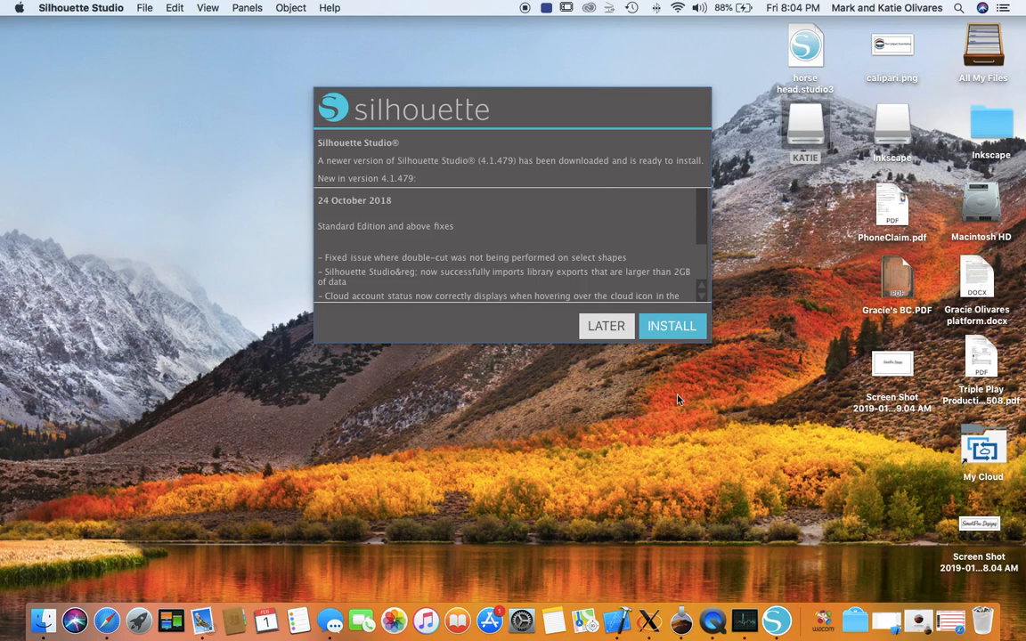
pyautogui.click(600, 326)
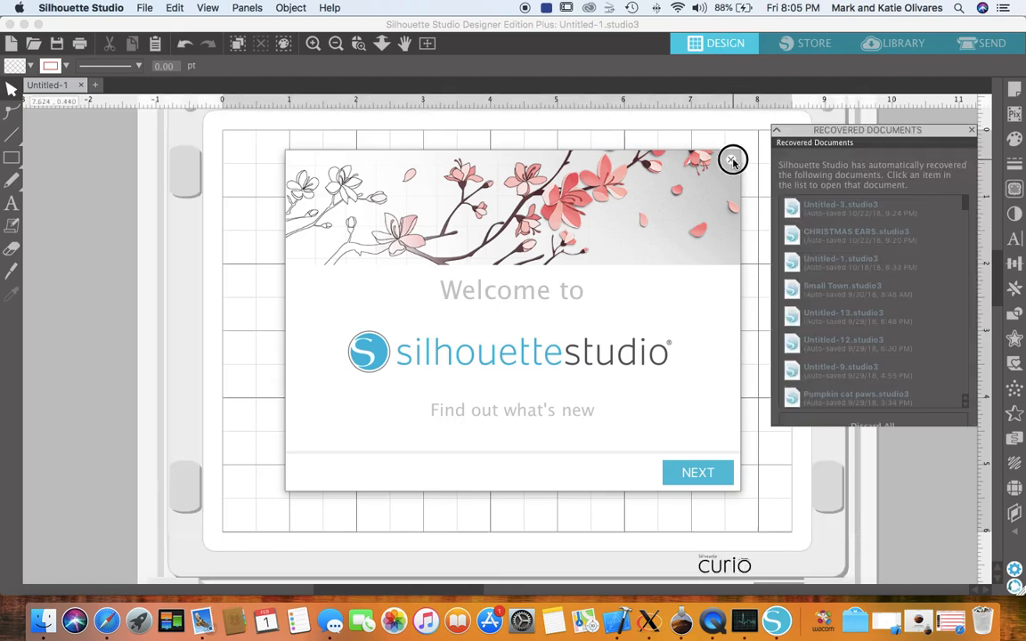
pyautogui.click(732, 162)
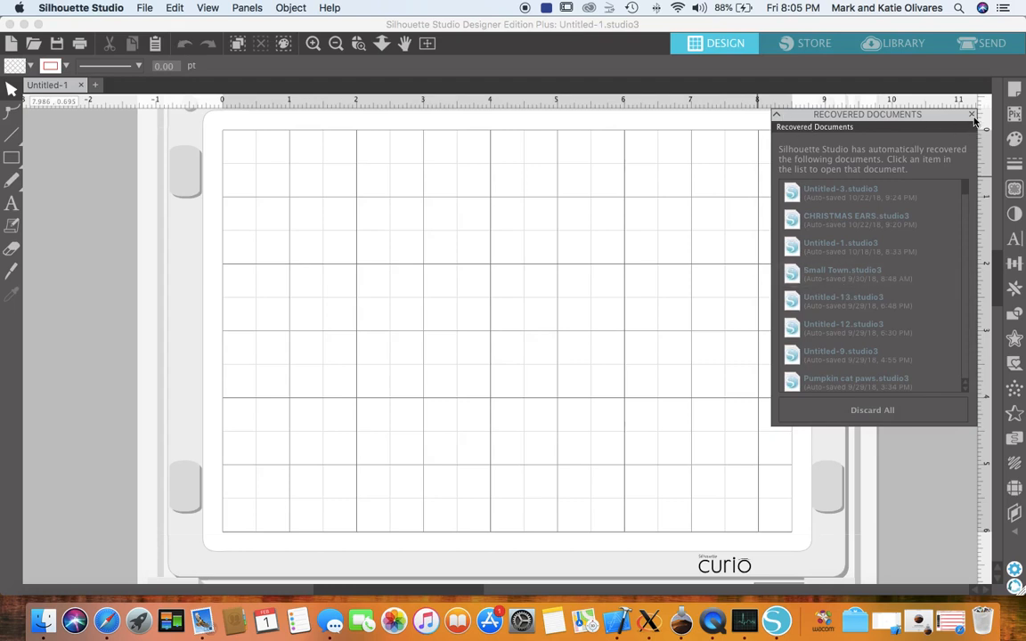
pyautogui.click(877, 112)
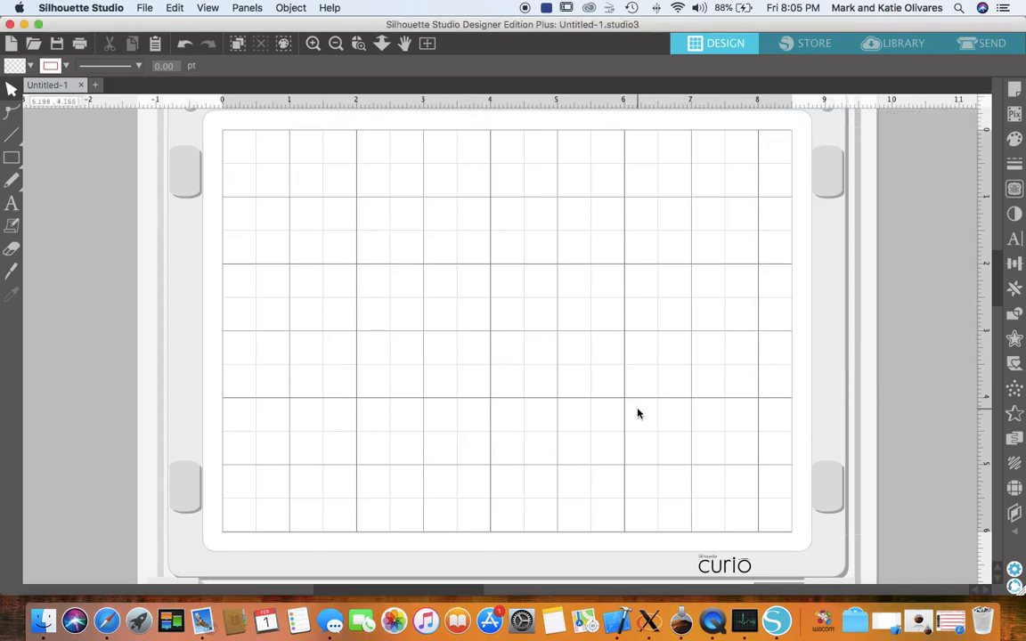
# Add the text "it's a good day" at 72 pt in the upper part of the blank page
pyautogui.click(13, 204)
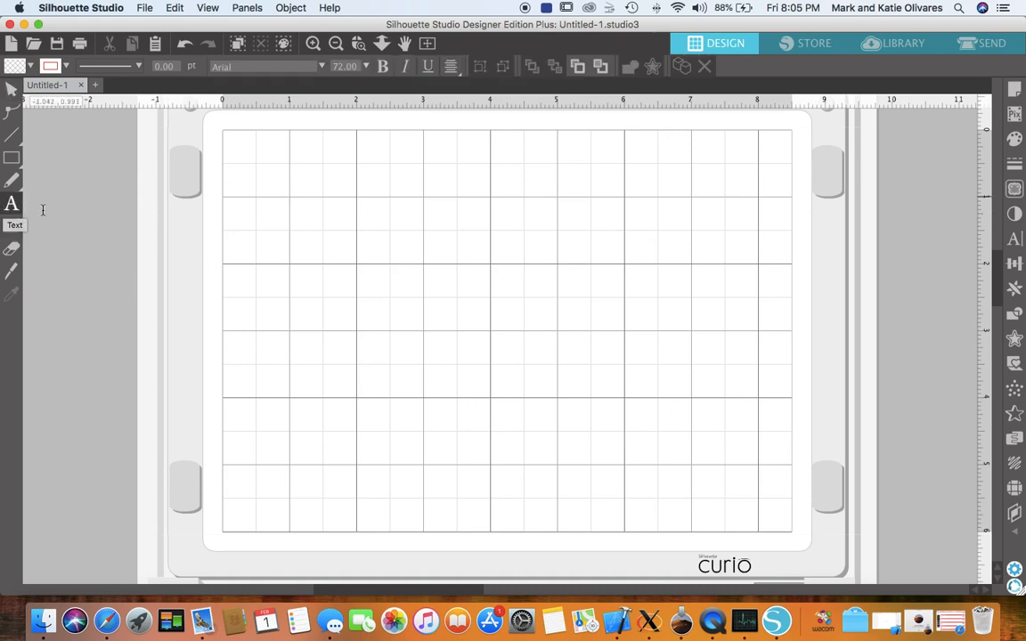
pyautogui.click(301, 245)
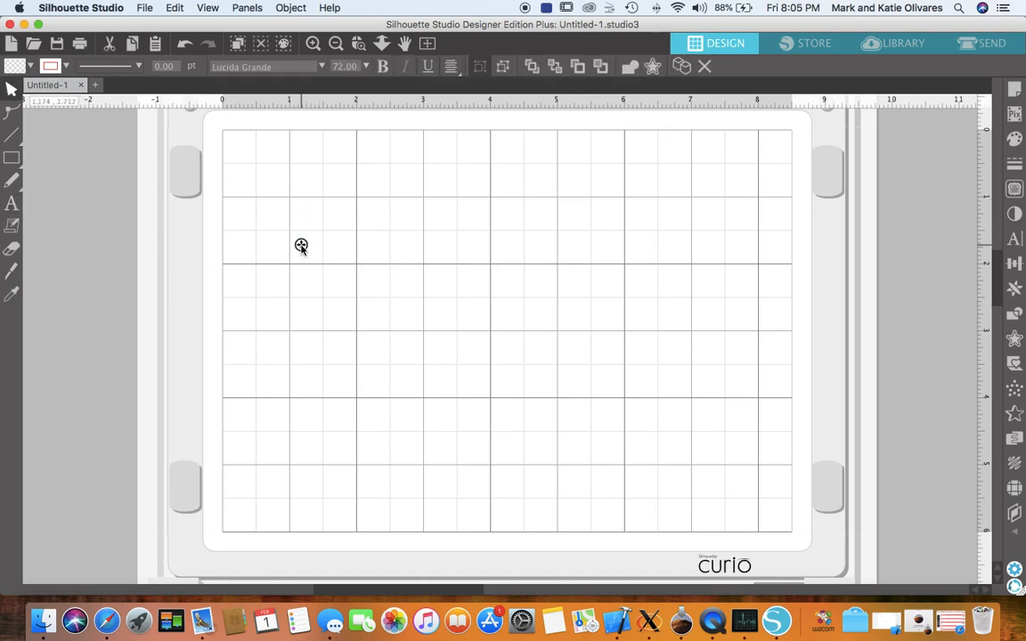
pyautogui.write('it')
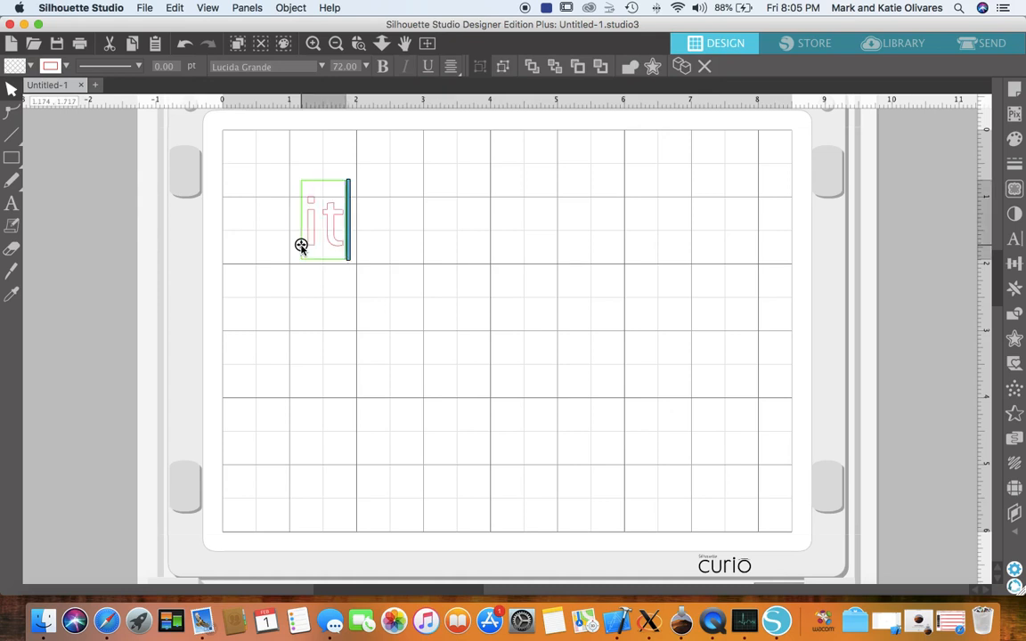
pyautogui.write("'s a good day")
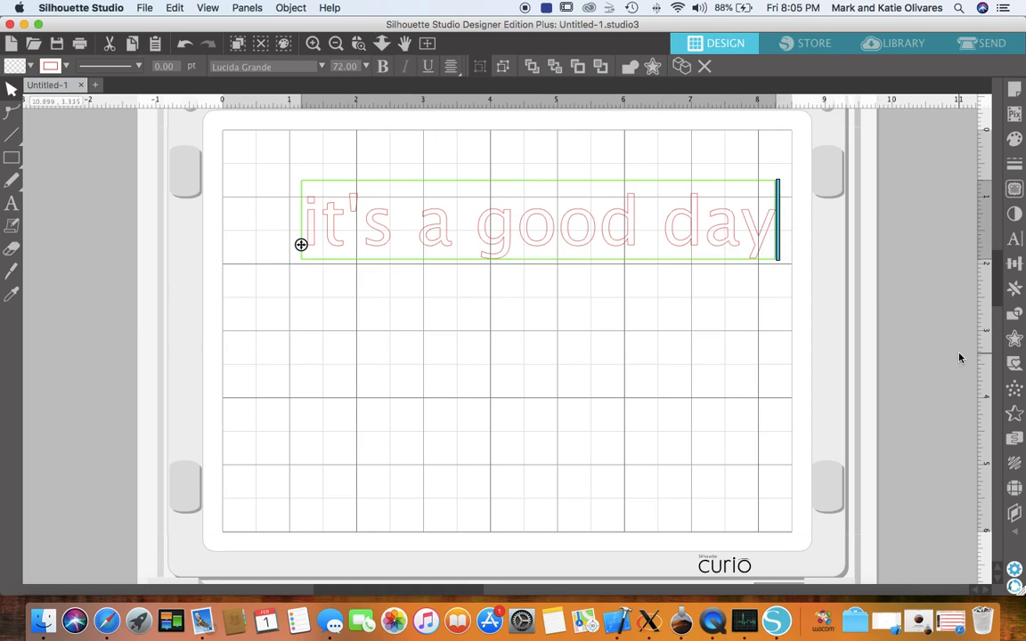
# Open the text style settings and try to apply the Bristine Signature Demo font to the text while it is in editing mode
pyautogui.click(1016, 244)
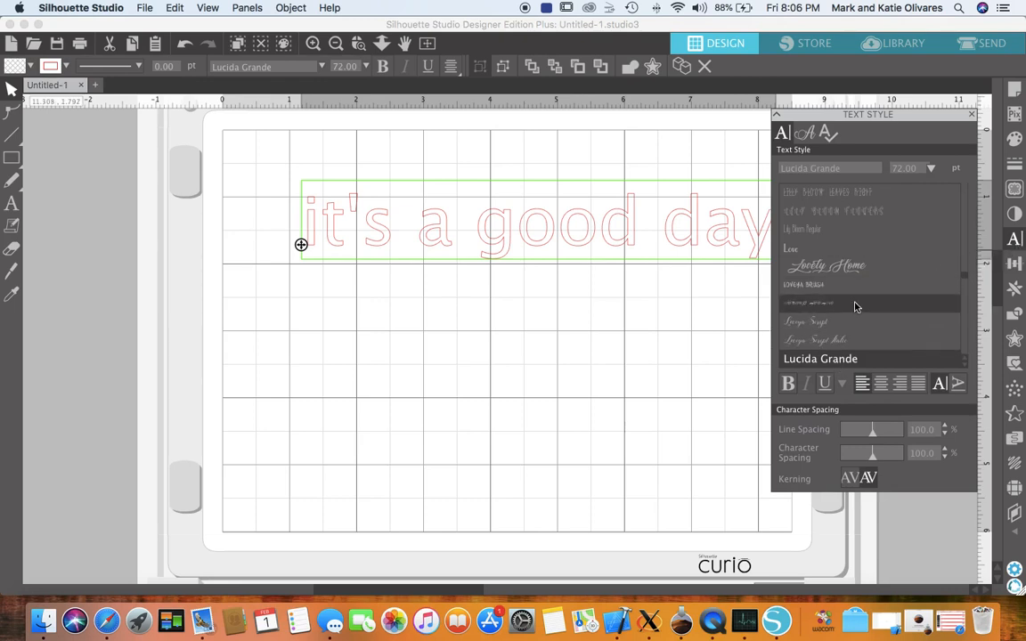
pyautogui.scroll(1, 859, 313)
pyautogui.scroll(10, 859, 313)
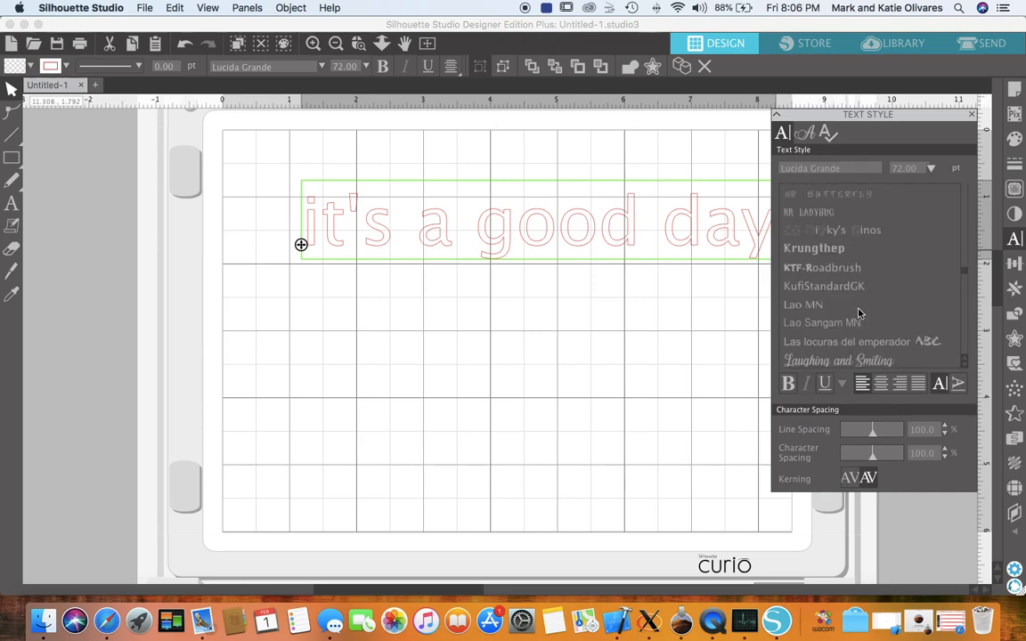
pyautogui.scroll(10, 860, 312)
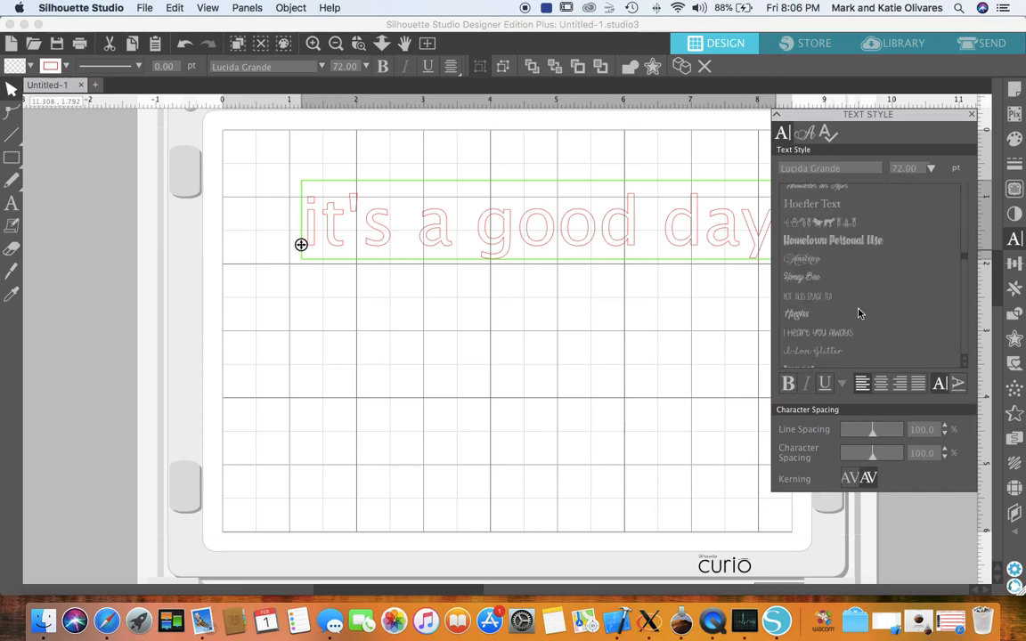
pyautogui.scroll(10, 859, 313)
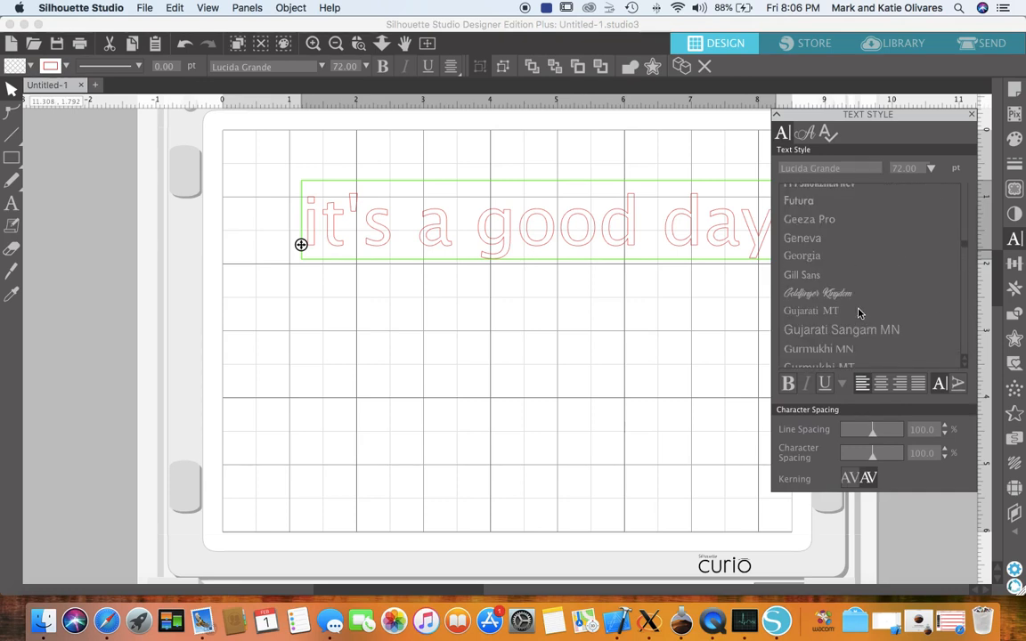
pyautogui.scroll(10, 859, 313)
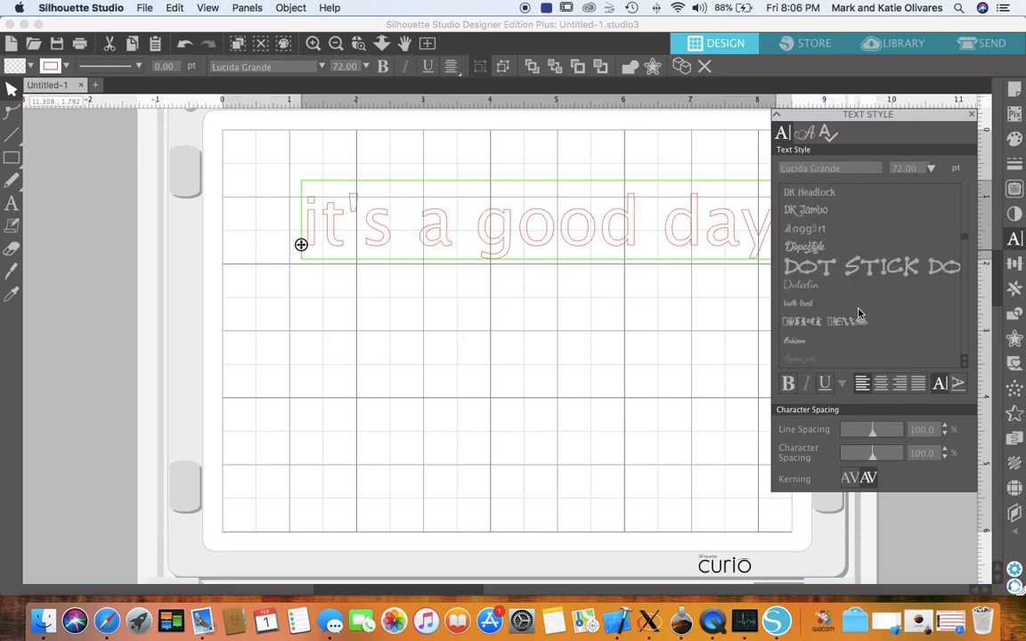
pyautogui.scroll(8, 860, 312)
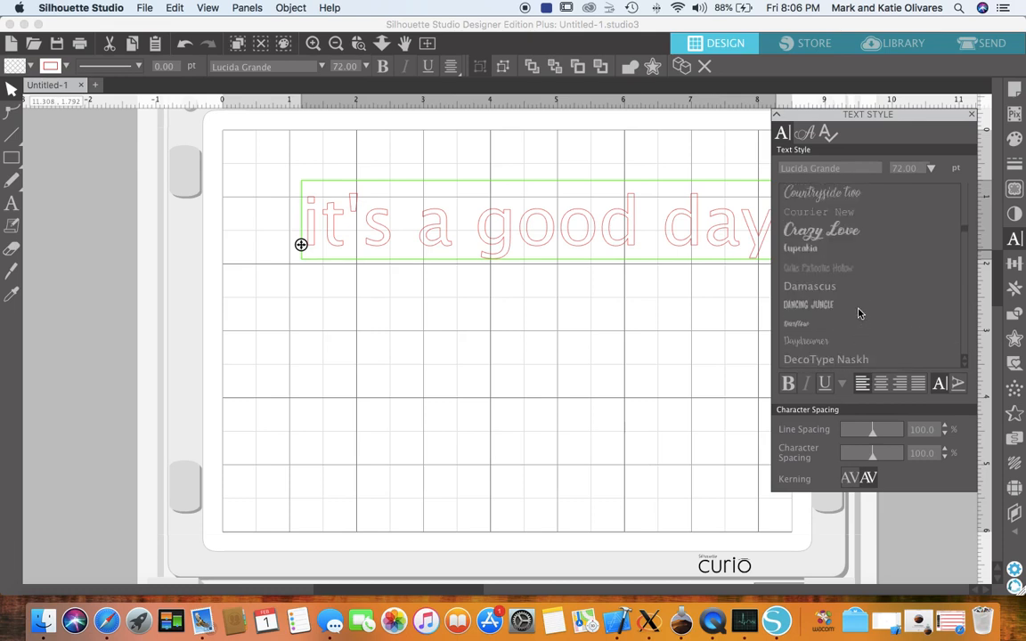
pyautogui.scroll(5, 859, 312)
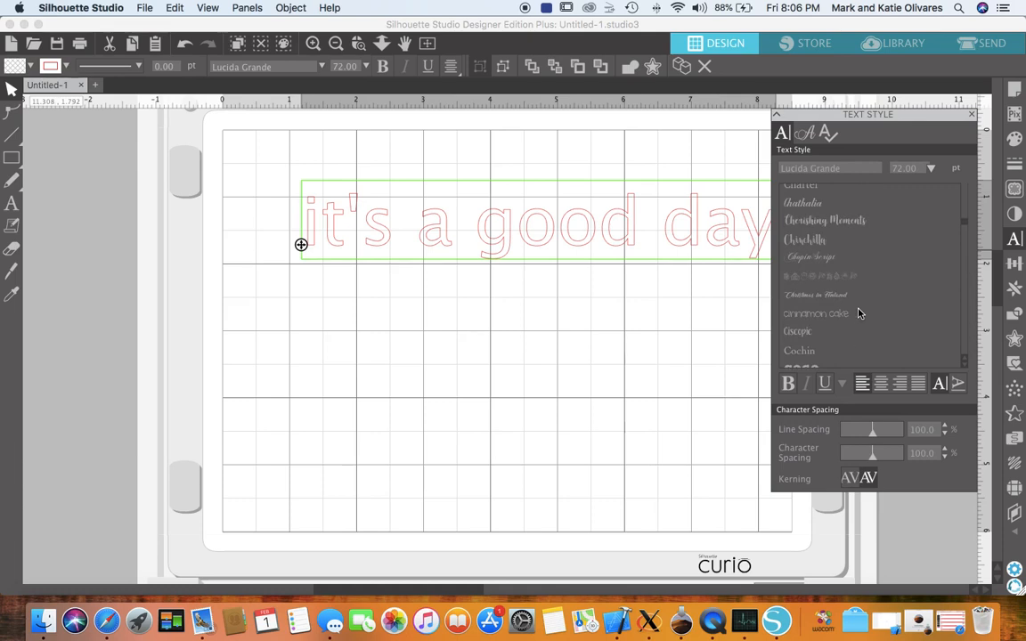
pyautogui.scroll(6, 859, 313)
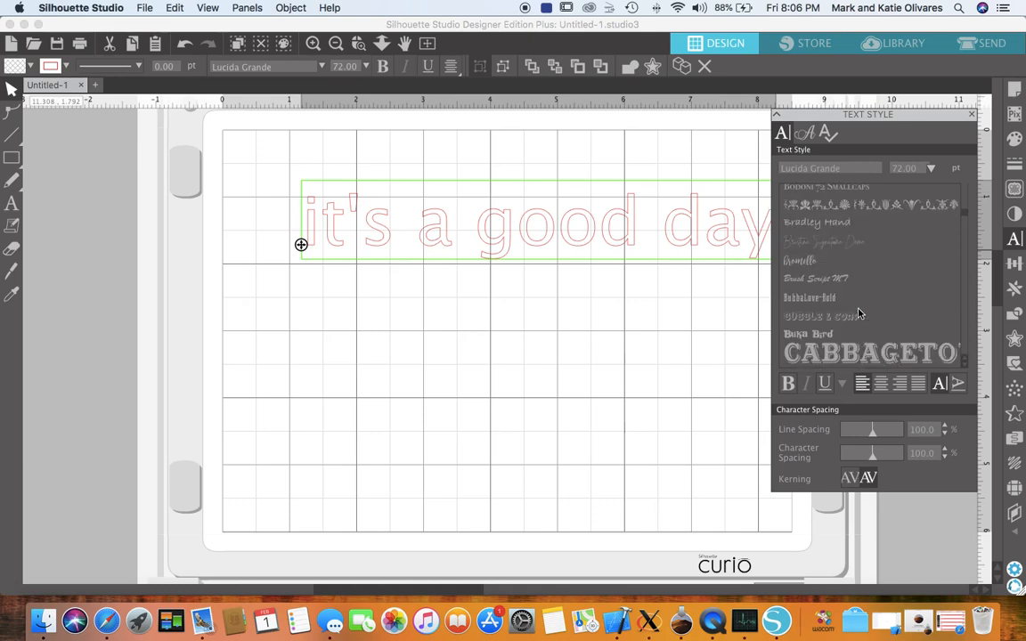
pyautogui.click(846, 243)
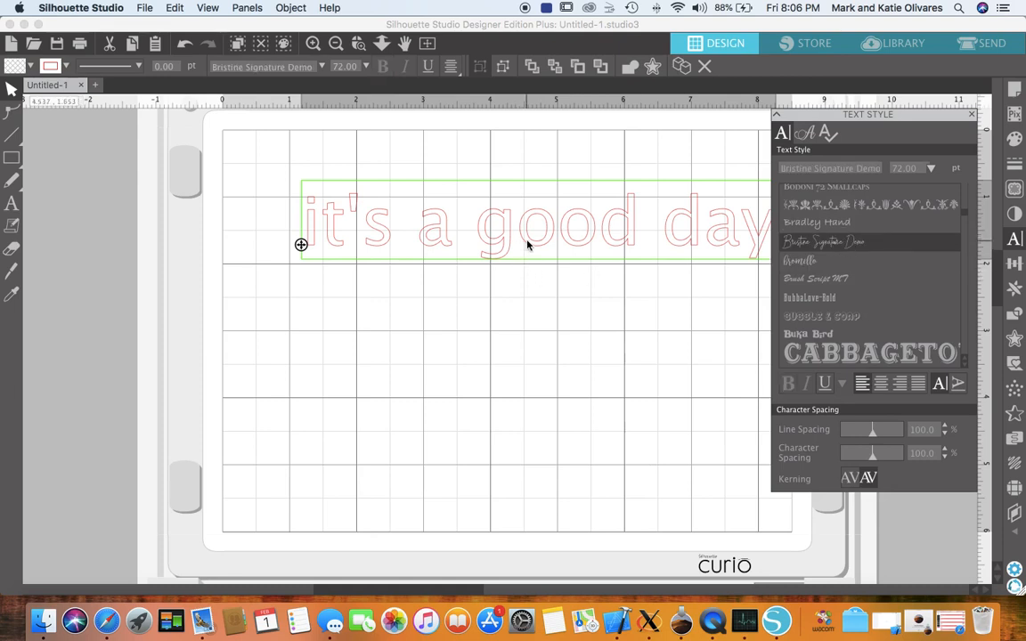
pyautogui.click(522, 323)
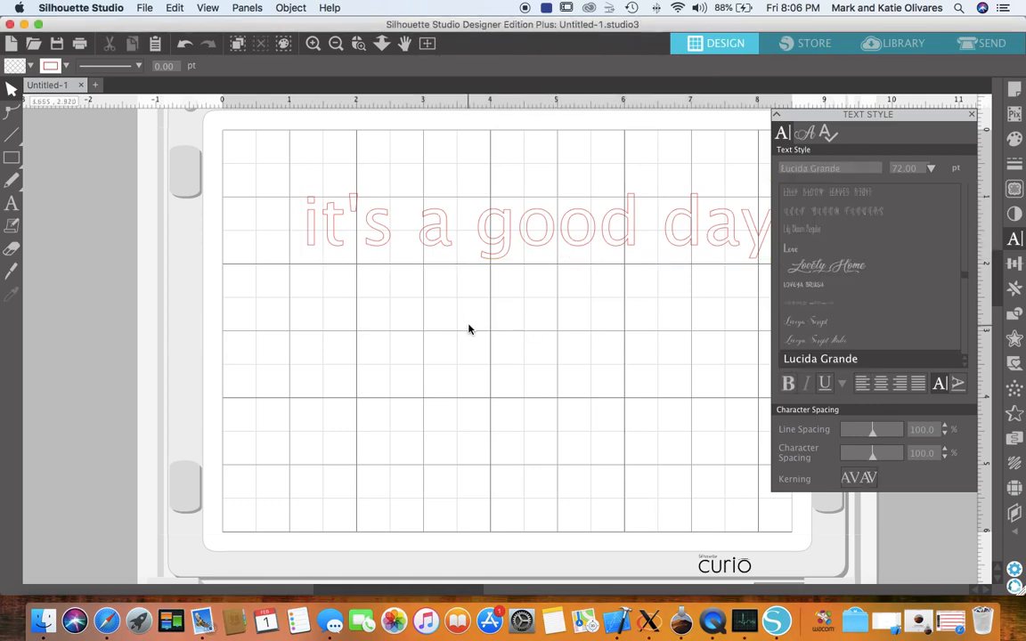
# Select the "it's a good day" text as an object and set its font to Bristine Signature Demo
pyautogui.click(488, 242)
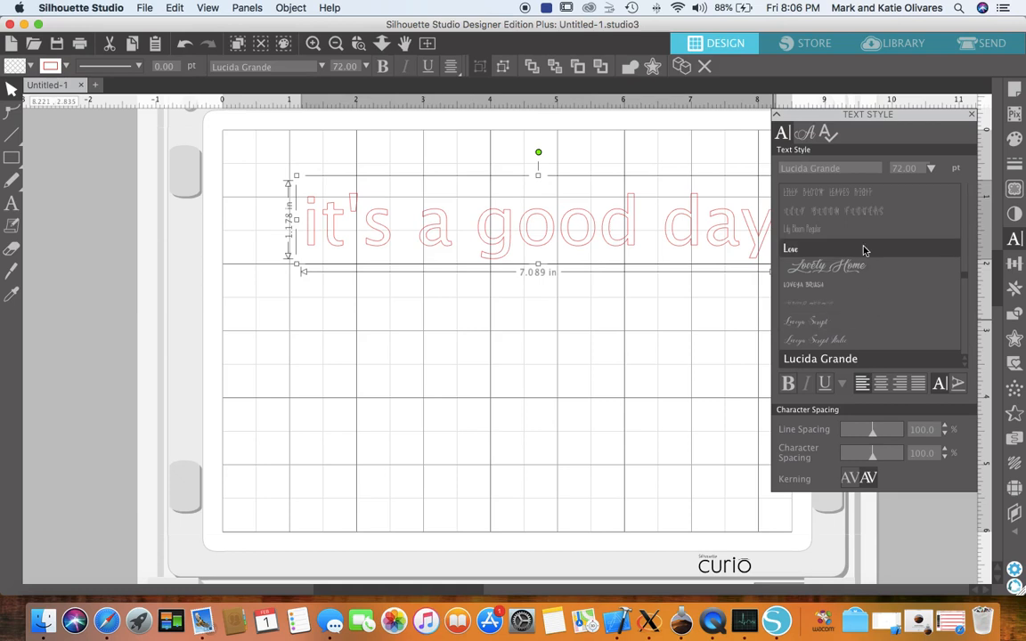
pyautogui.scroll(15, 862, 250)
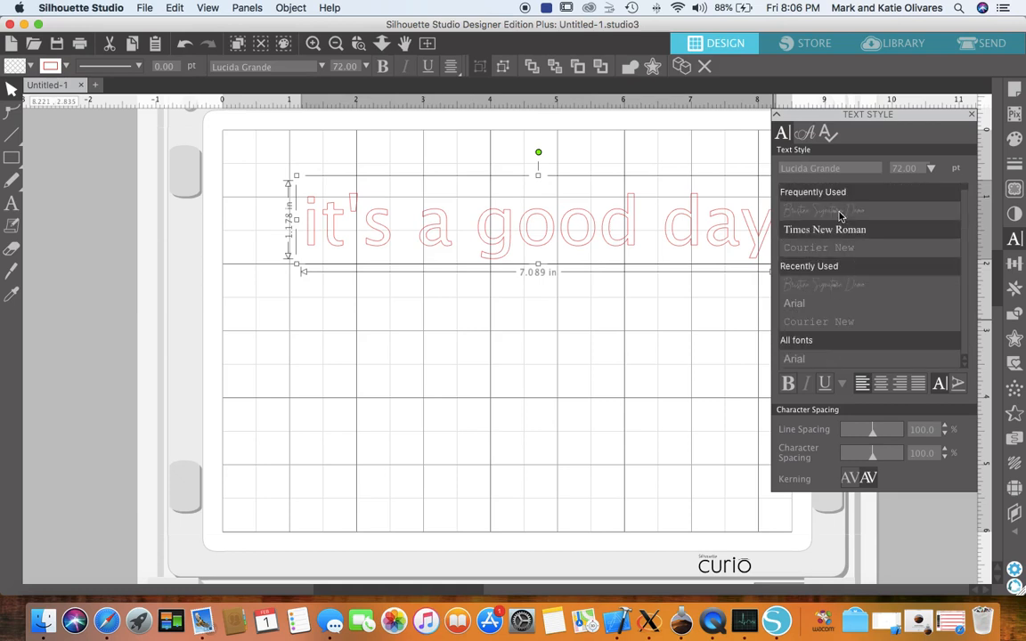
pyautogui.click(842, 212)
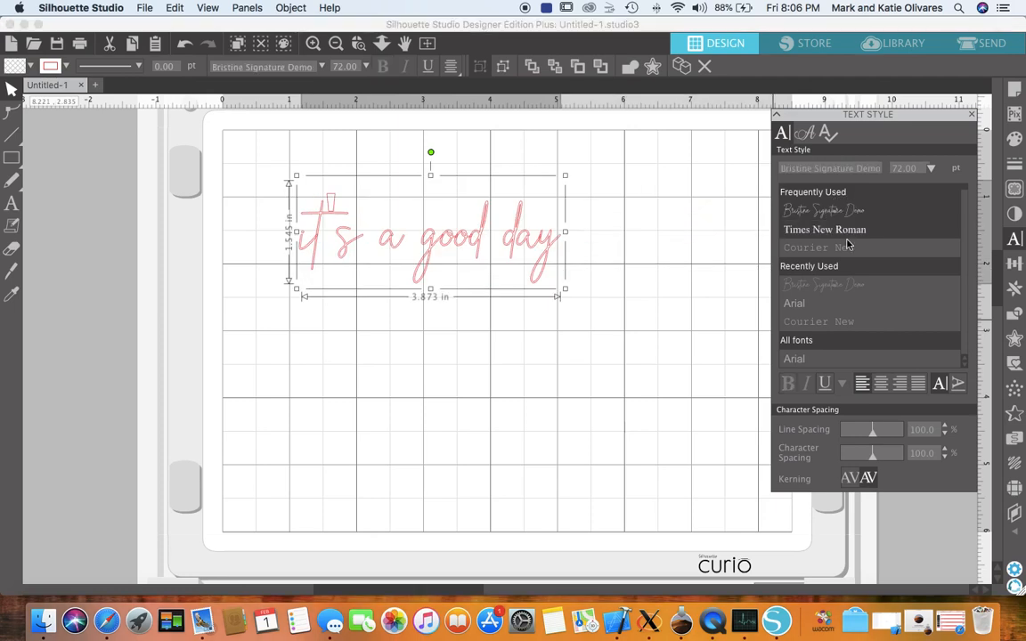
# Try the alphabetically listed fonts from A little sunshine through Alice in Wonderland on the selected text object
pyautogui.scroll(-3, 855, 268)
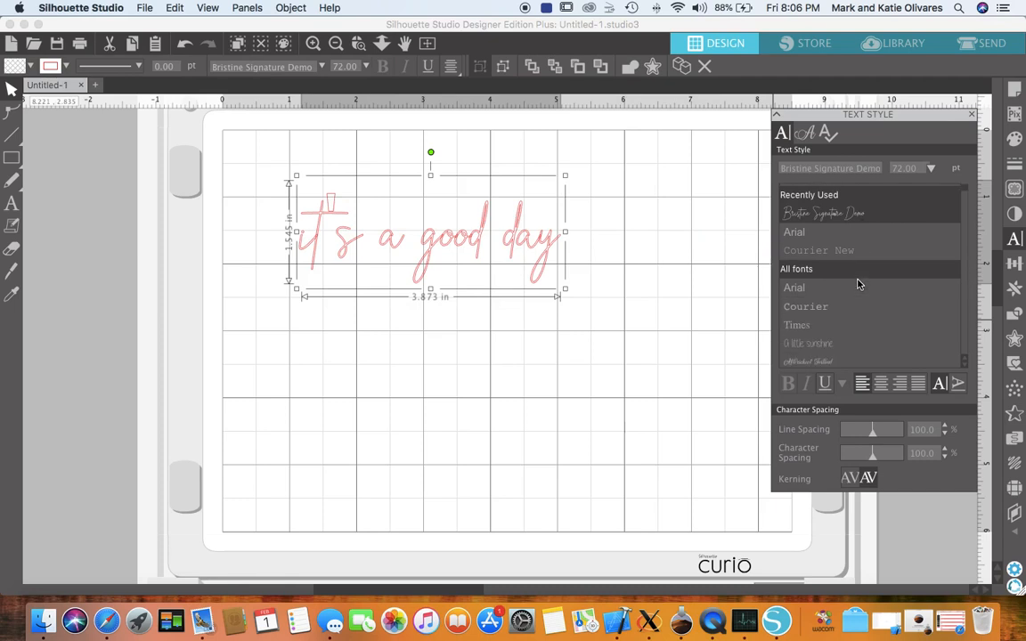
pyautogui.scroll(-3, 858, 283)
pyautogui.click(829, 260)
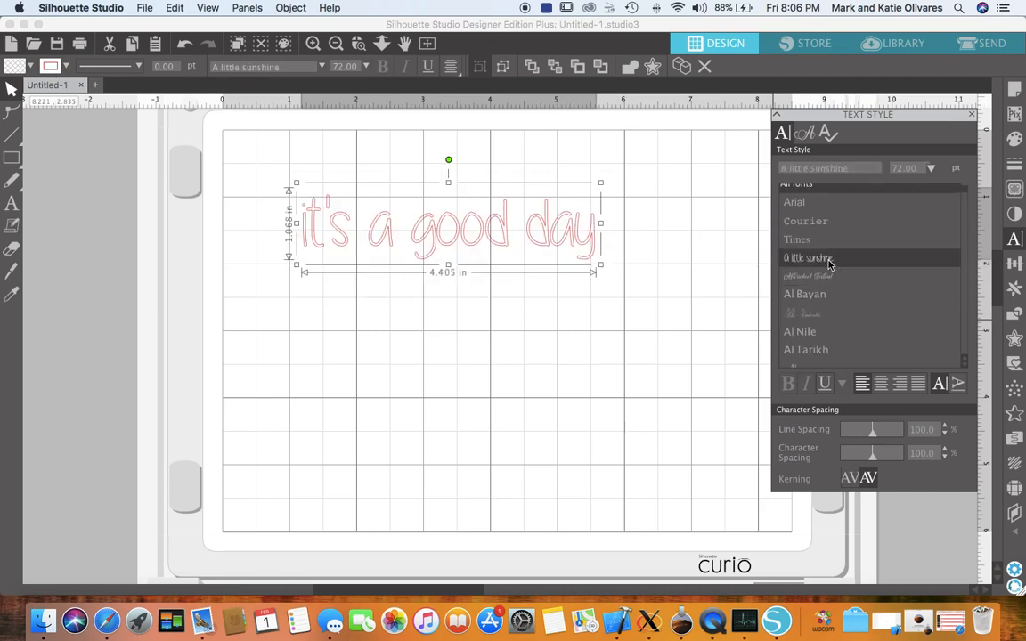
pyautogui.press('Down')
pyautogui.press('Down')
pyautogui.press('Down')
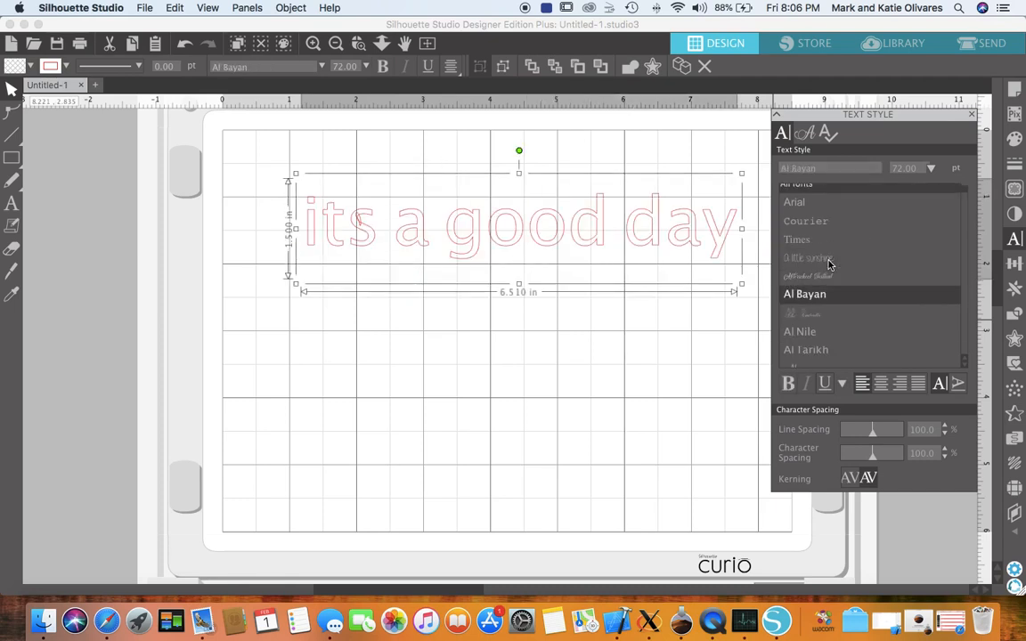
pyautogui.press('Down')
pyautogui.press('Down')
pyautogui.press('Down')
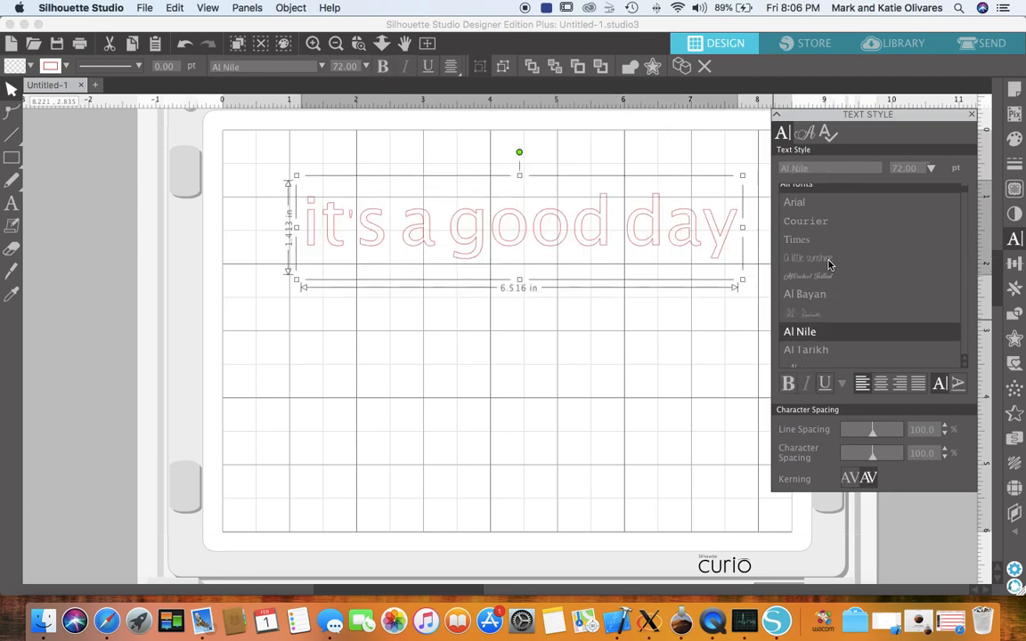
pyautogui.press('Down')
pyautogui.press('Down')
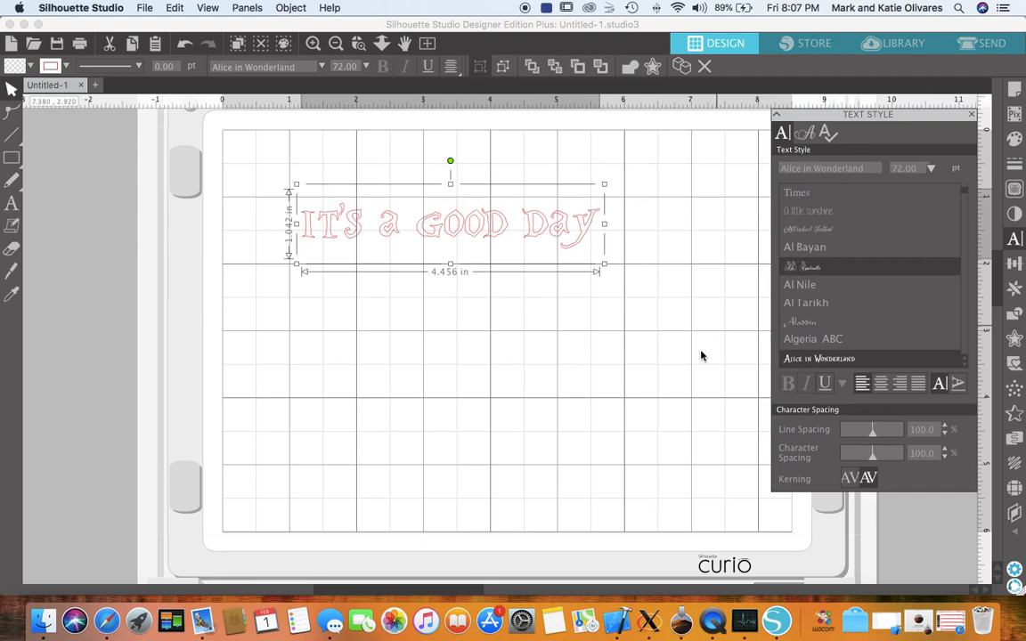
# Select all characters of the text for editing and try the Afterschool Festival, Al Nile and Aladdin fonts on them
pyautogui.doubleClick(488, 236)
pyautogui.moveTo(595, 225); pyautogui.dragTo(299, 221)
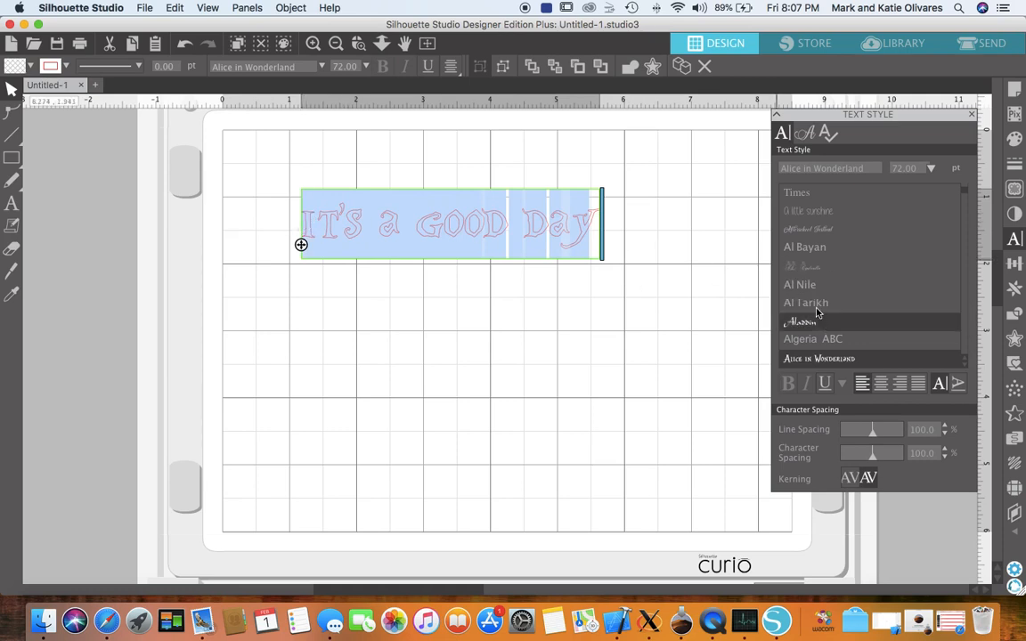
pyautogui.click(825, 230)
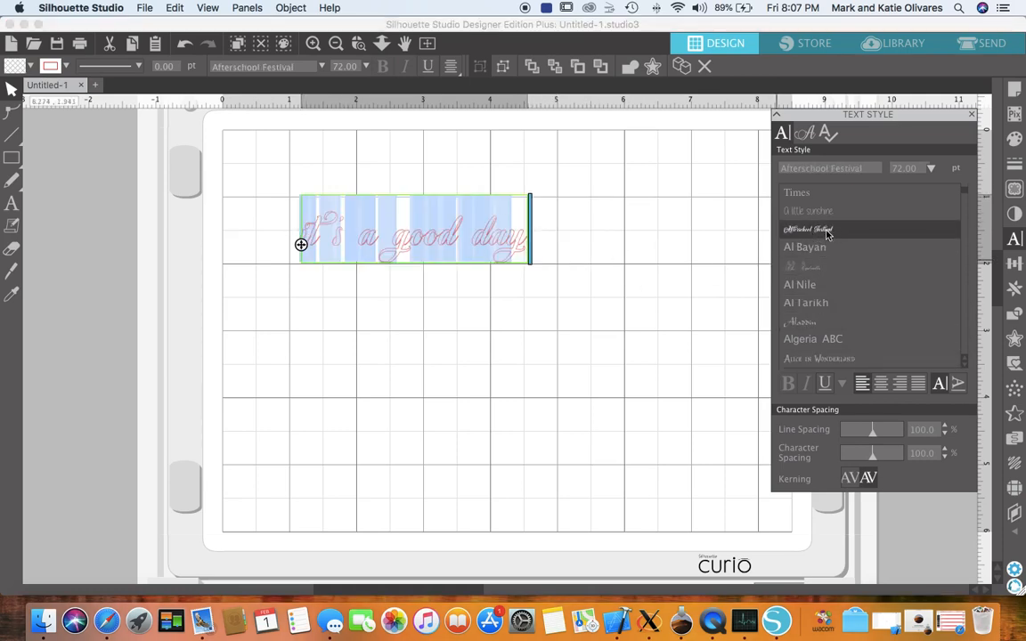
pyautogui.click(819, 286)
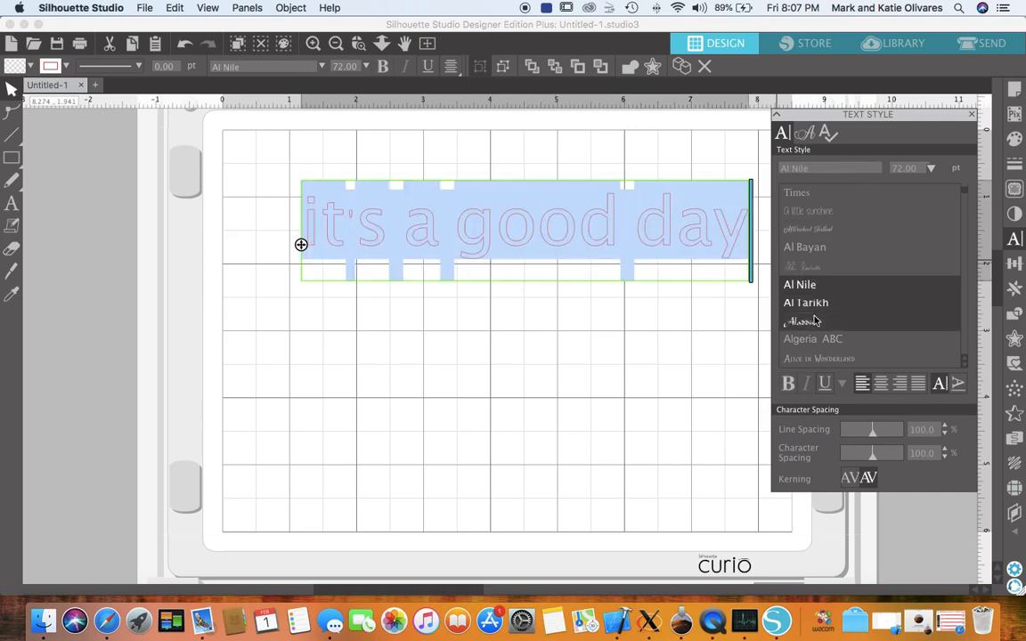
pyautogui.click(813, 321)
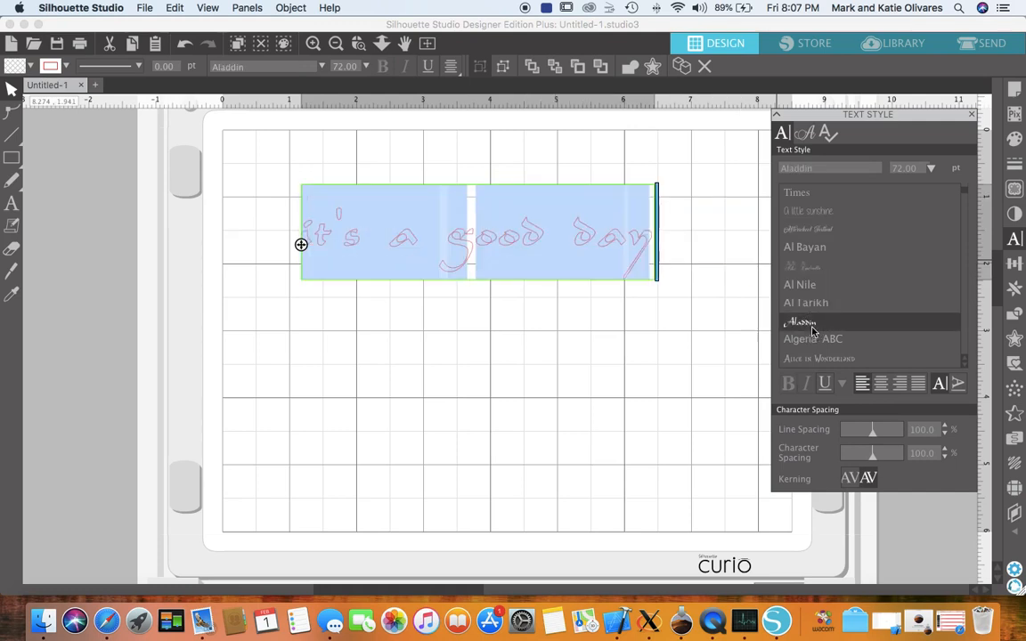
# Try the fonts following Aladdin one after another on the selected characters, ending with AppleGothic
pyautogui.press('Down')
pyautogui.press('Down')
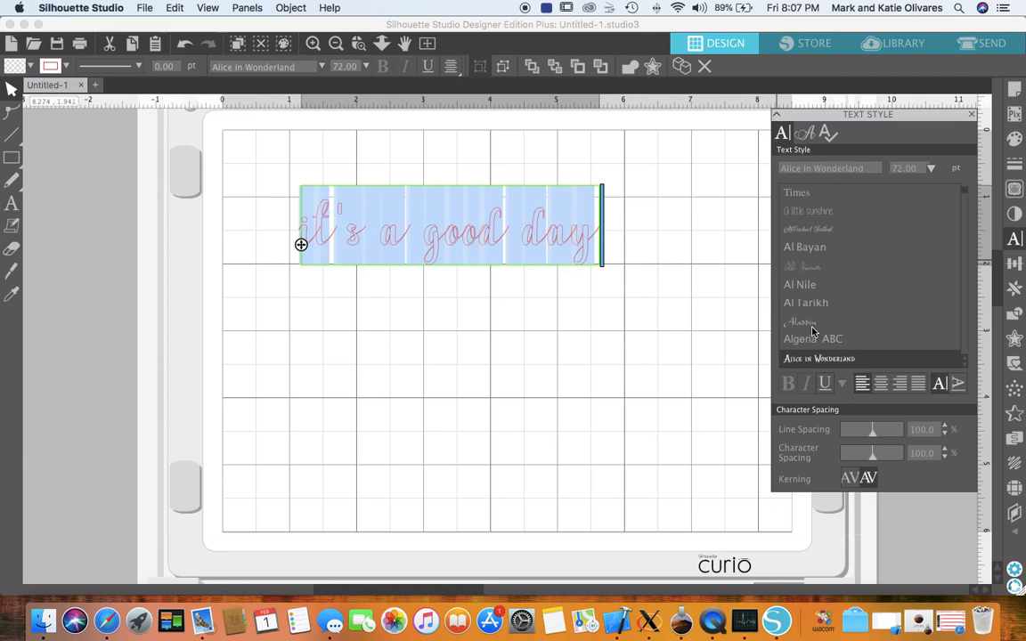
pyautogui.press('Down')
pyautogui.press('Down')
pyautogui.press('Down')
pyautogui.press('Down')
pyautogui.press('Down')
pyautogui.press('Down')
pyautogui.press('Down')
pyautogui.press('Down')
pyautogui.press('Down')
pyautogui.press('Down')
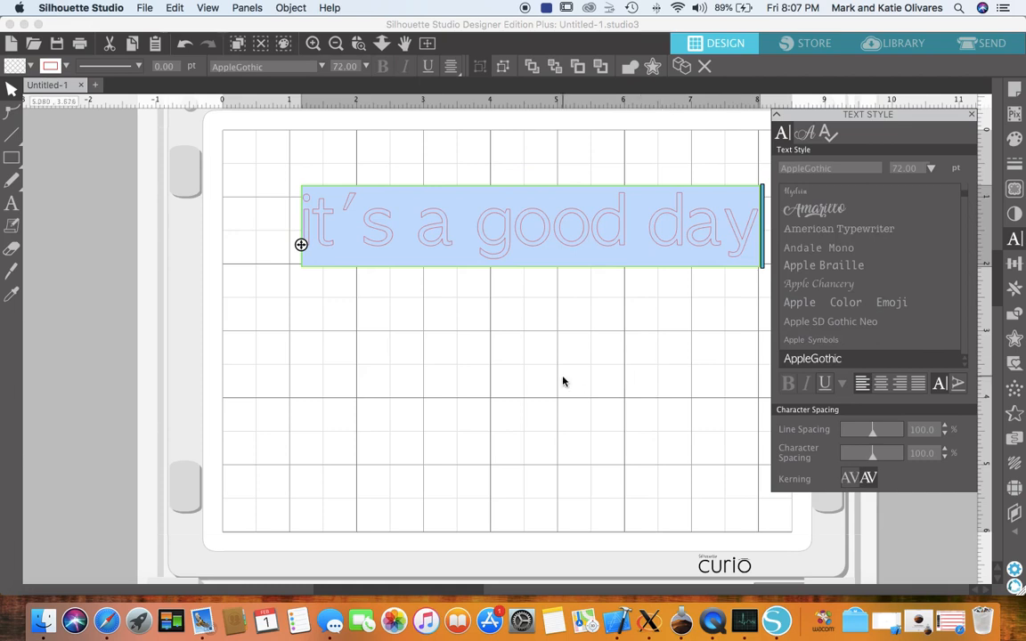
# Browse the font list, switch to Finder and look up the downloaded font names in the Fonts folder on the removable drive
pyautogui.hscroll(3, 563, 381)
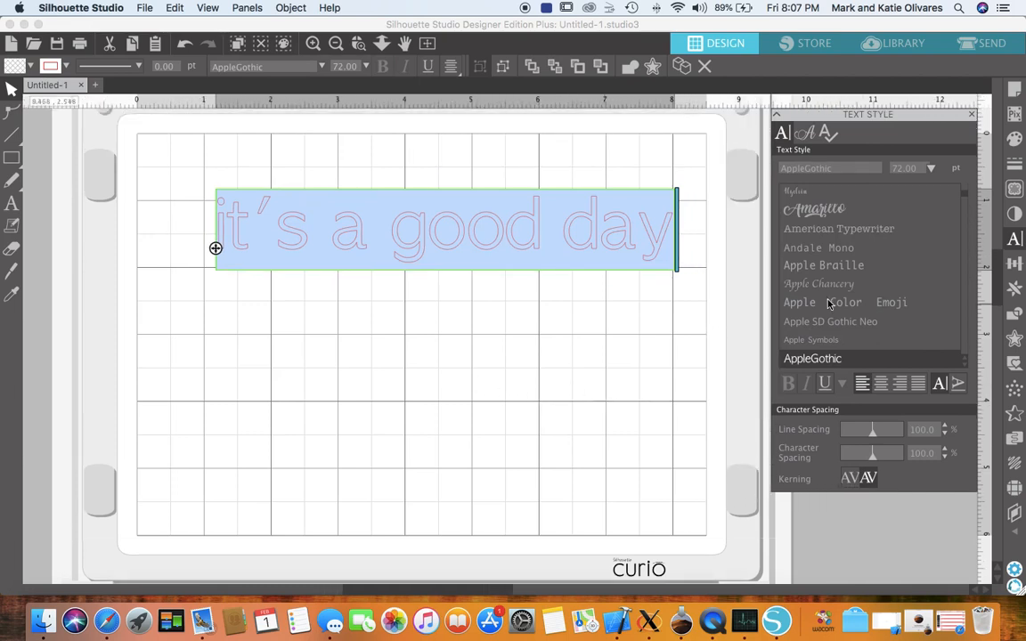
pyautogui.scroll(3, 875, 320)
pyautogui.scroll(-10, 876, 320)
pyautogui.scroll(-5, 875, 321)
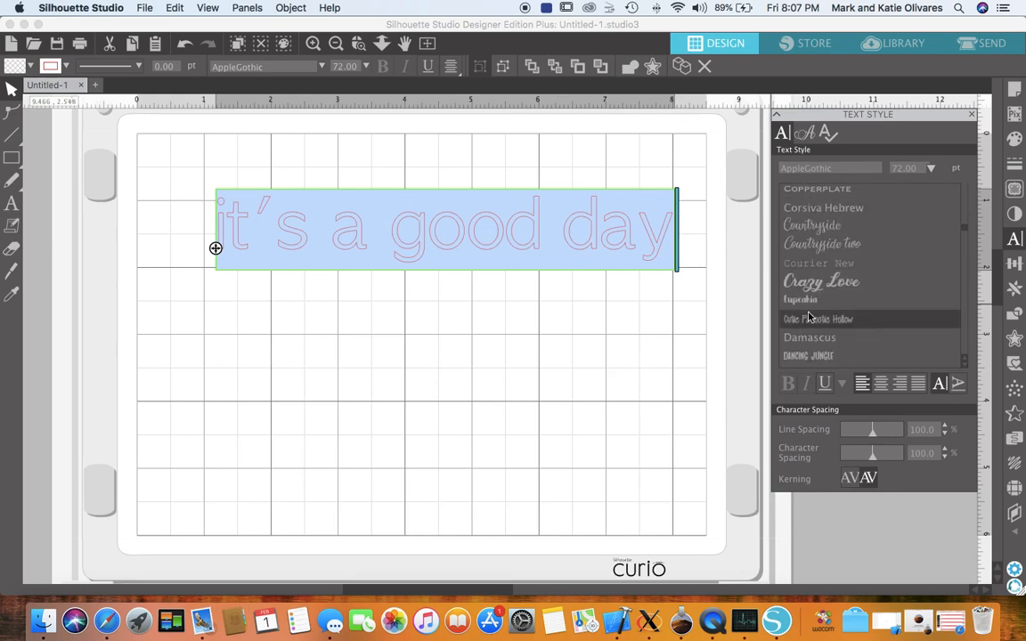
pyautogui.click(42, 623)
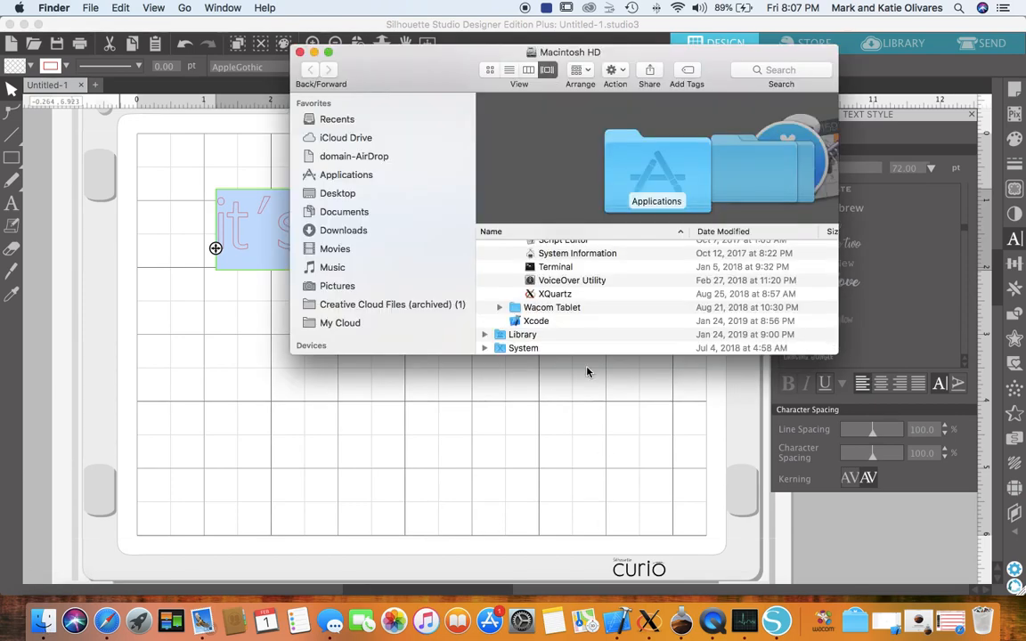
pyautogui.scroll(15, 583, 287)
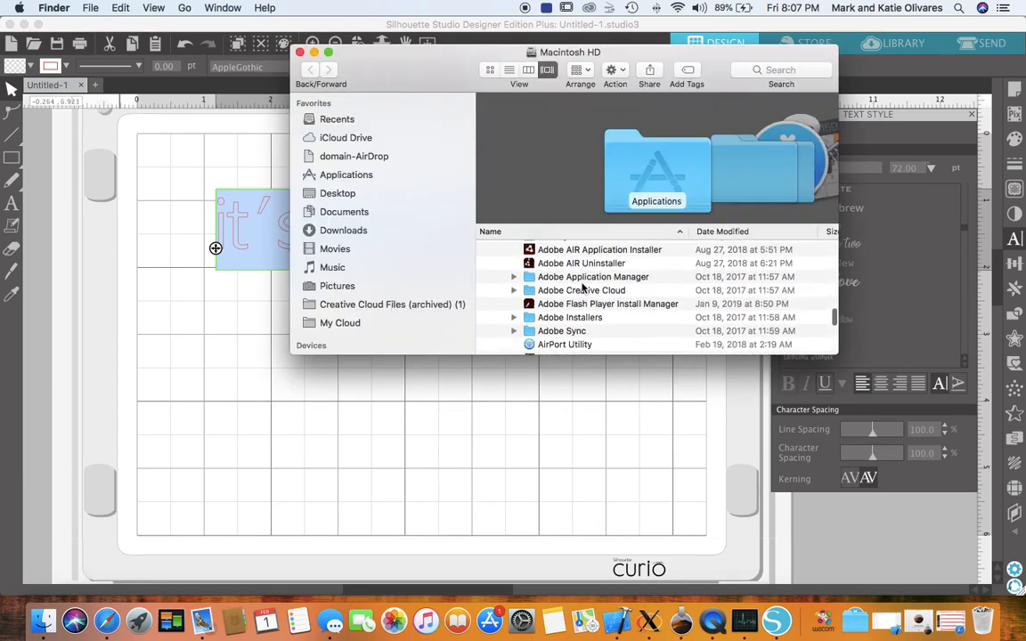
pyautogui.scroll(-5, 300, 282)
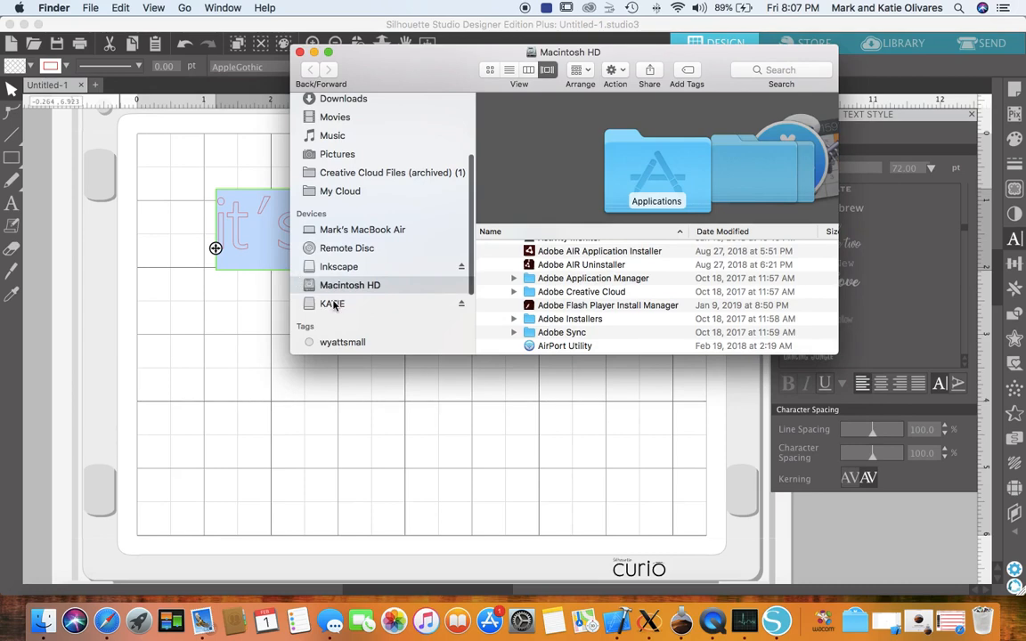
pyautogui.click(332, 303)
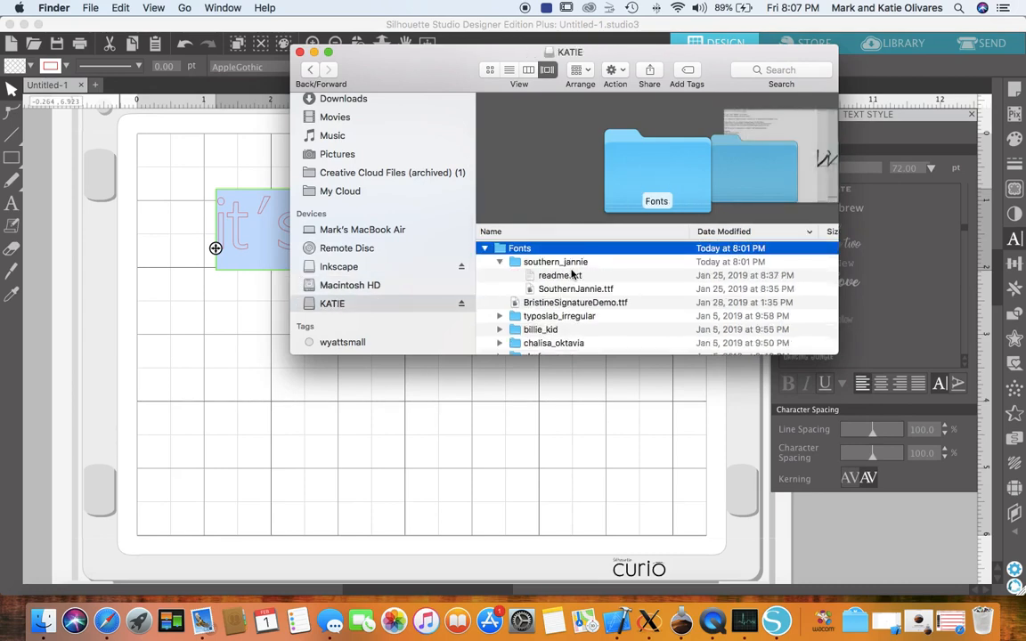
# Return to Silhouette Studio, apply the Southern Jannie font to the selected "it's a good day" text and deselect it
pyautogui.click(888, 296)
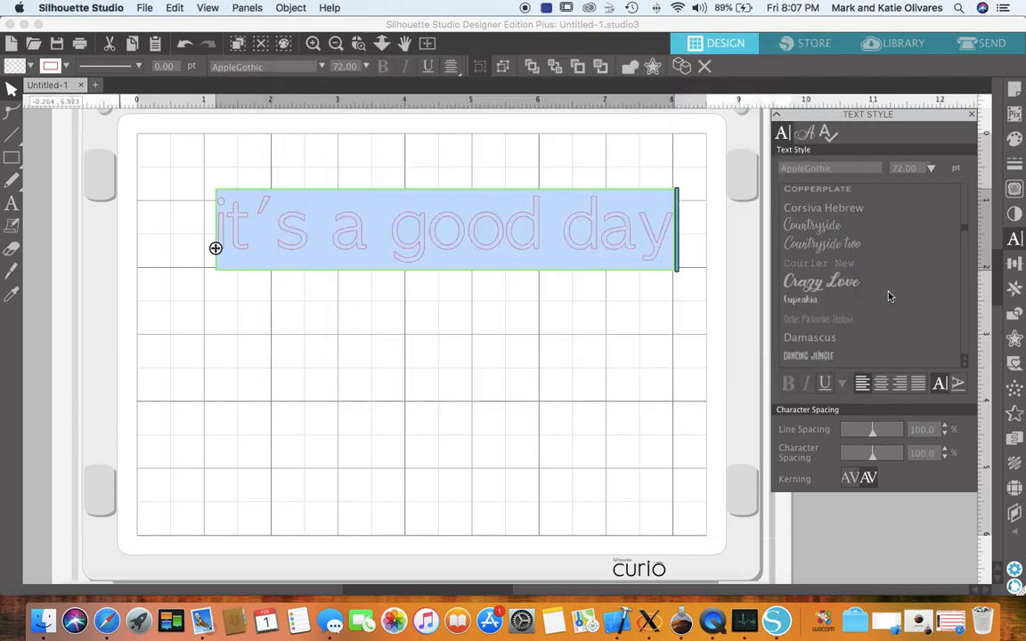
pyautogui.scroll(-10, 888, 296)
pyautogui.scroll(-10, 888, 296)
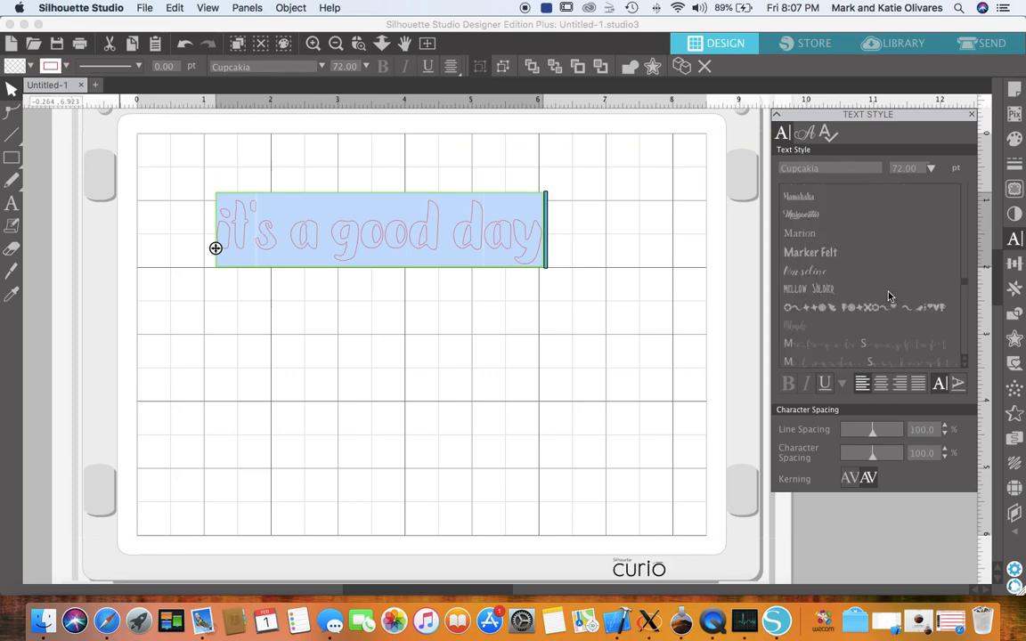
pyautogui.scroll(-4, 888, 296)
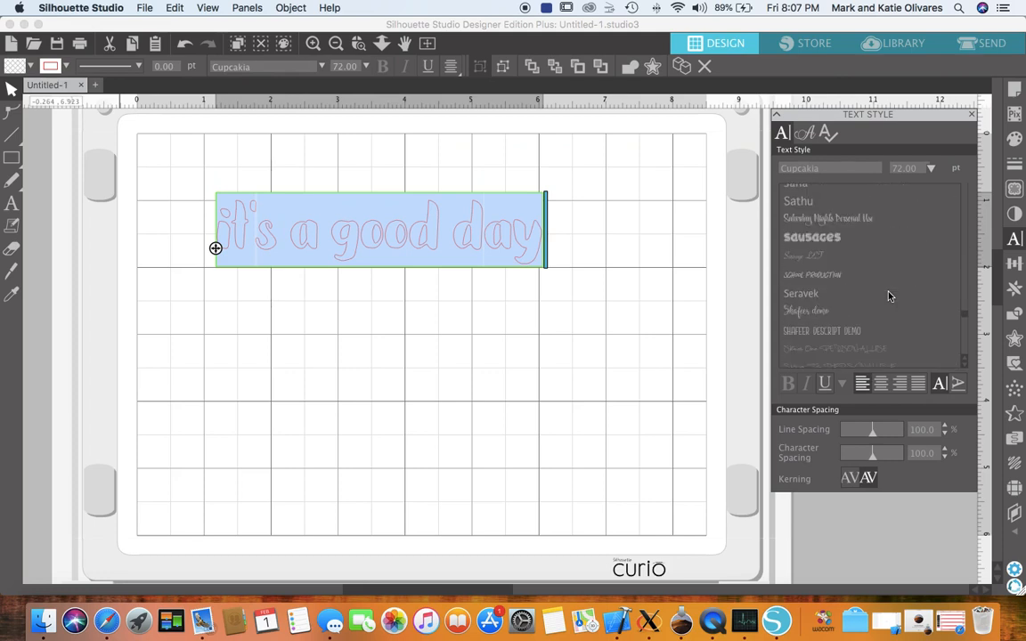
pyautogui.scroll(-2, 887, 295)
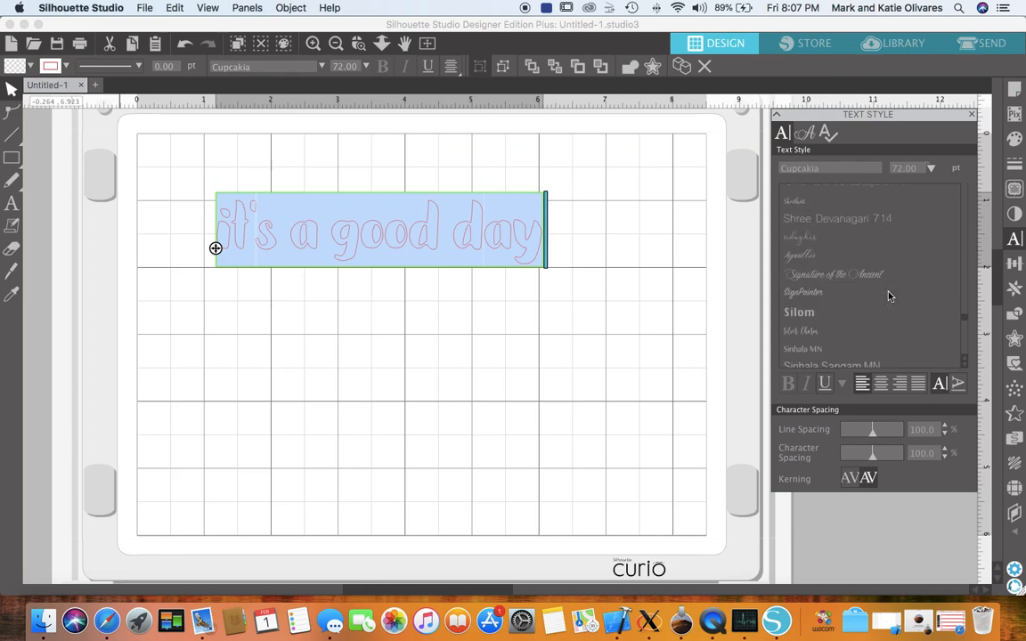
pyautogui.scroll(-4, 888, 295)
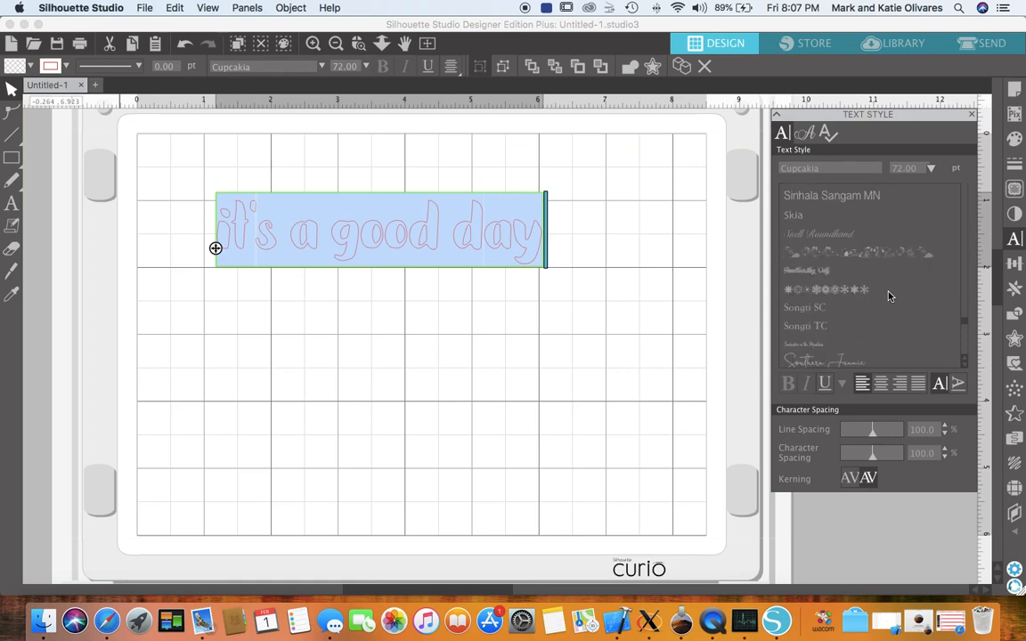
pyautogui.click(832, 322)
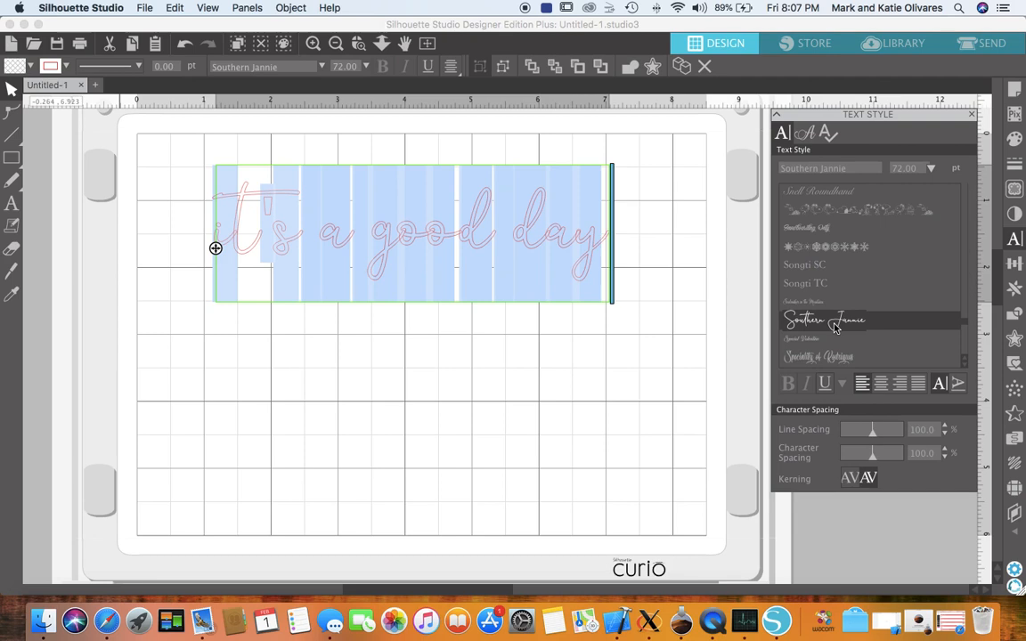
pyautogui.click(343, 368)
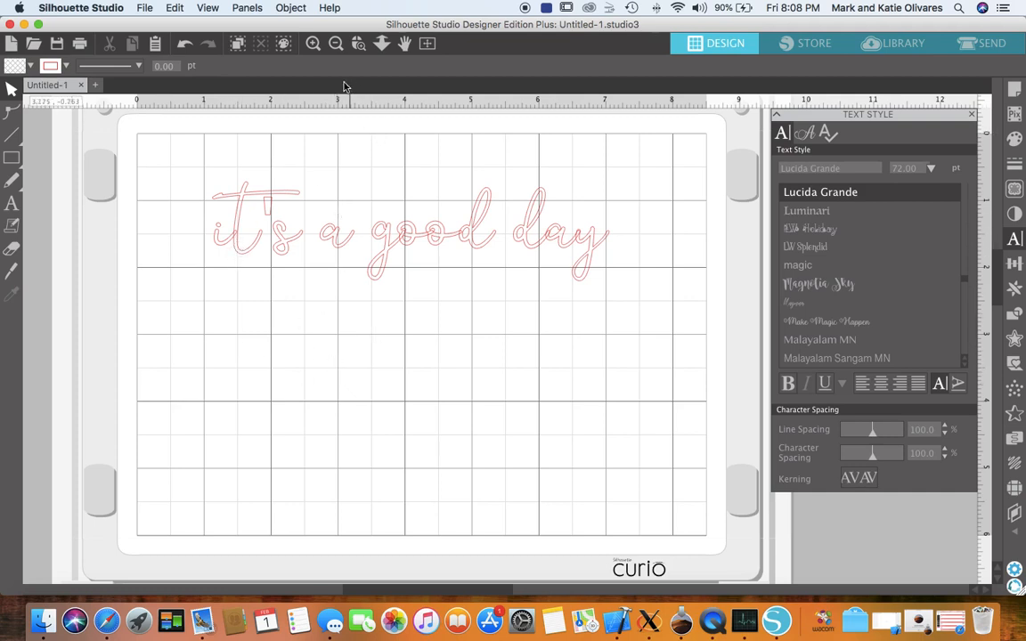
# Inspect the overlapping script letters up close, then weld the "it's a good day" text and deselect it
pyautogui.click(313, 43)
pyautogui.click(313, 45)
pyautogui.scroll(3, 355, 306)
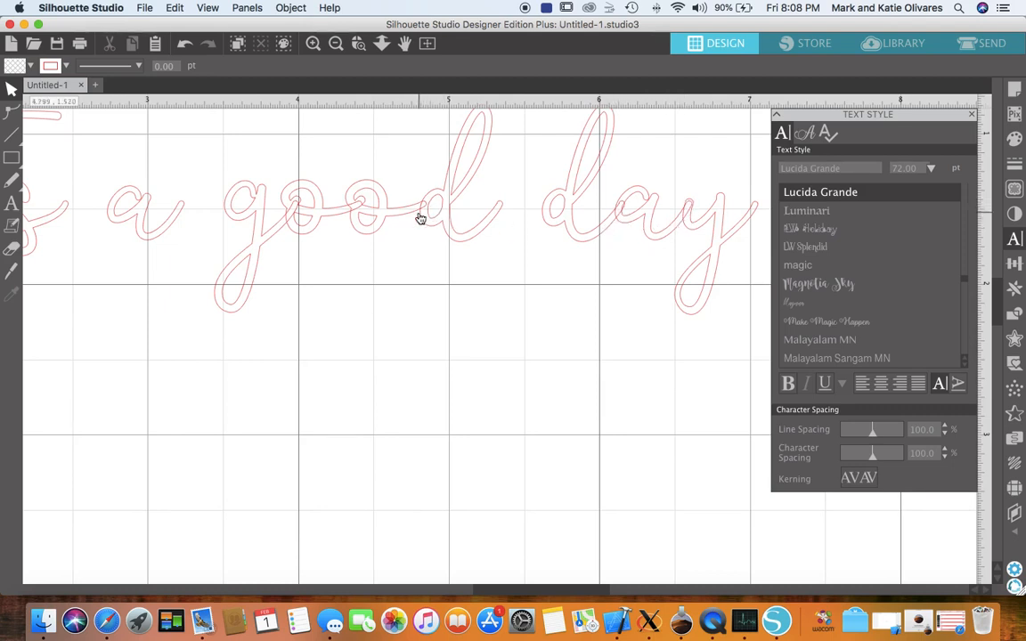
pyautogui.click(335, 44)
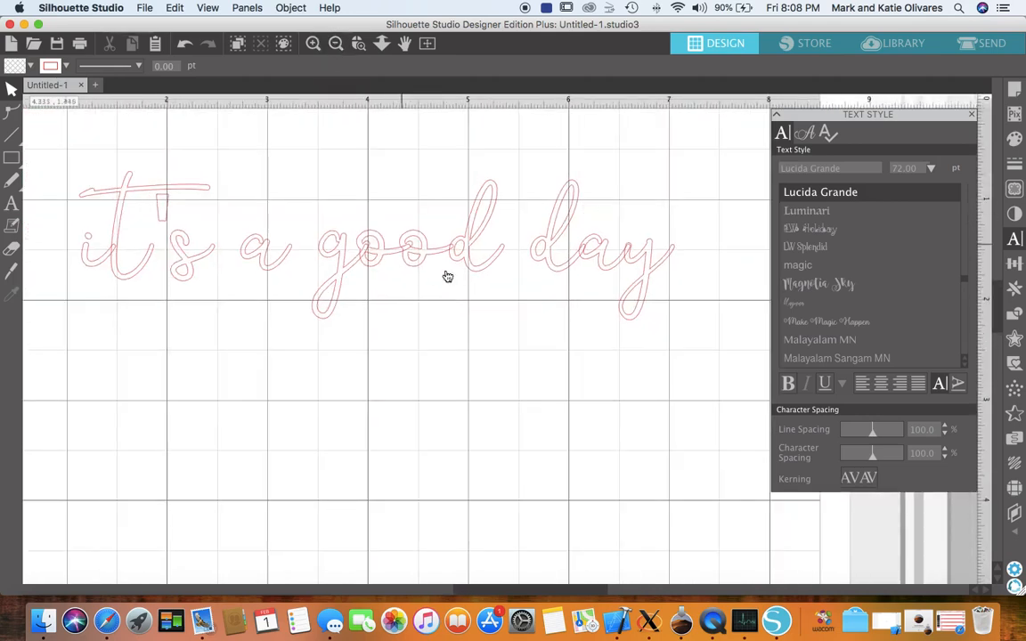
pyautogui.click(122, 204)
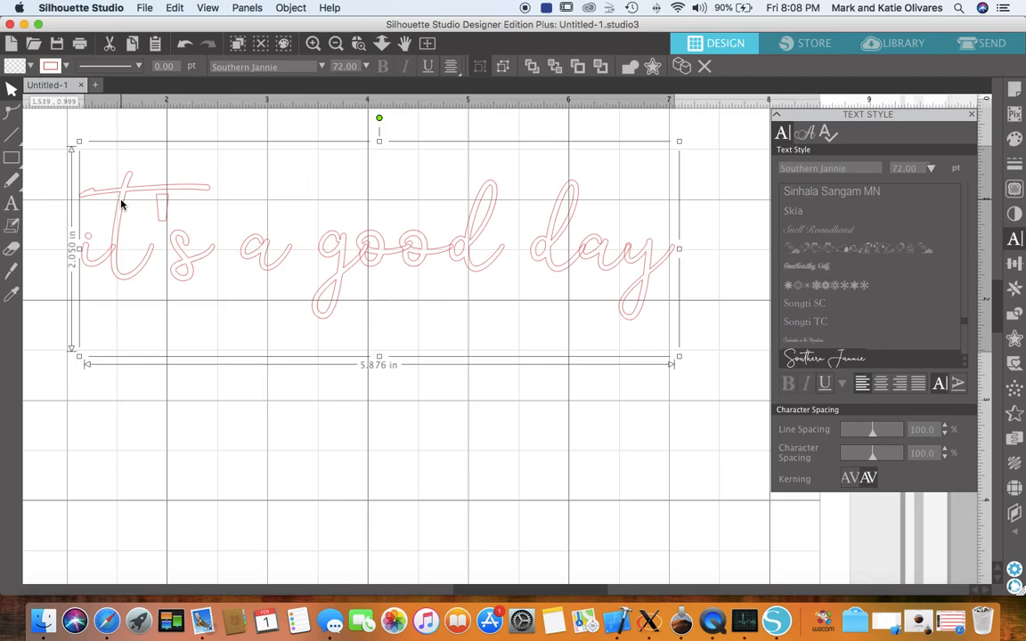
pyautogui.rightClick(122, 205)
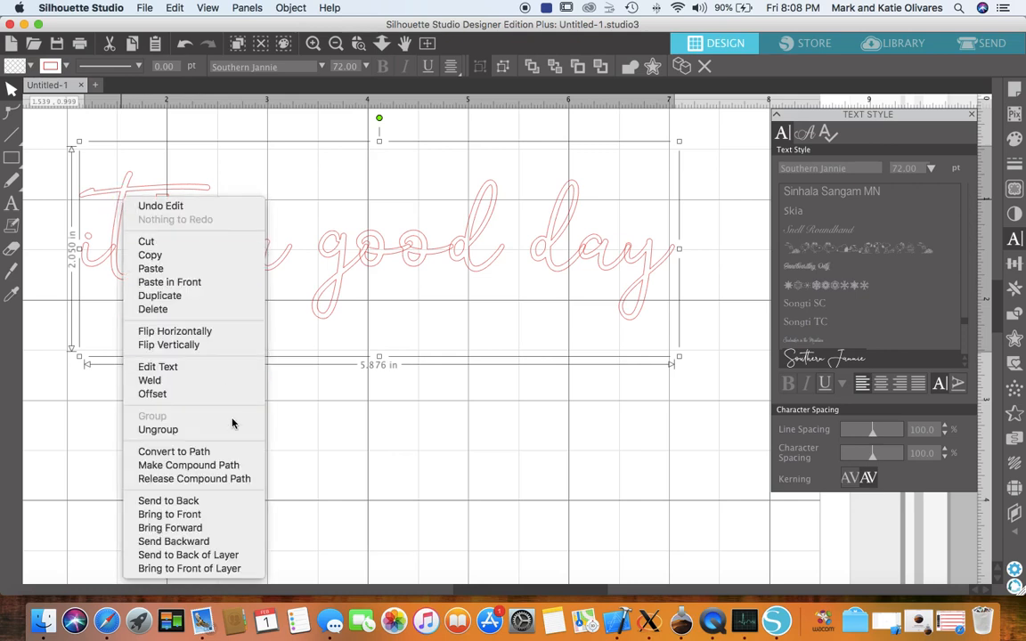
pyautogui.click(213, 381)
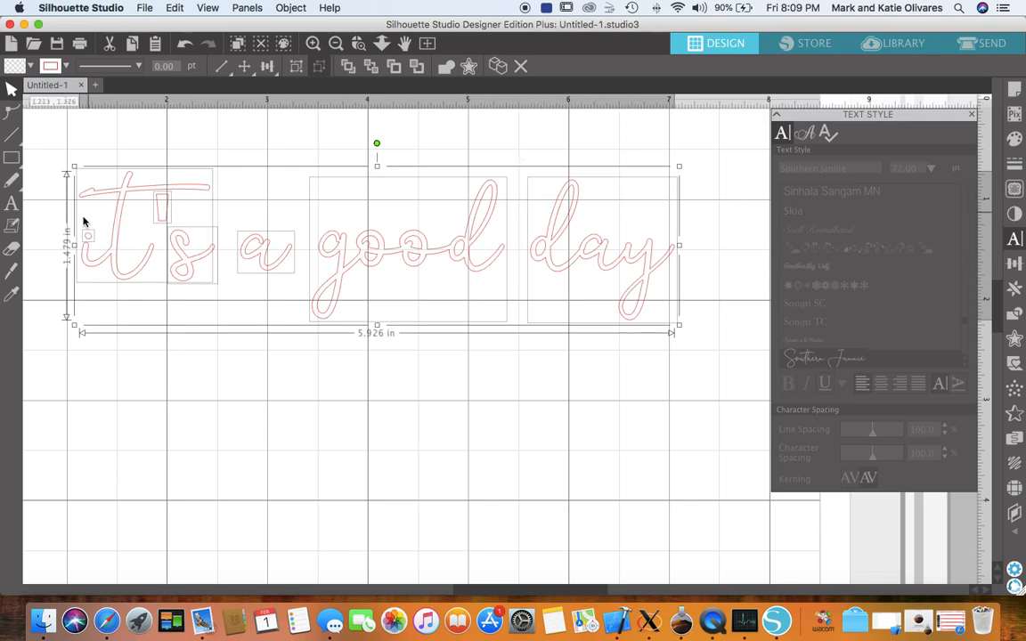
pyautogui.click(197, 408)
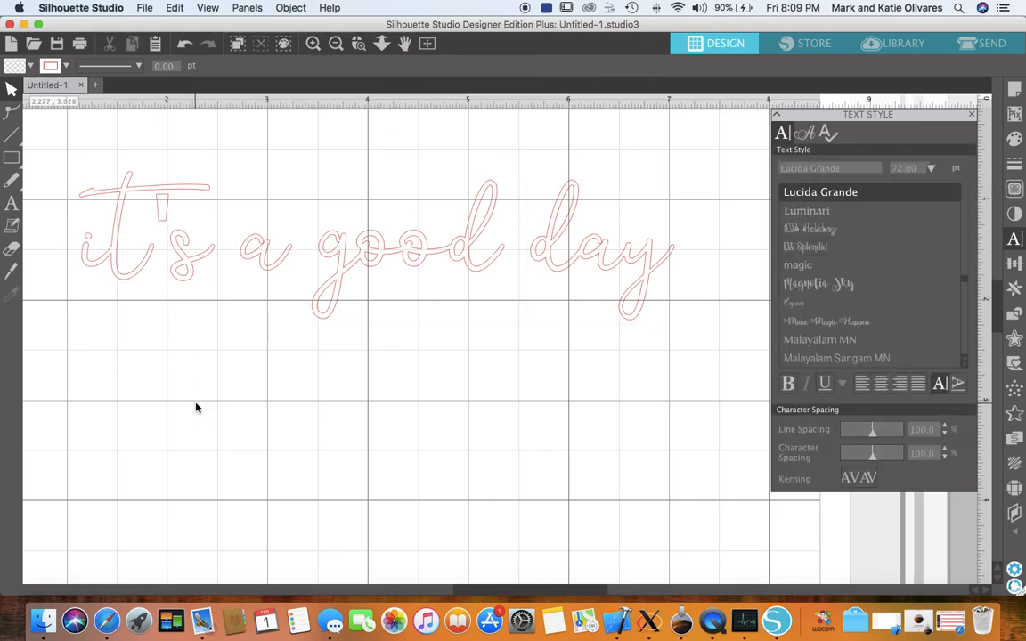
# Add a new text object reading "what goes around comes around" below the welded script text
pyautogui.click(12, 205)
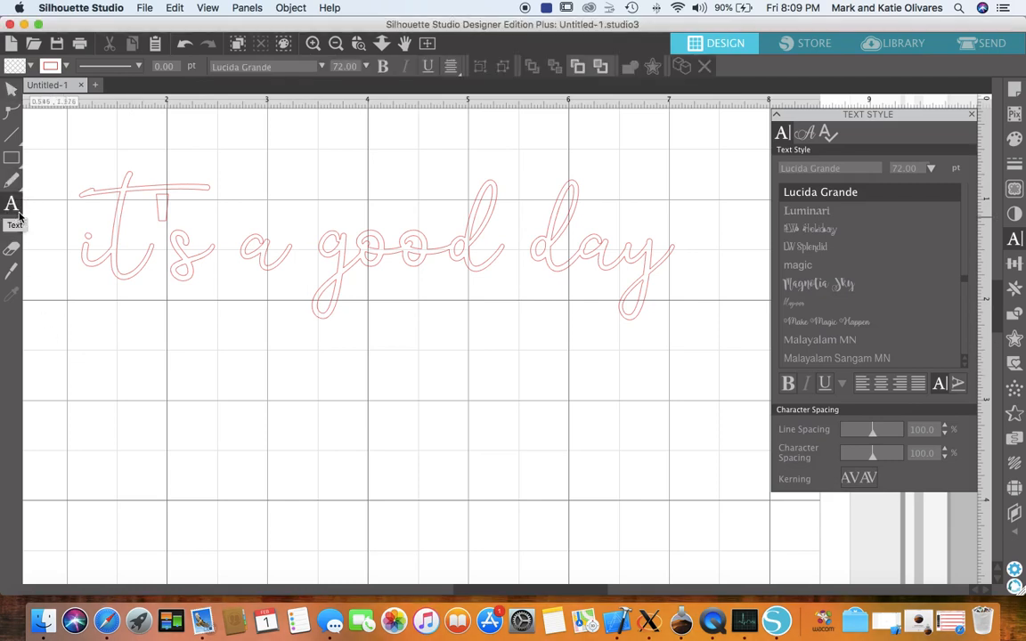
pyautogui.click(136, 454)
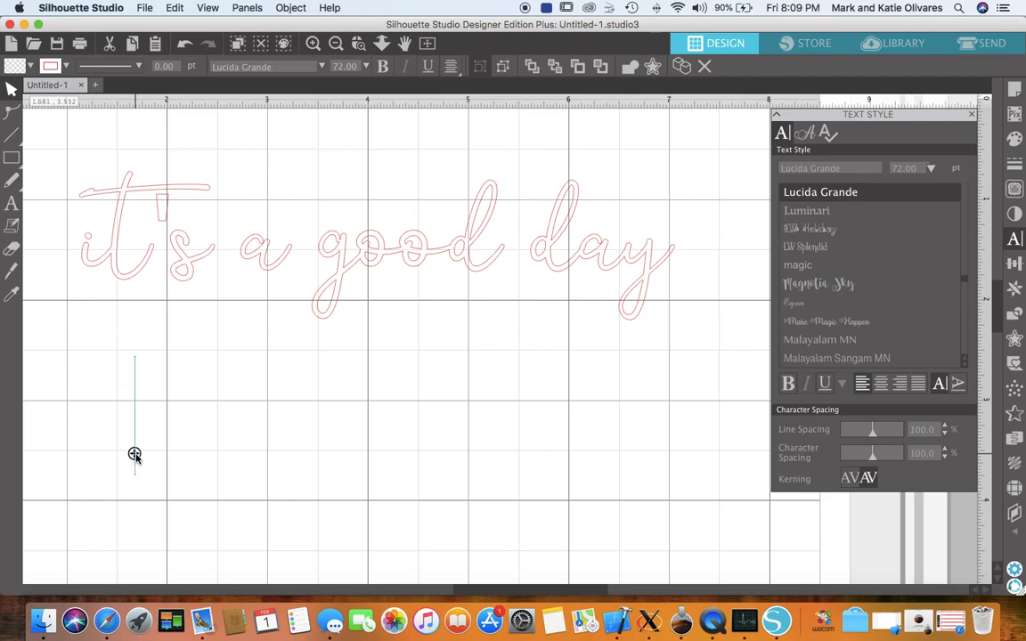
pyautogui.write('what come')
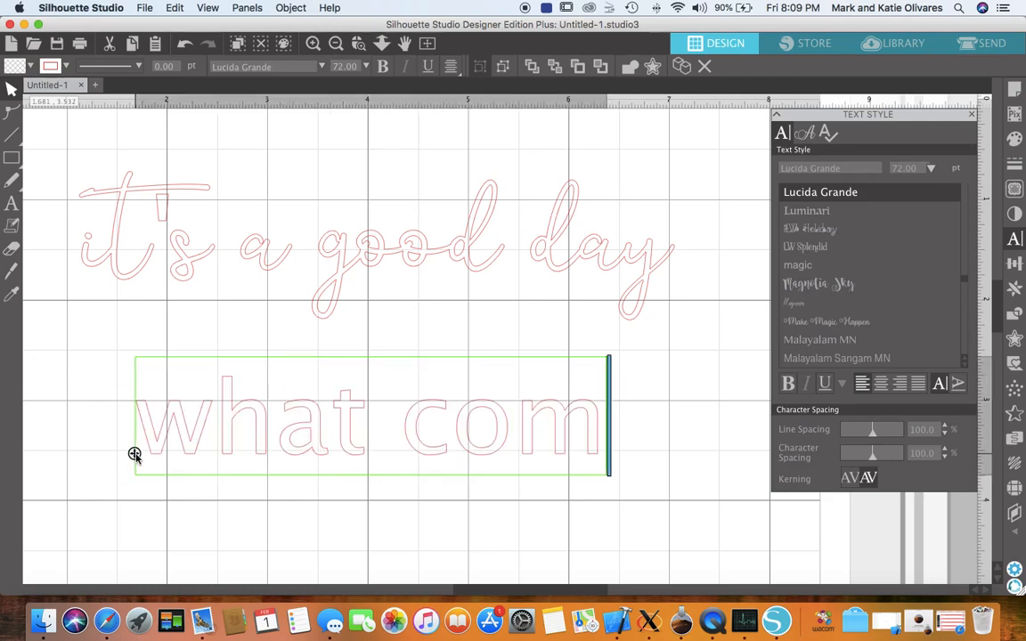
pyautogui.press('BackSpace')
pyautogui.press('BackSpace')
pyautogui.press('BackSpace')
pyautogui.press('BackSpace')
pyautogui.write('goes')
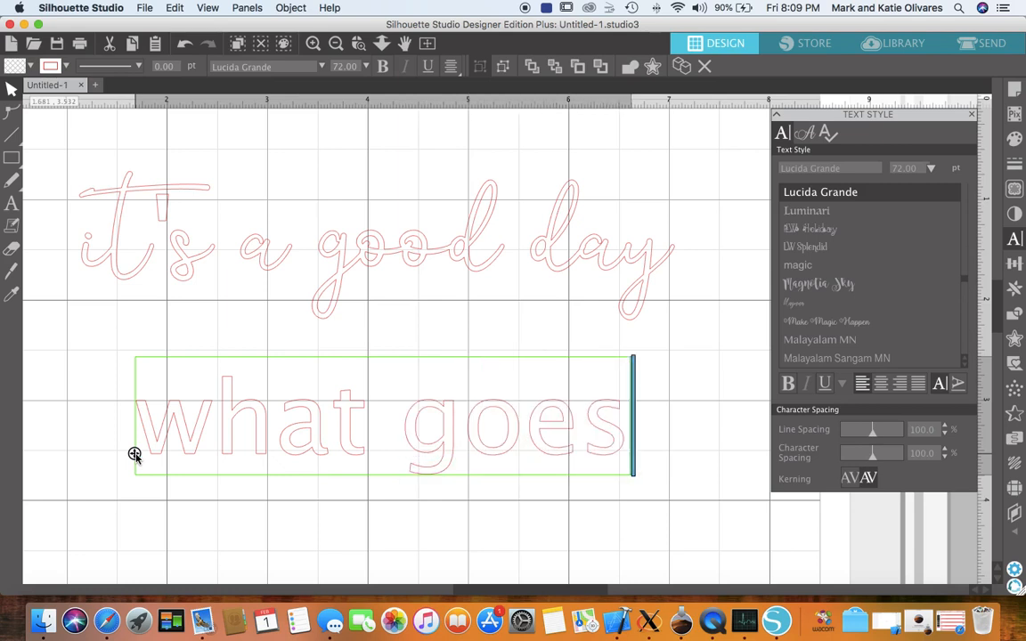
pyautogui.write(' aro')
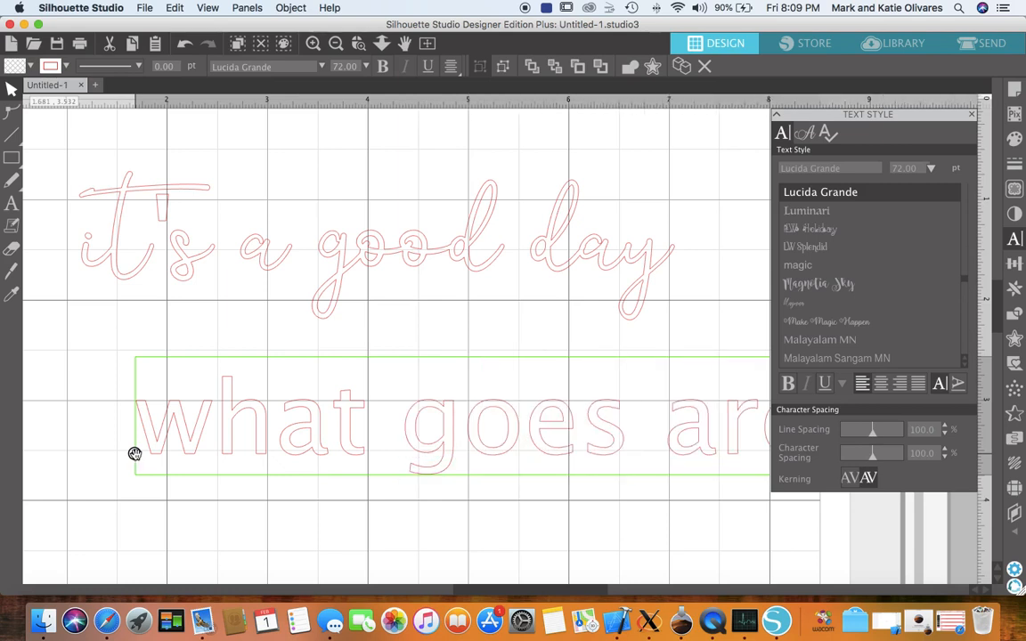
pyautogui.press('Return')
pyautogui.write('comes around')
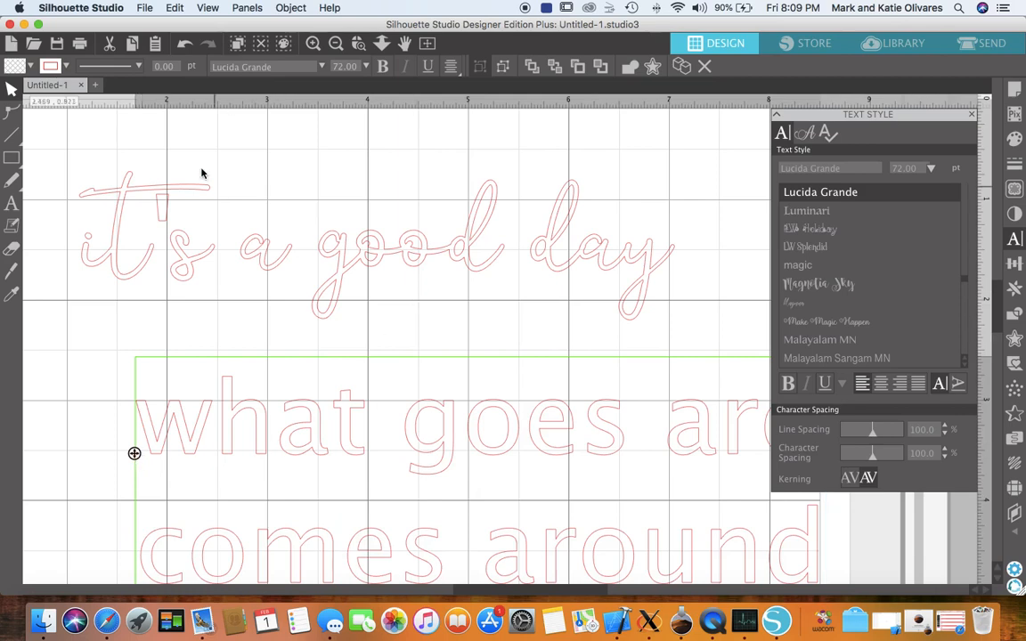
# Reposition the new text and widen its text box until the whole phrase fits on a single line
pyautogui.click(337, 46)
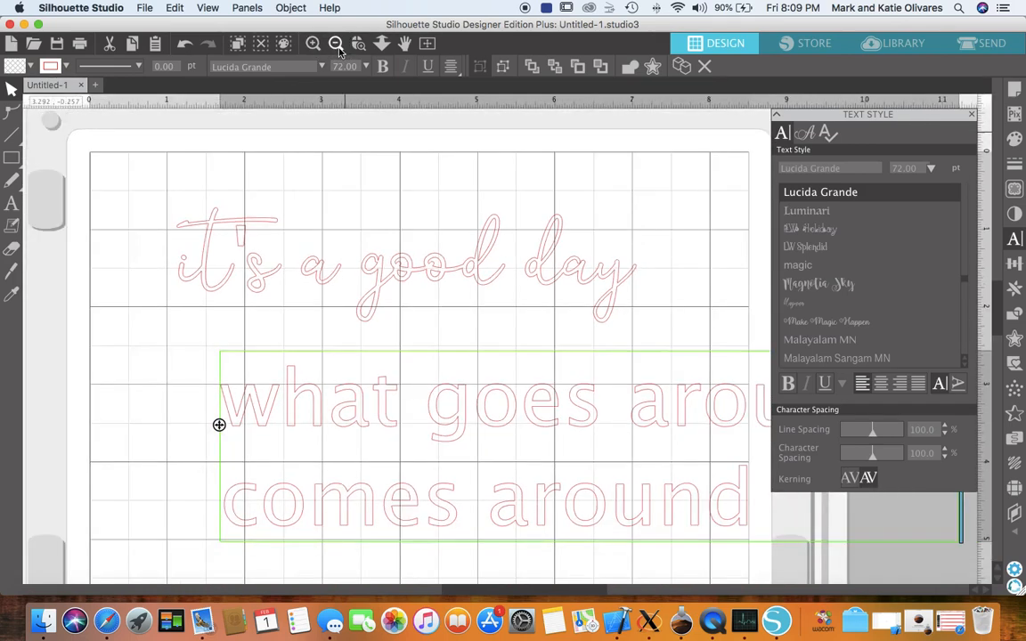
pyautogui.click(337, 46)
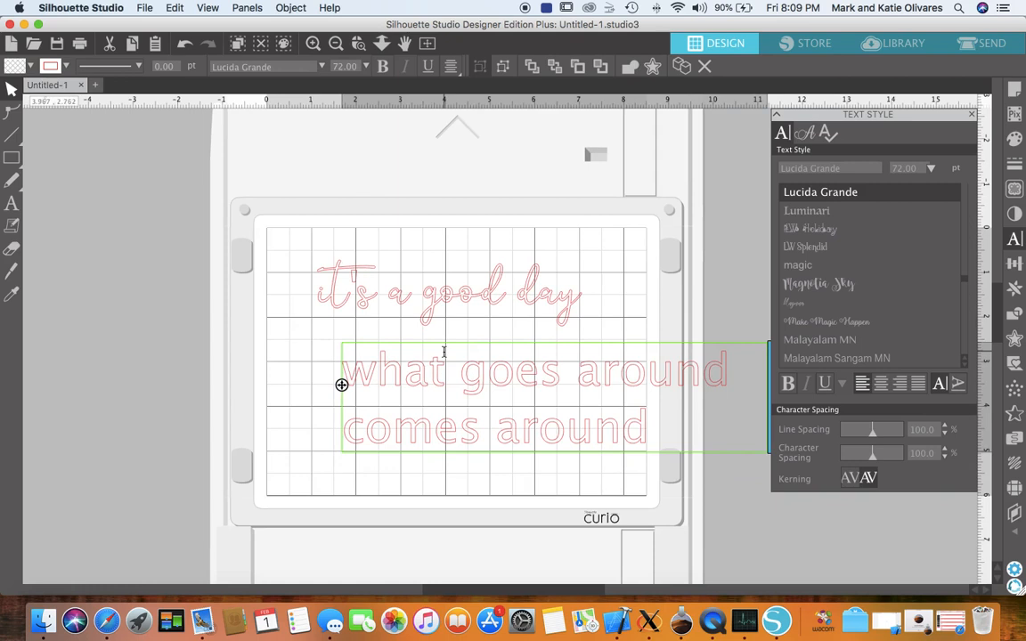
pyautogui.moveTo(342, 385); pyautogui.dragTo(215, 373)
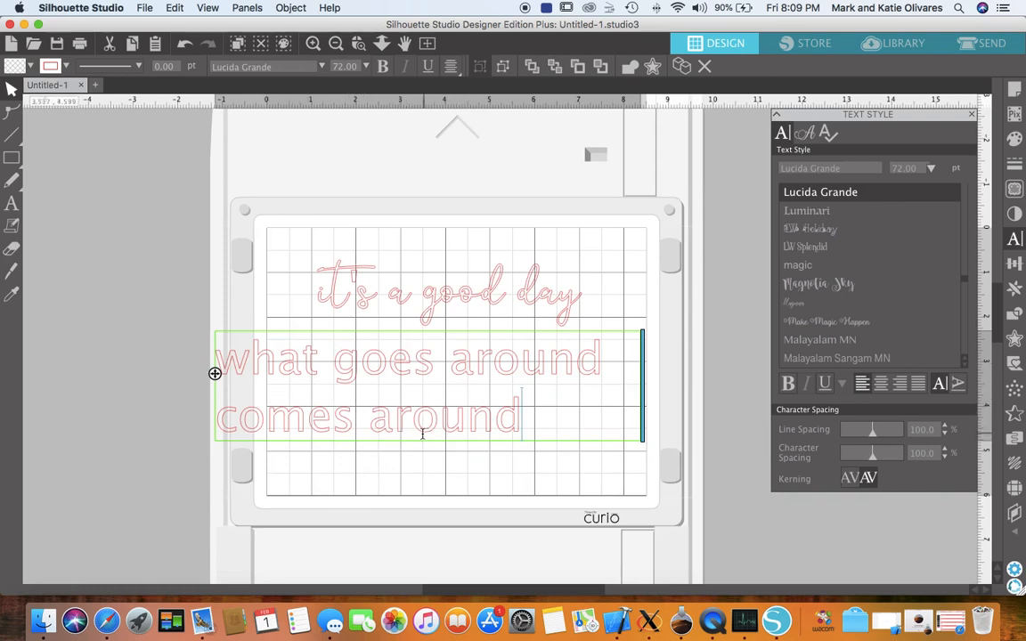
pyautogui.moveTo(643, 390); pyautogui.dragTo(811, 390)
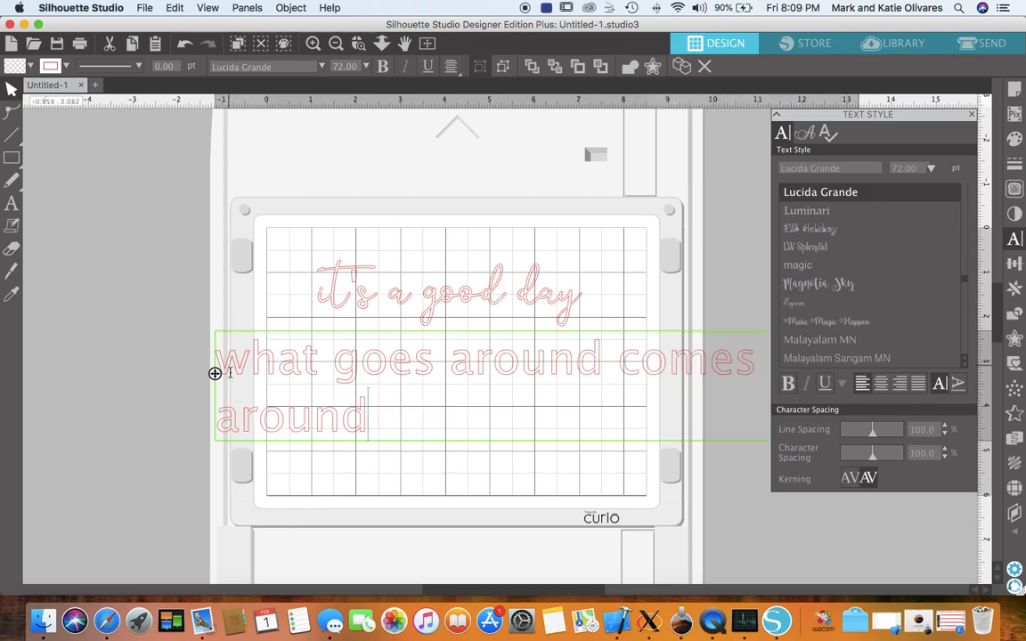
pyautogui.moveTo(214, 373); pyautogui.dragTo(71, 372)
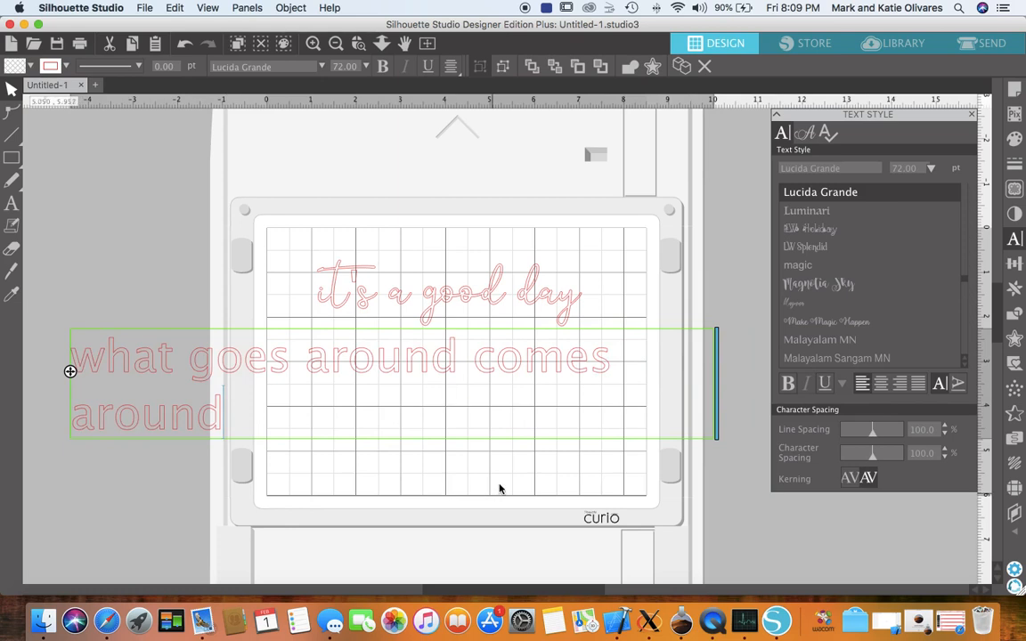
pyautogui.moveTo(717, 396); pyautogui.dragTo(783, 392)
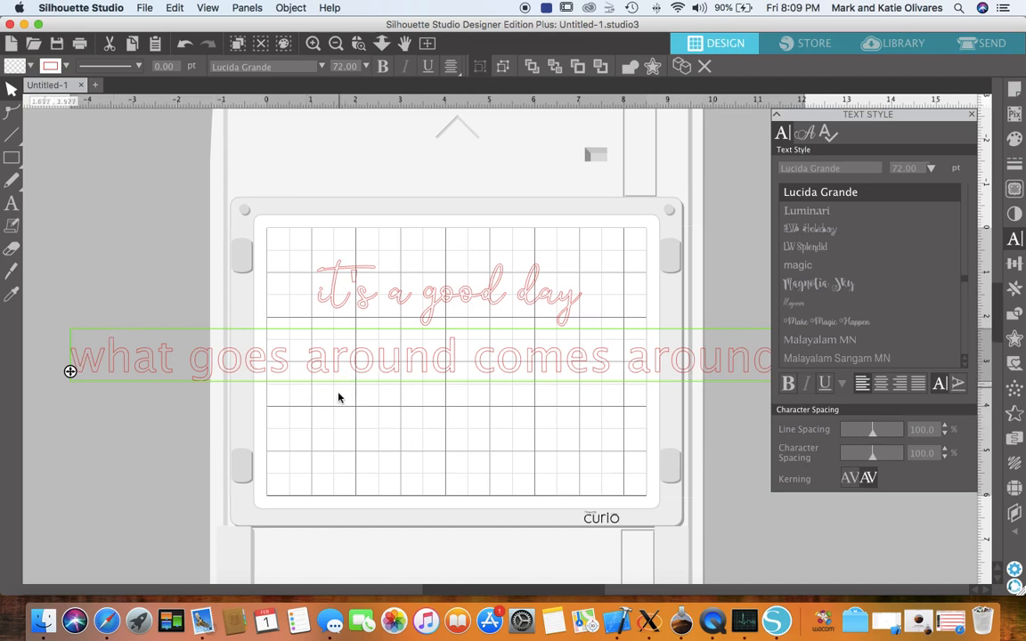
pyautogui.click(311, 446)
# Draw a circle about 4 in wide below the single-line text, overlapping the lower edge of the grid
pyautogui.click(12, 158)
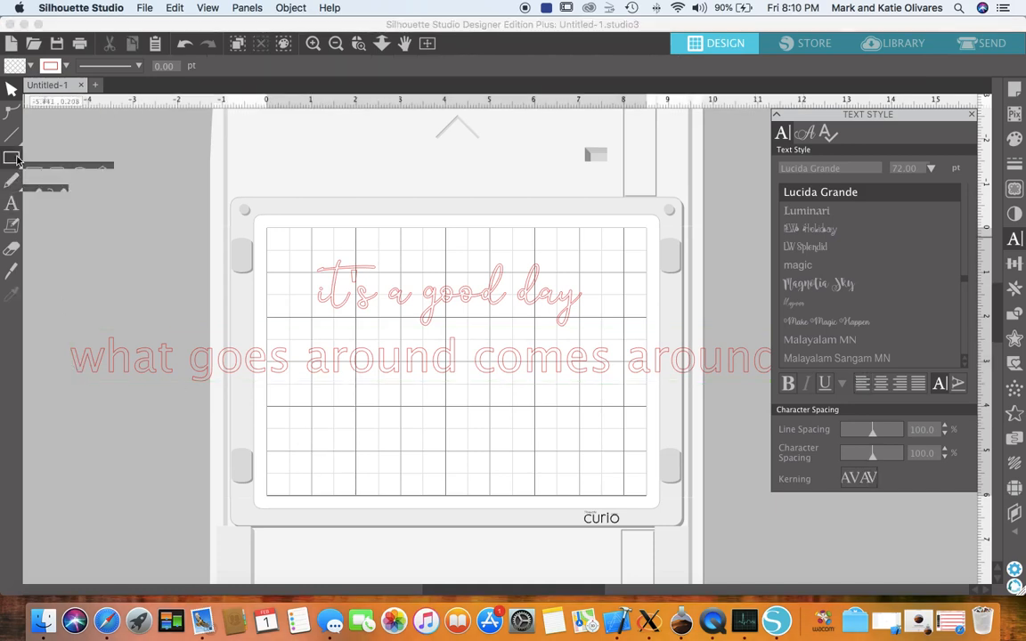
pyautogui.click(61, 151)
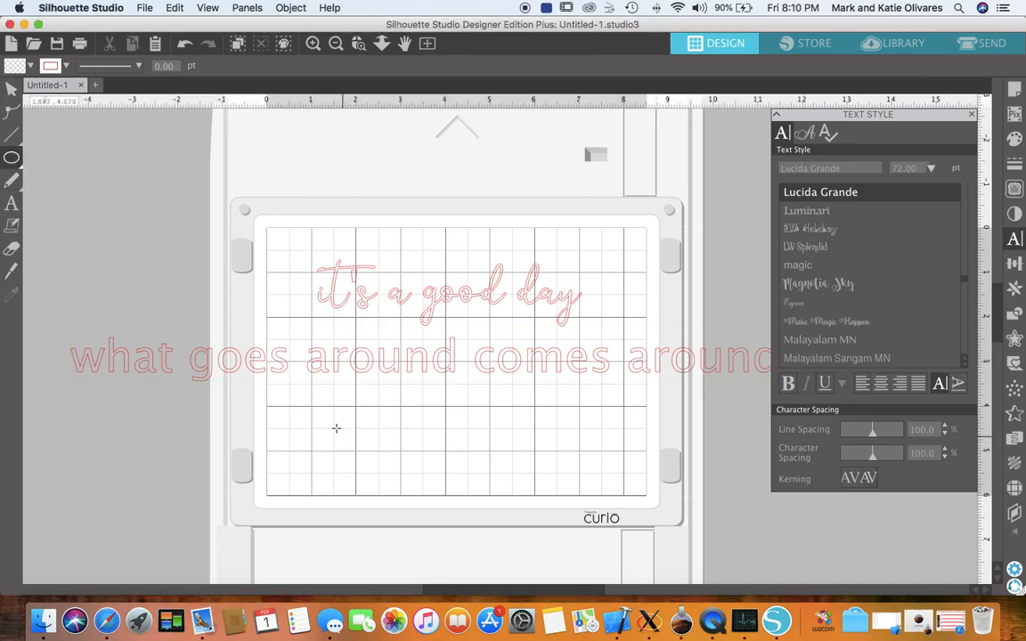
pyautogui.moveTo(318, 404)
pyautogui.mouseDown()
pyautogui.moveTo(350, 463)
pyautogui.moveTo(411, 495)
pyautogui.moveTo(424, 448)
pyautogui.moveTo(451, 448)
pyautogui.moveTo(476, 556)
pyautogui.moveTo(501, 573)
pyautogui.mouseUp()
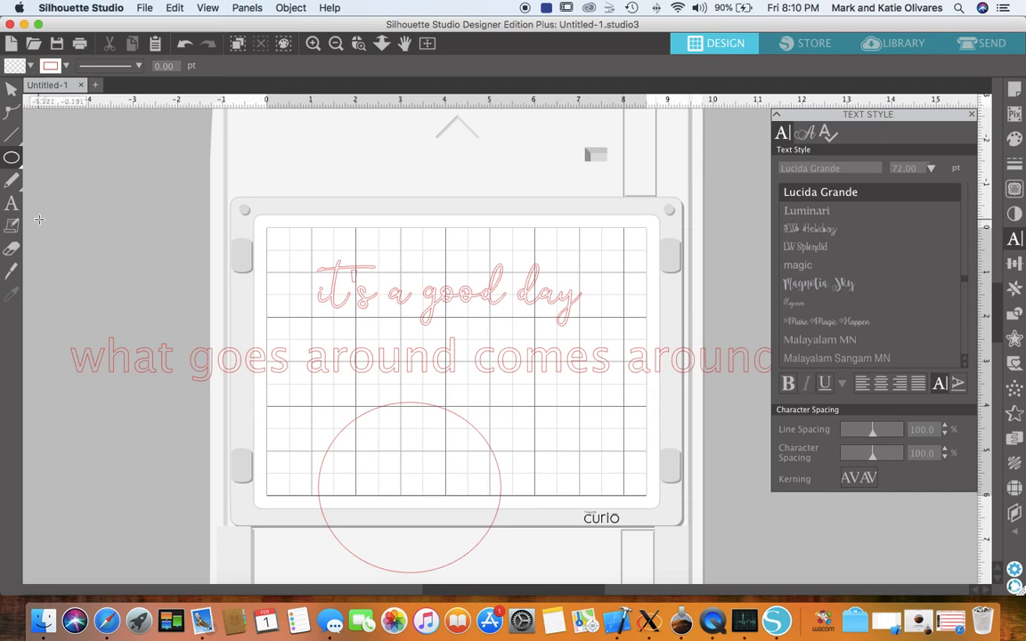
pyautogui.click(11, 90)
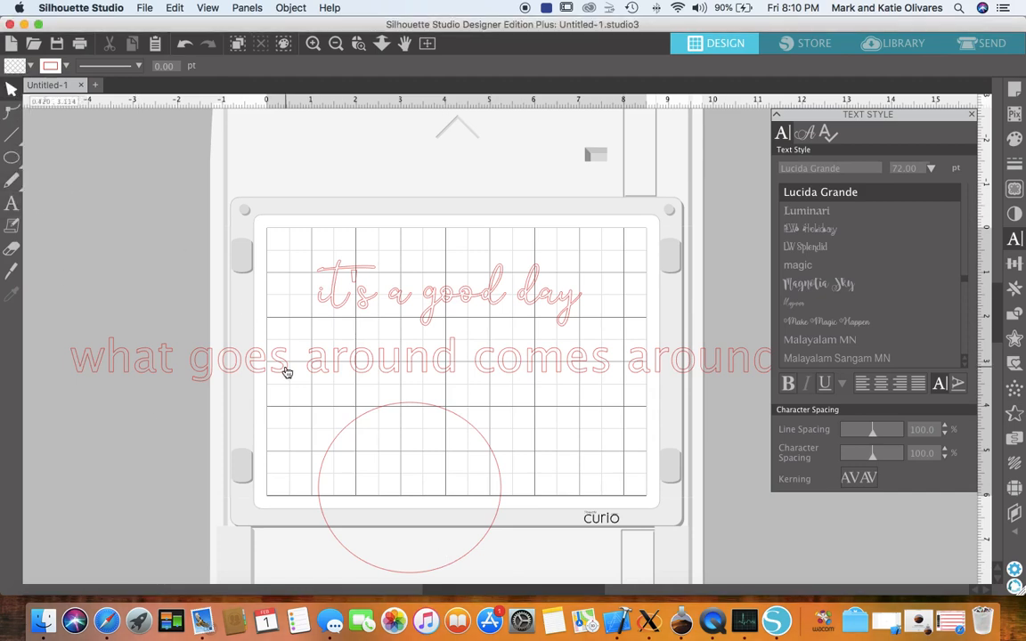
# Attach the "what goes around comes around" text to the circle's path and offset the letters outward from it
pyautogui.moveTo(286, 372)
pyautogui.mouseDown()
pyautogui.moveTo(294, 438)
pyautogui.moveTo(337, 484)
pyautogui.moveTo(284, 443)
pyautogui.moveTo(283, 375)
pyautogui.mouseUp()
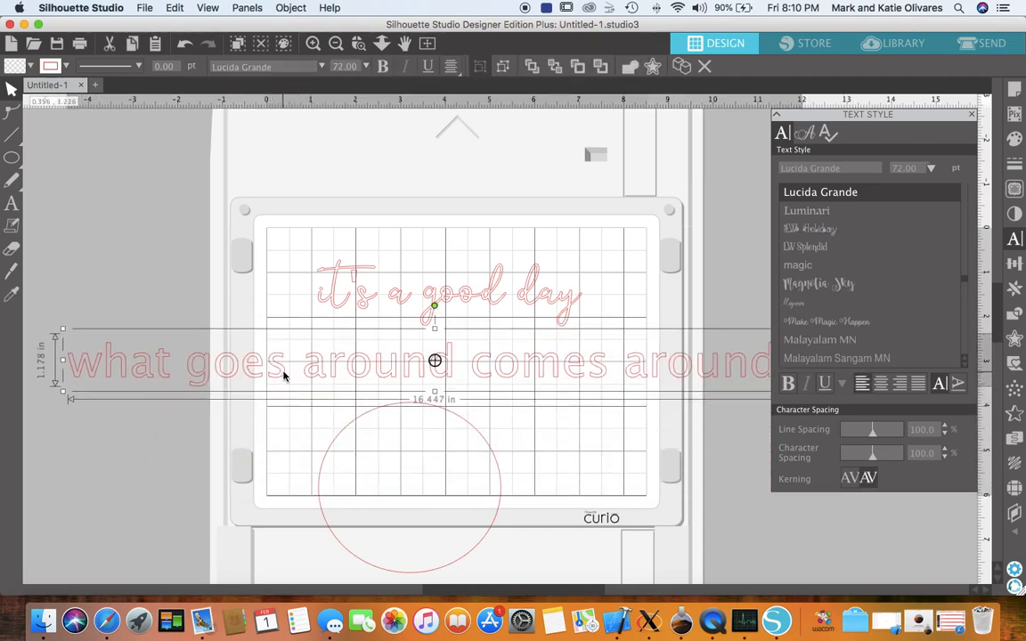
pyautogui.doubleClick(283, 376)
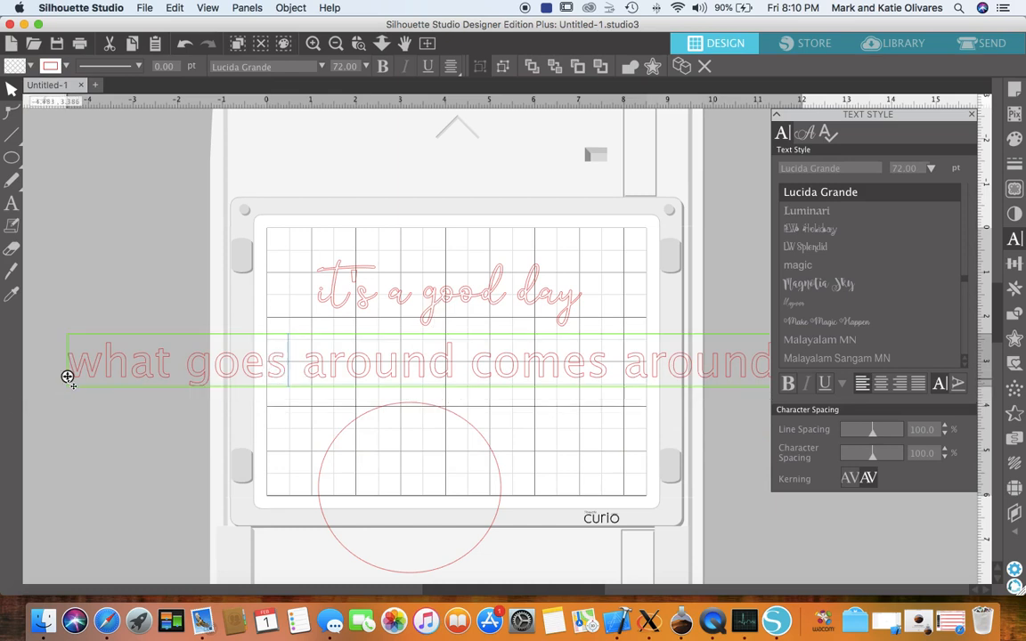
pyautogui.moveTo(68, 376); pyautogui.dragTo(322, 457)
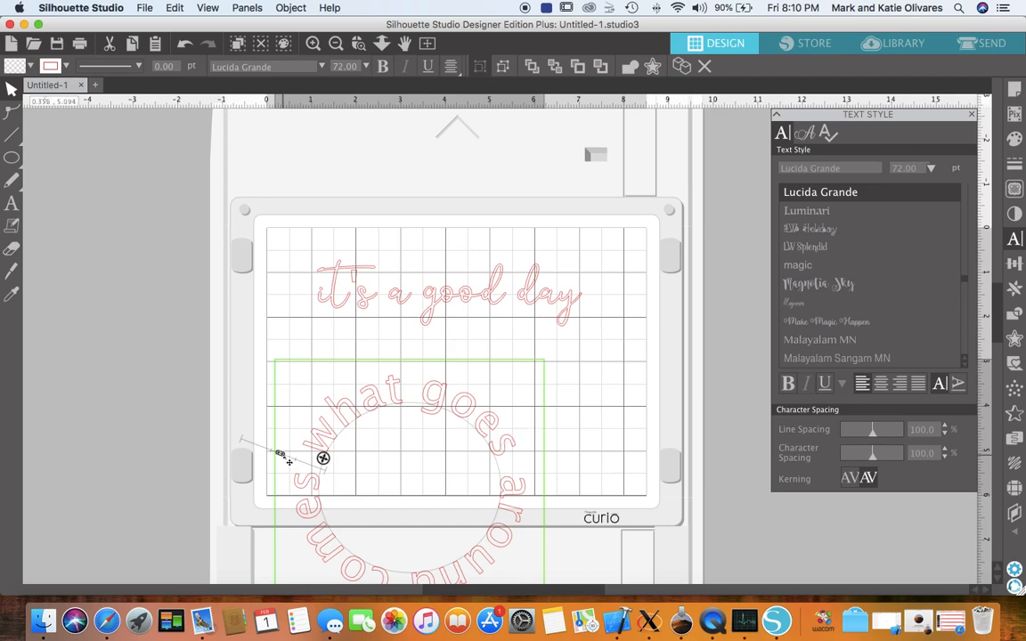
pyautogui.moveTo(282, 456); pyautogui.dragTo(259, 445)
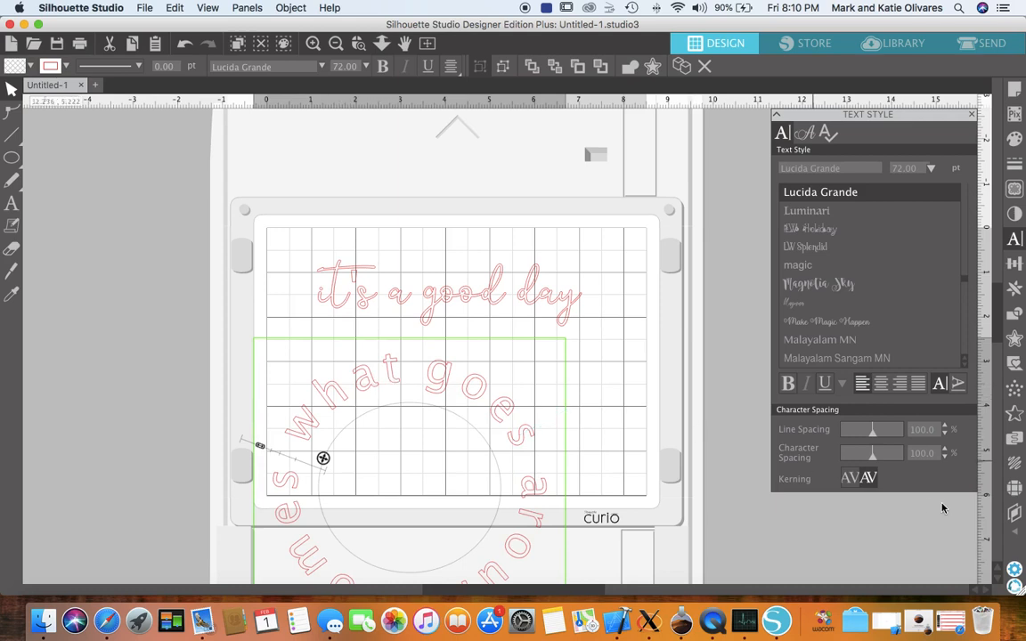
# Reduce the character spacing of the circular text to 80%
pyautogui.click(945, 458)
pyautogui.click(945, 458)
pyautogui.click(945, 458)
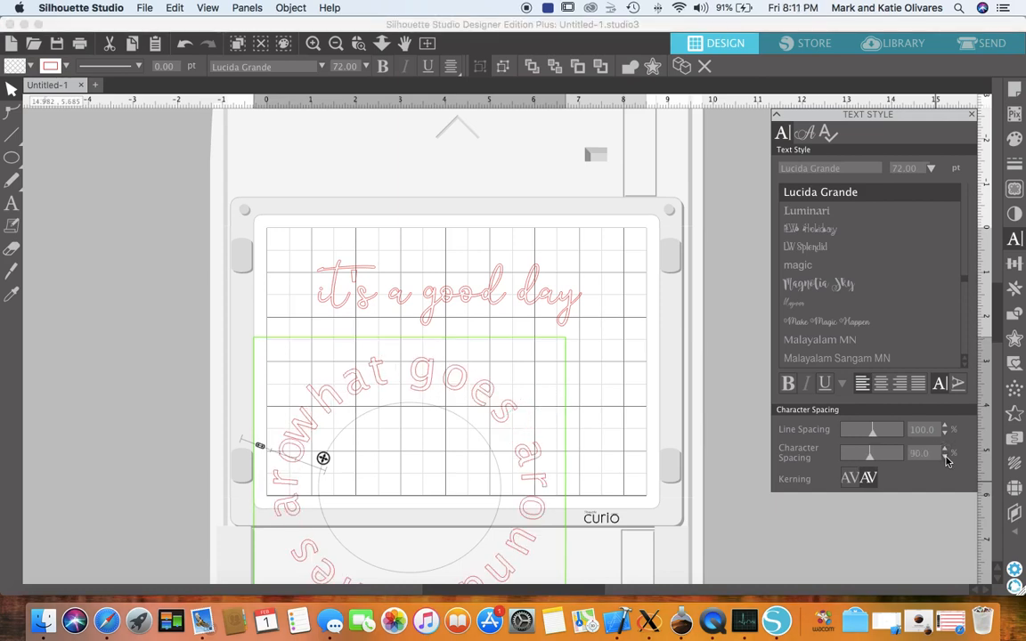
pyautogui.click(945, 458)
pyautogui.click(945, 458)
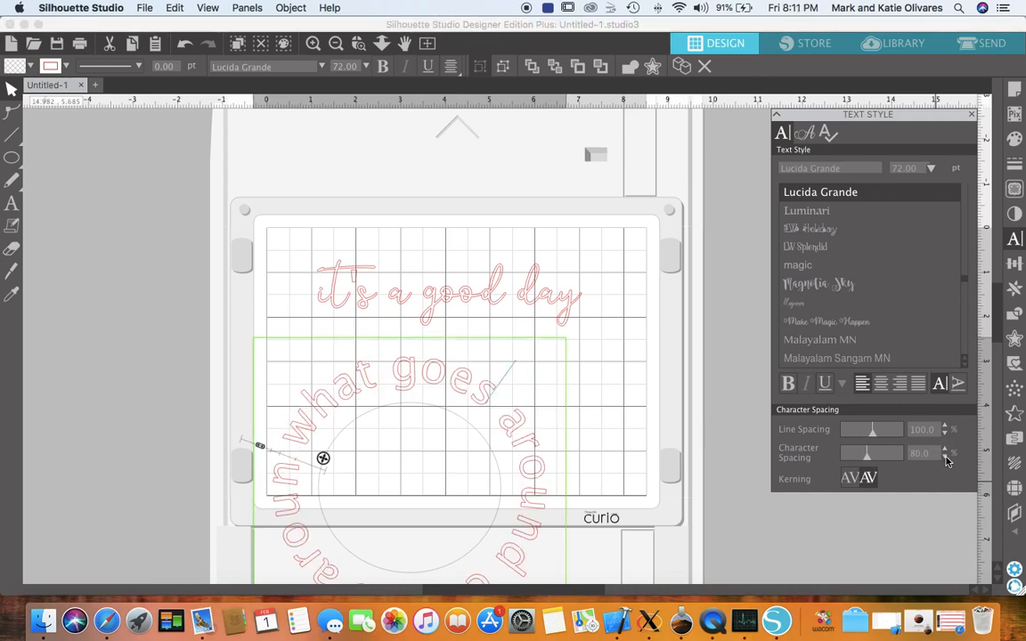
# Tighten the circular text's character spacing below 80% and fine-tune it until the phrase wraps evenly around the circle
pyautogui.click(945, 458)
pyautogui.click(945, 458)
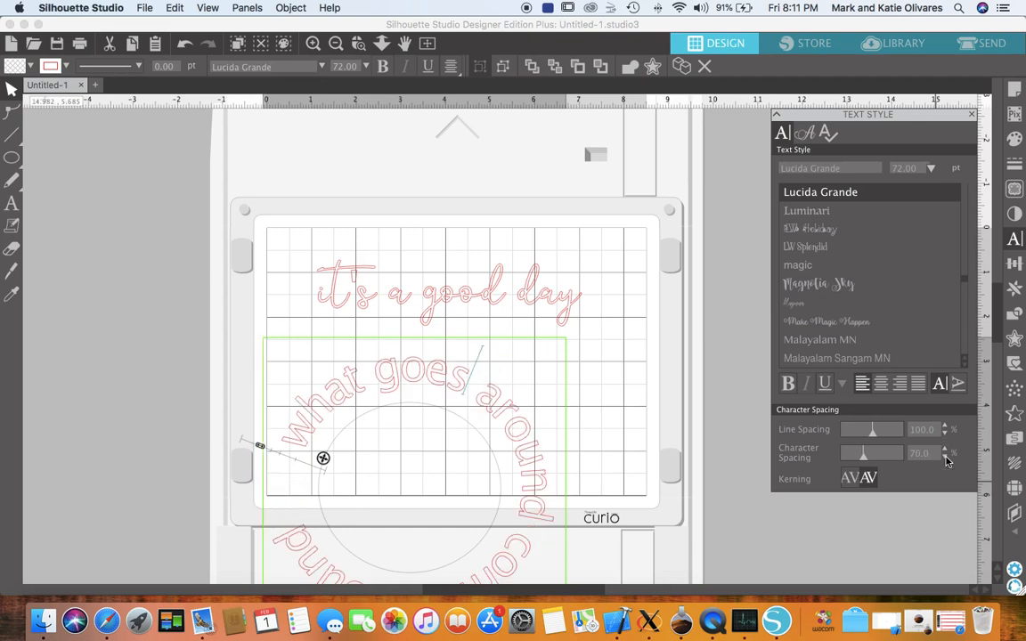
pyautogui.click(946, 450)
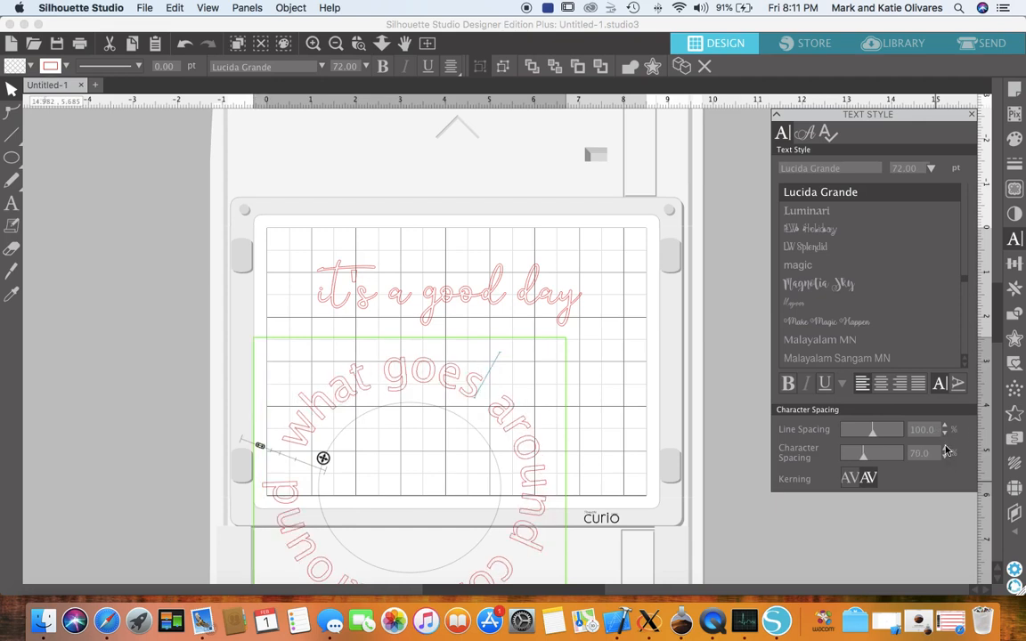
pyautogui.click(621, 450)
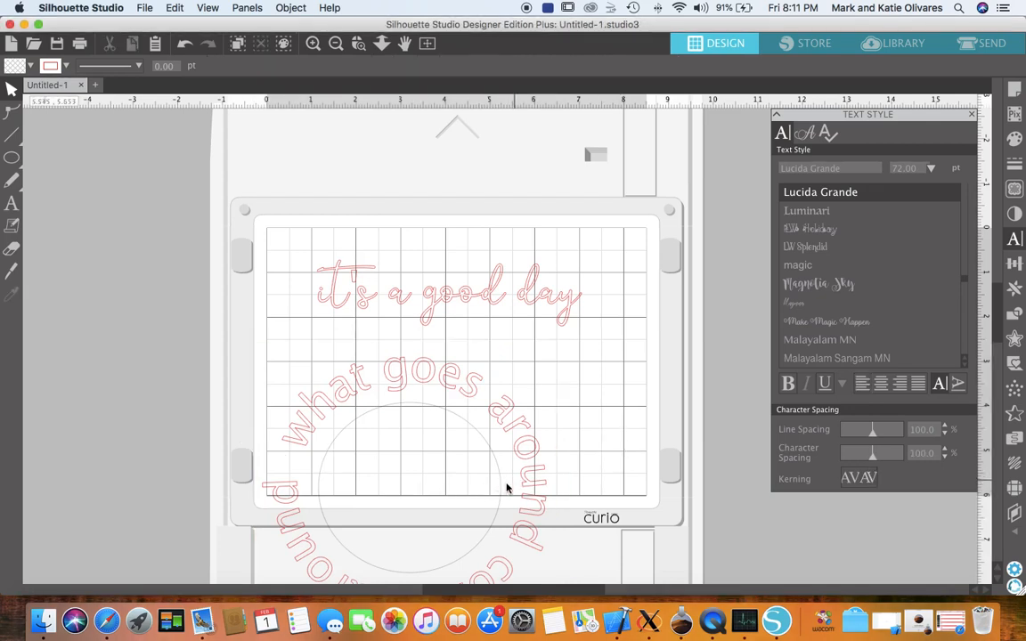
# Move the circle and its attached text slightly up and to the left on the mat
pyautogui.scroll(-5, 505, 488)
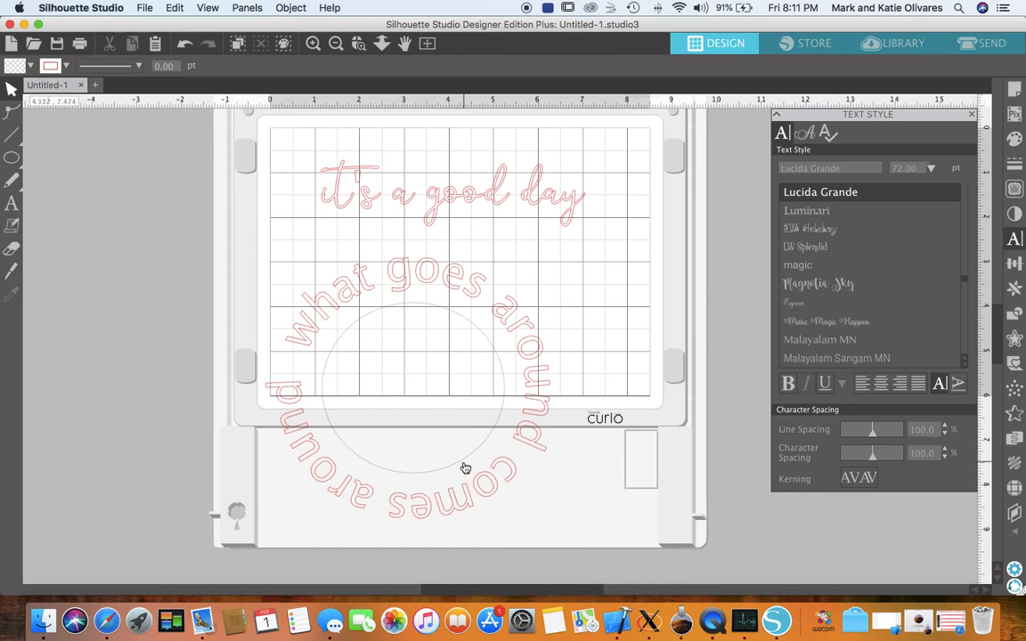
pyautogui.moveTo(461, 463)
pyautogui.mouseDown()
pyautogui.moveTo(424, 484)
pyautogui.moveTo(401, 467)
pyautogui.moveTo(457, 441)
pyautogui.moveTo(455, 453)
pyautogui.mouseUp()
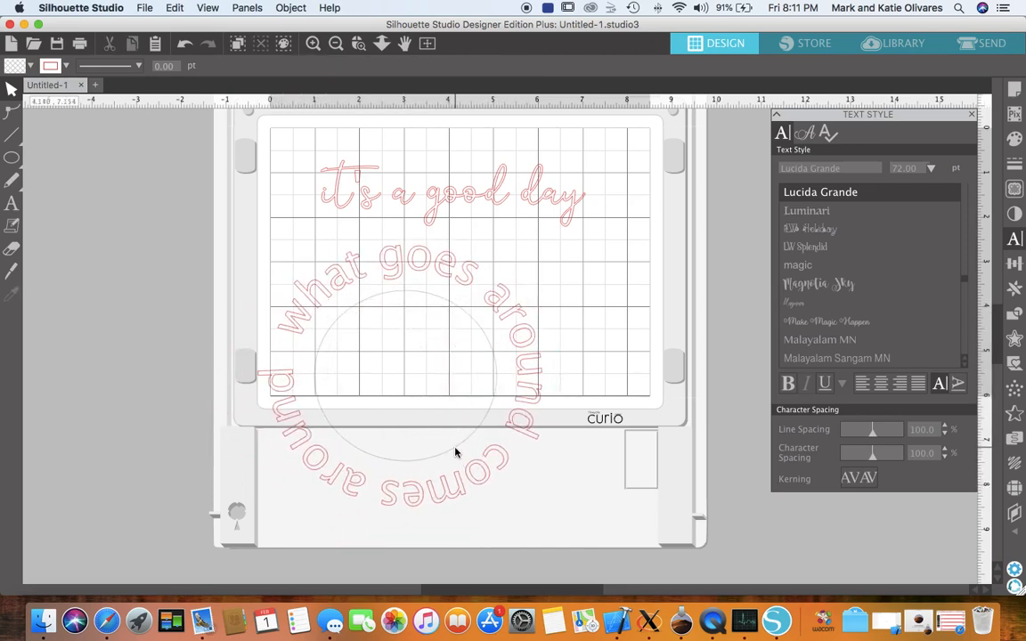
pyautogui.click(456, 452)
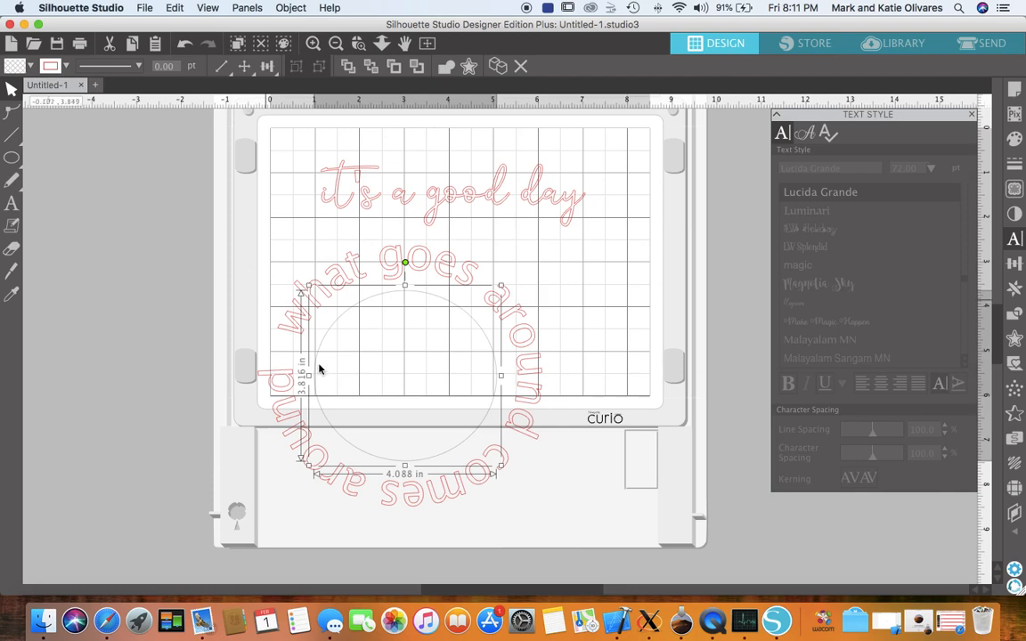
# Weld the circle and its attached text, and delete the inner circle so only the ring of letters remains
pyautogui.moveTo(239, 262); pyautogui.dragTo(565, 499)
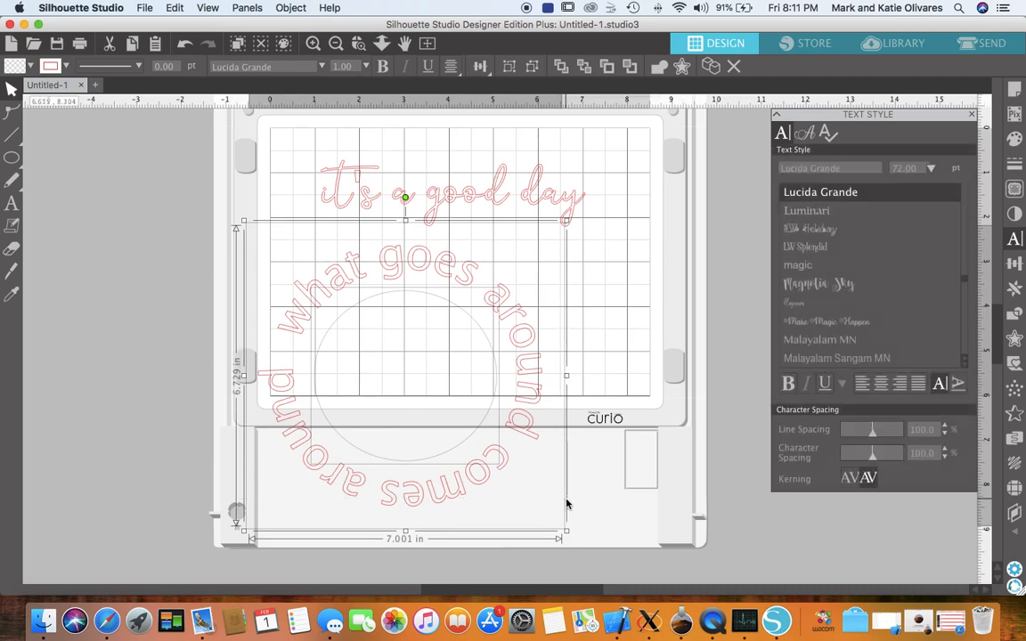
pyautogui.rightClick(455, 488)
pyautogui.scroll(-5, 523, 510)
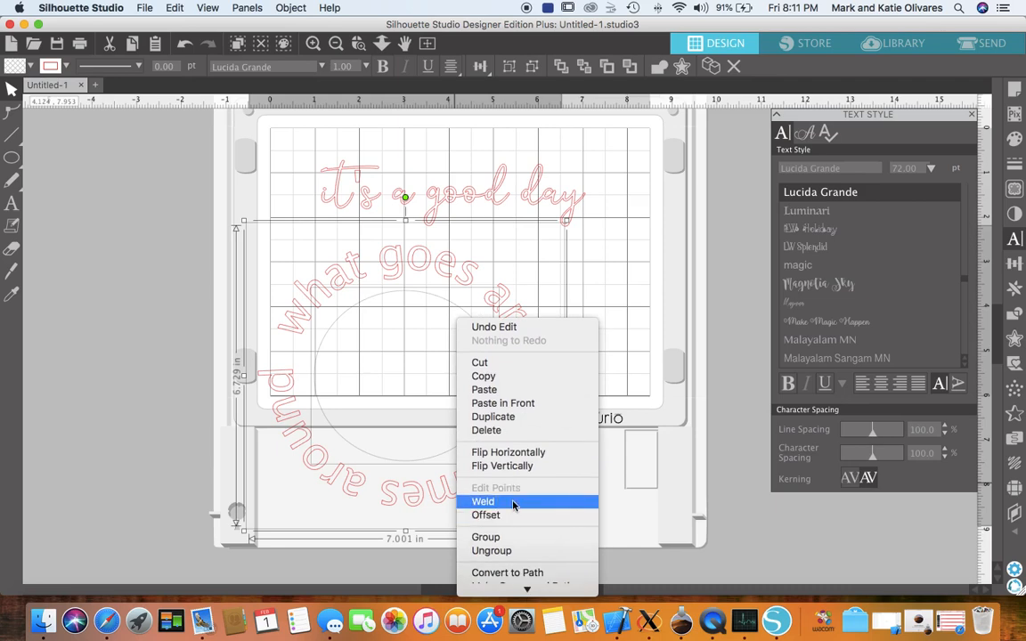
pyautogui.click(513, 502)
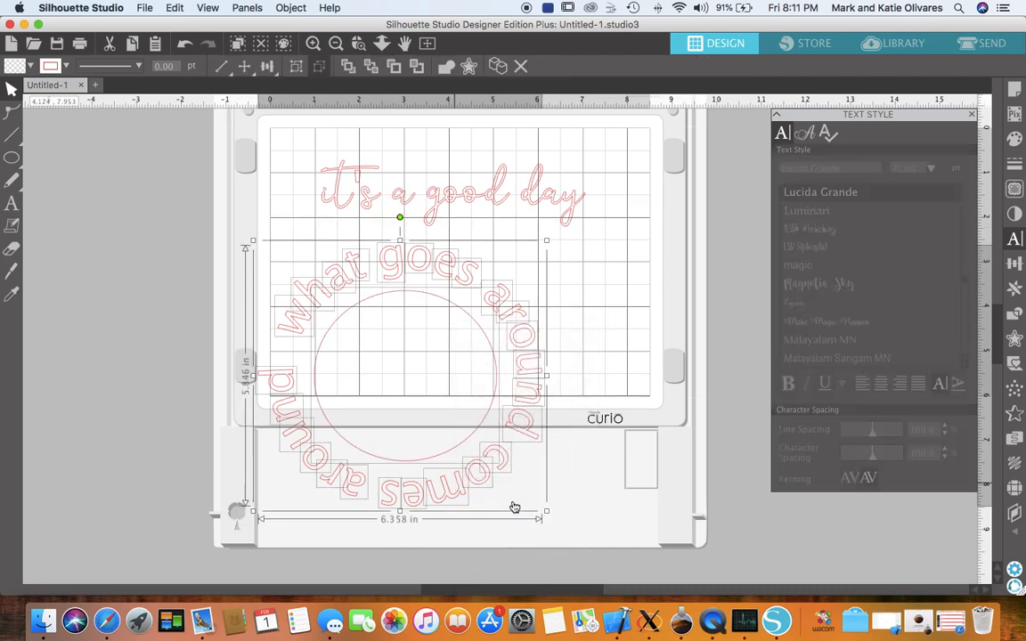
pyautogui.click(580, 485)
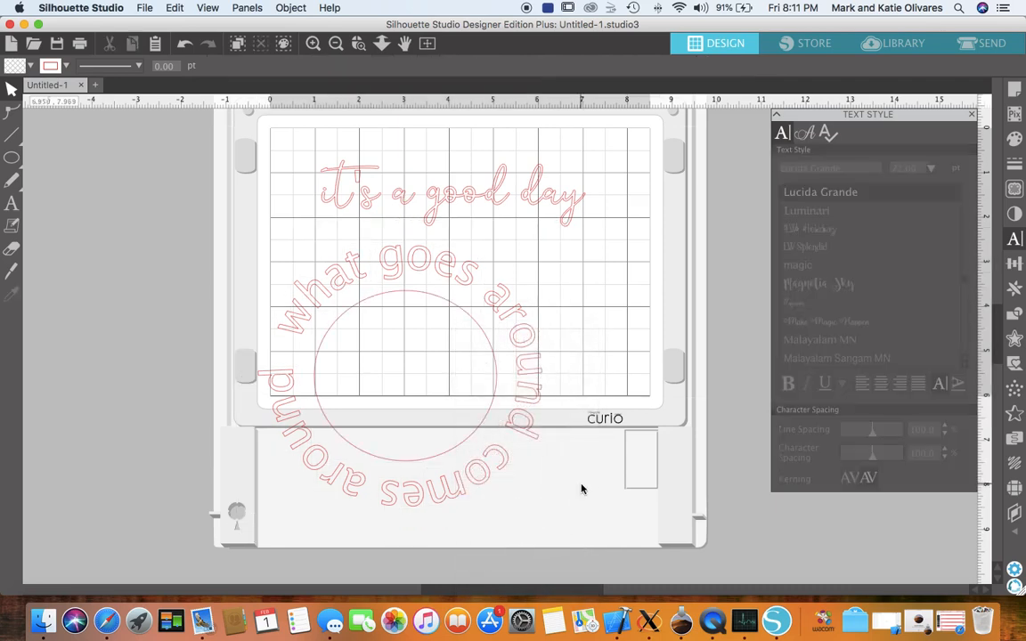
pyautogui.click(403, 465)
pyautogui.press('Delete')
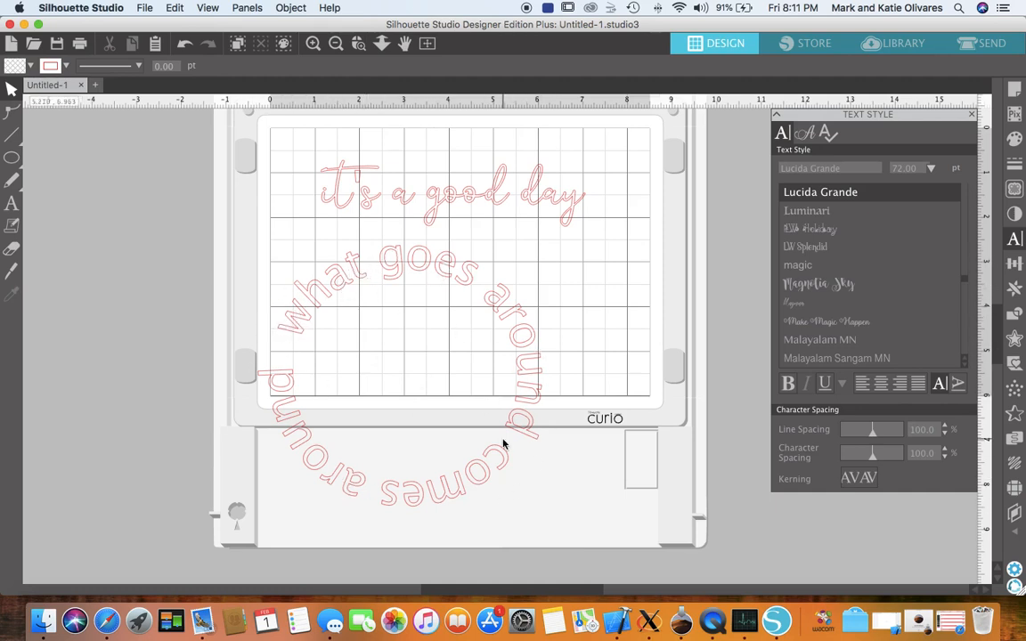
# Group the letters of the circular phrase and scale the group down to about 2.7 in wide
pyautogui.moveTo(231, 238); pyautogui.dragTo(548, 570)
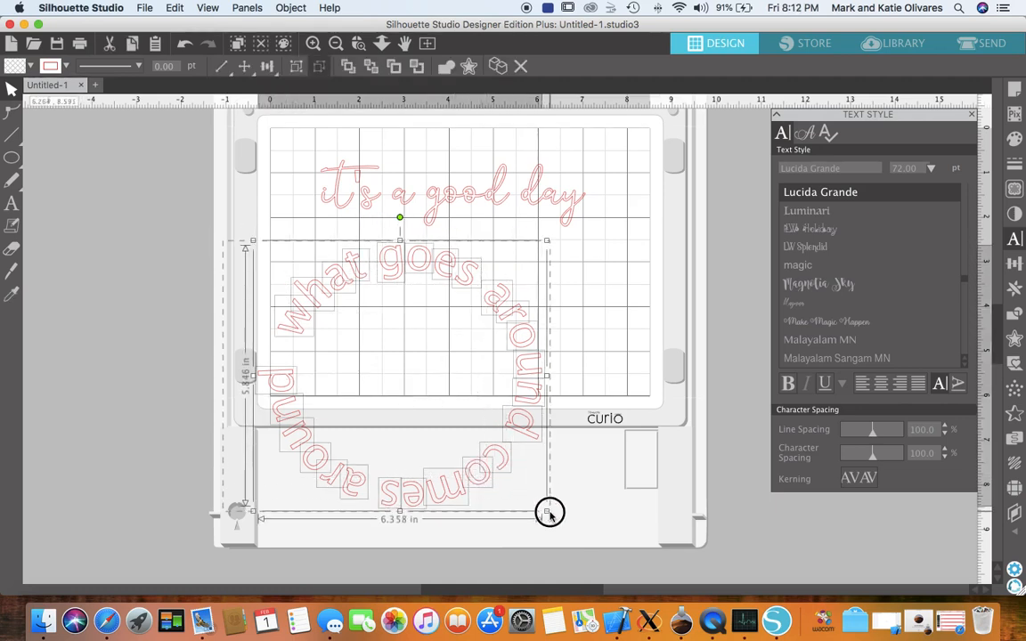
pyautogui.rightClick(500, 450)
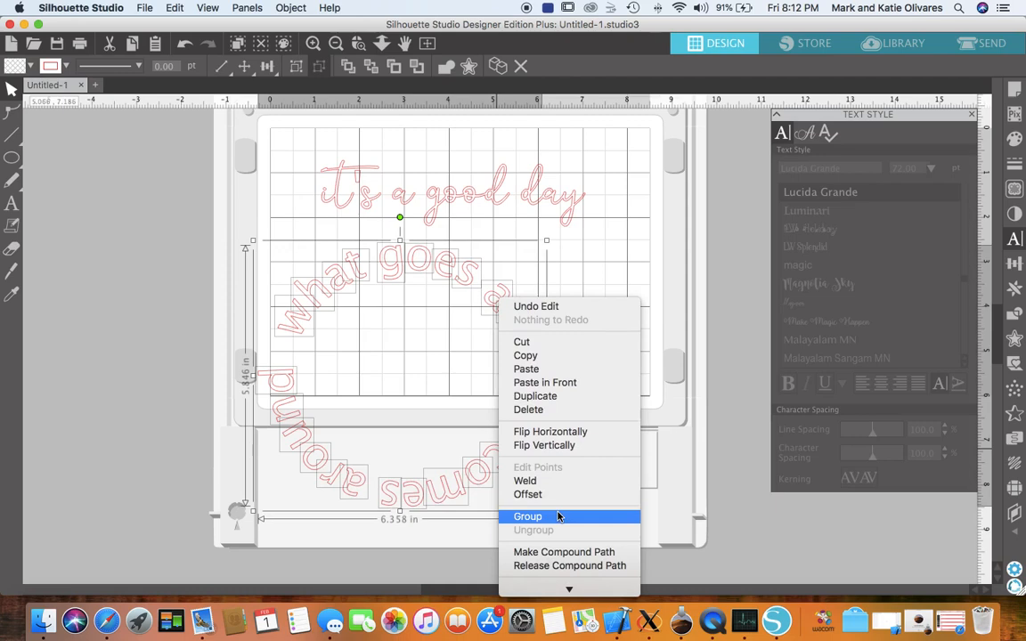
pyautogui.click(554, 518)
pyautogui.click(630, 314)
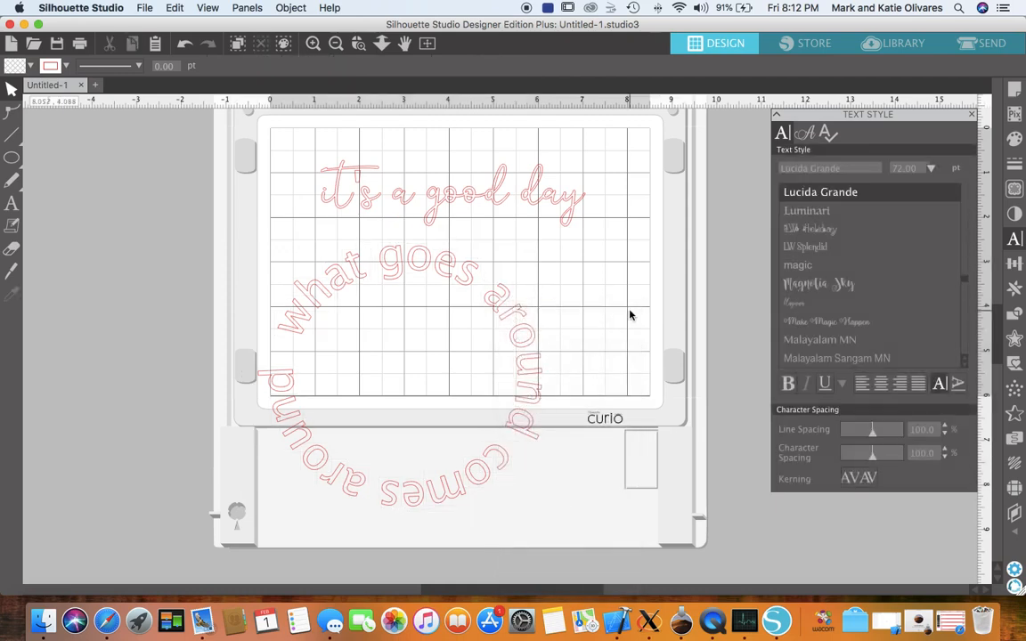
pyautogui.click(439, 428)
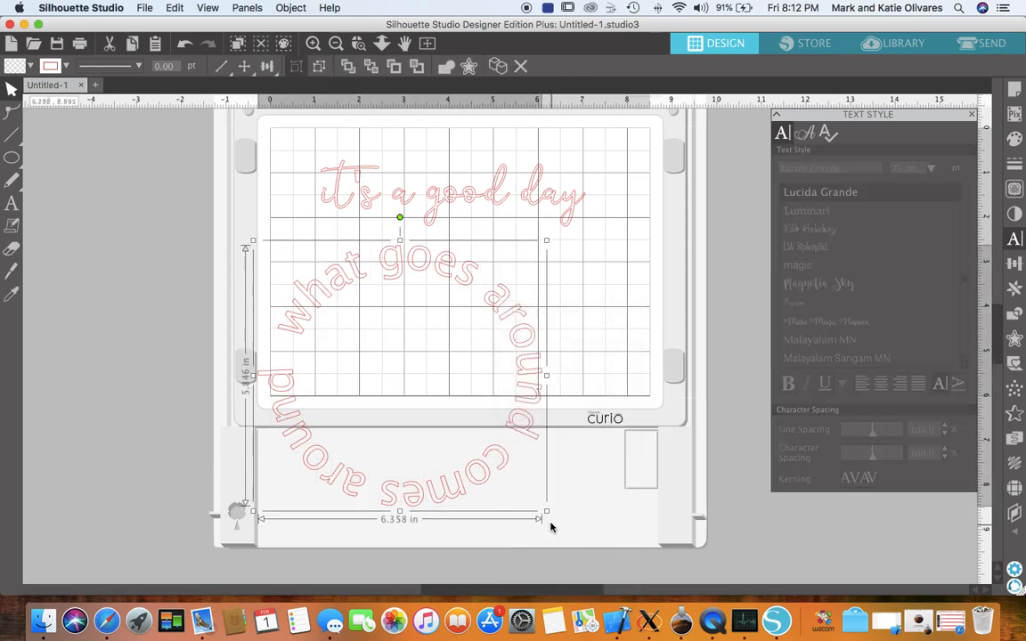
pyautogui.moveTo(546, 513); pyautogui.dragTo(374, 343)
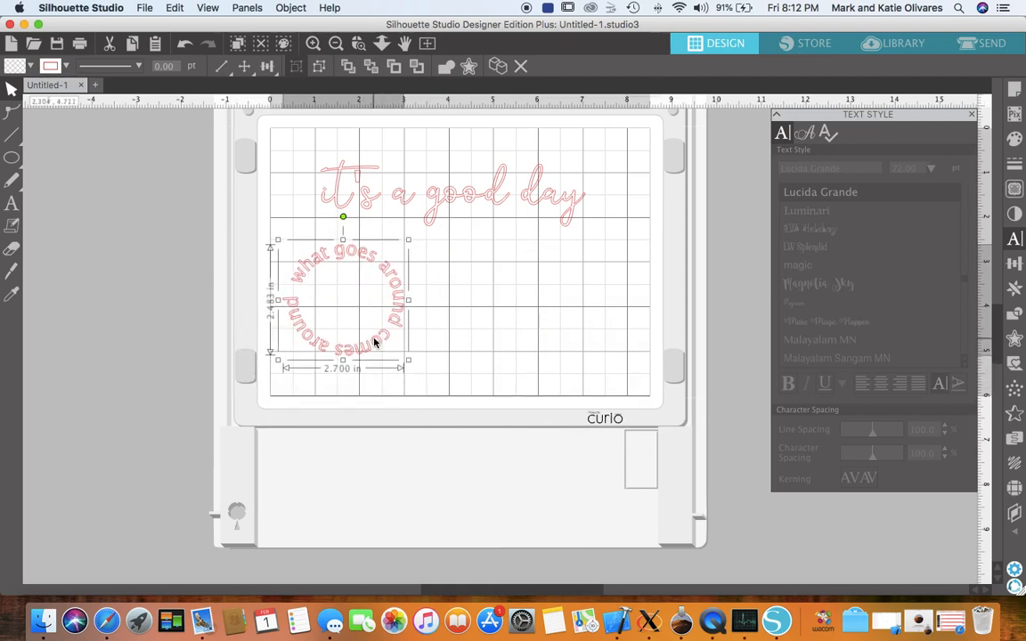
# Align all the separate pieces of "it's a good day" vertically, by their bottom edges and by their centers
pyautogui.moveTo(446, 195); pyautogui.dragTo(600, 229)
pyautogui.click(348, 178)
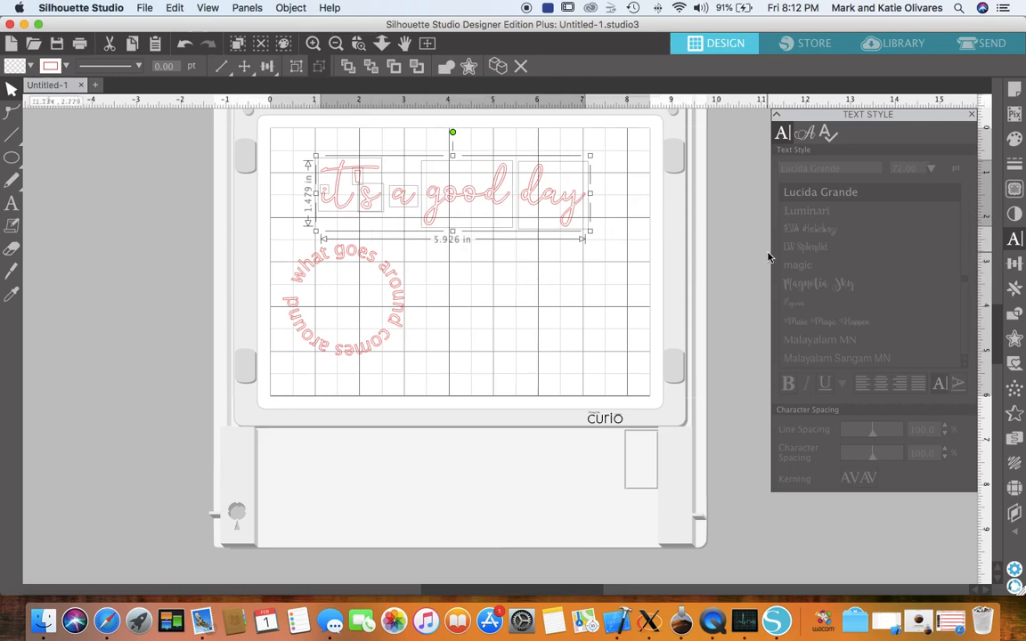
pyautogui.click(1014, 263)
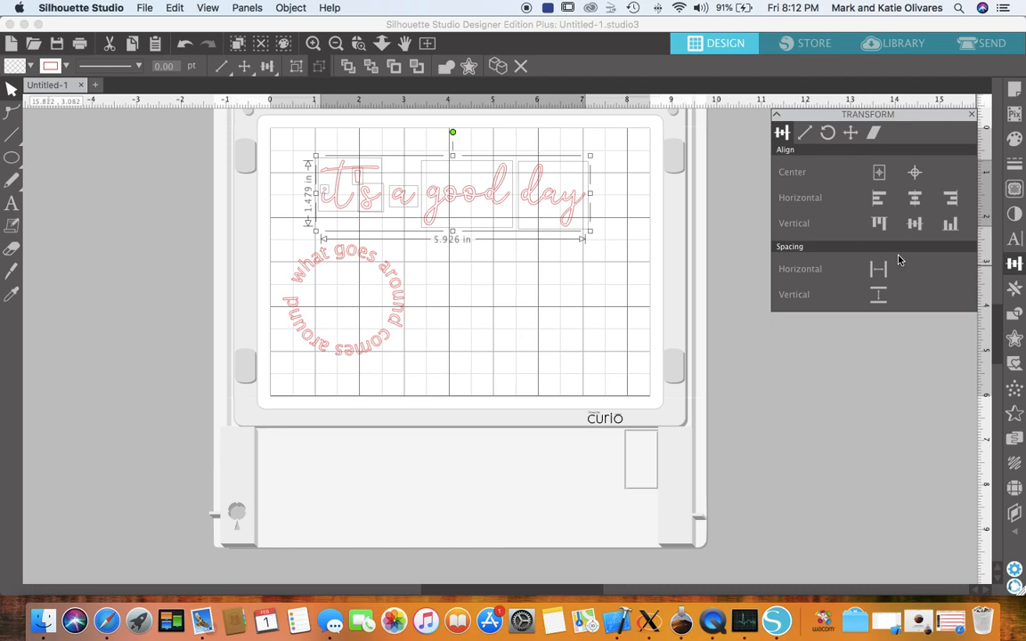
pyautogui.click(949, 225)
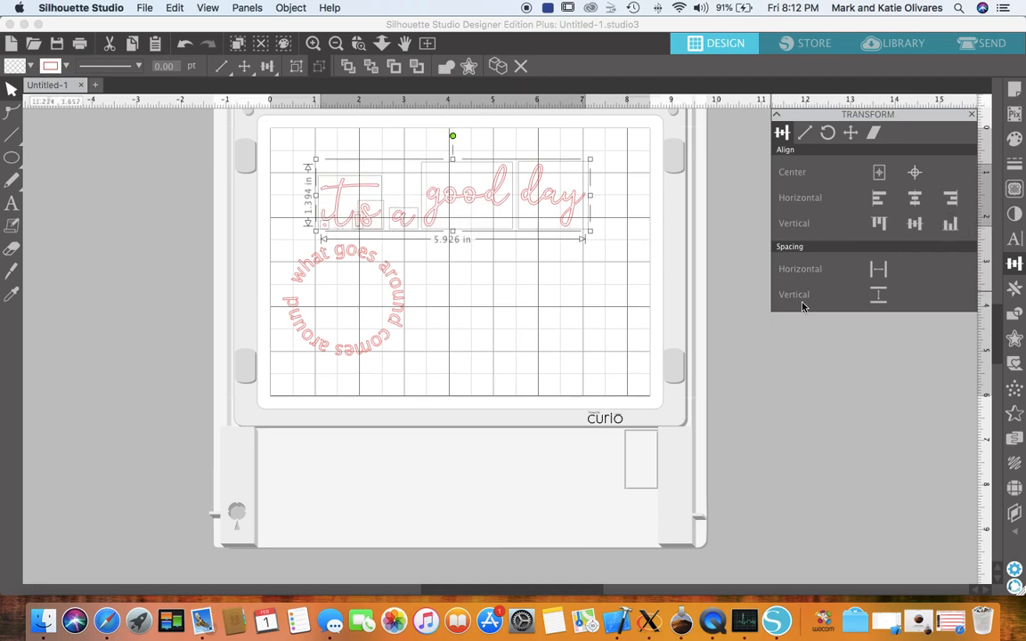
pyautogui.click(917, 227)
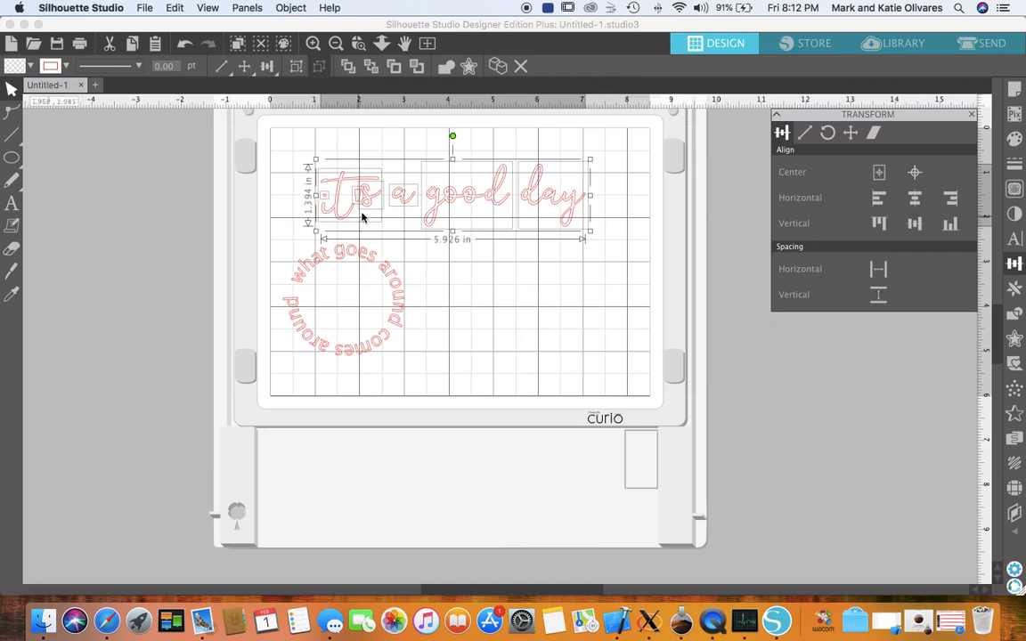
pyautogui.click(255, 216)
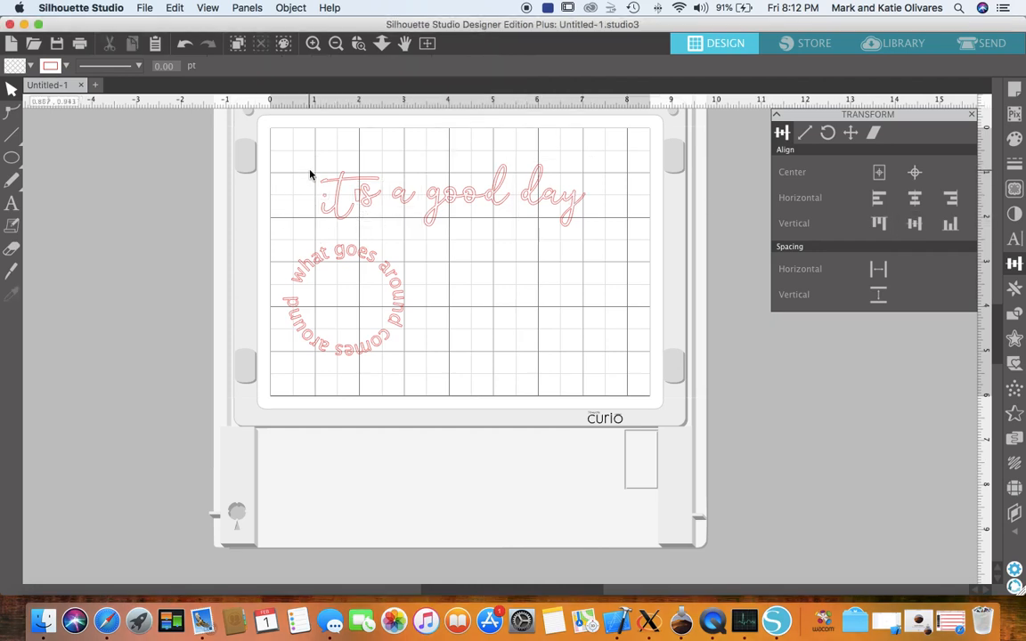
# Reposition the letters and apostrophe of "it's" by hand into a readable word and group them
pyautogui.click(325, 205)
pyautogui.moveTo(341, 212)
pyautogui.mouseDown()
pyautogui.moveTo(357, 217)
pyautogui.moveTo(346, 212)
pyautogui.moveTo(348, 165)
pyautogui.moveTo(354, 199)
pyautogui.mouseUp()
pyautogui.click(414, 157)
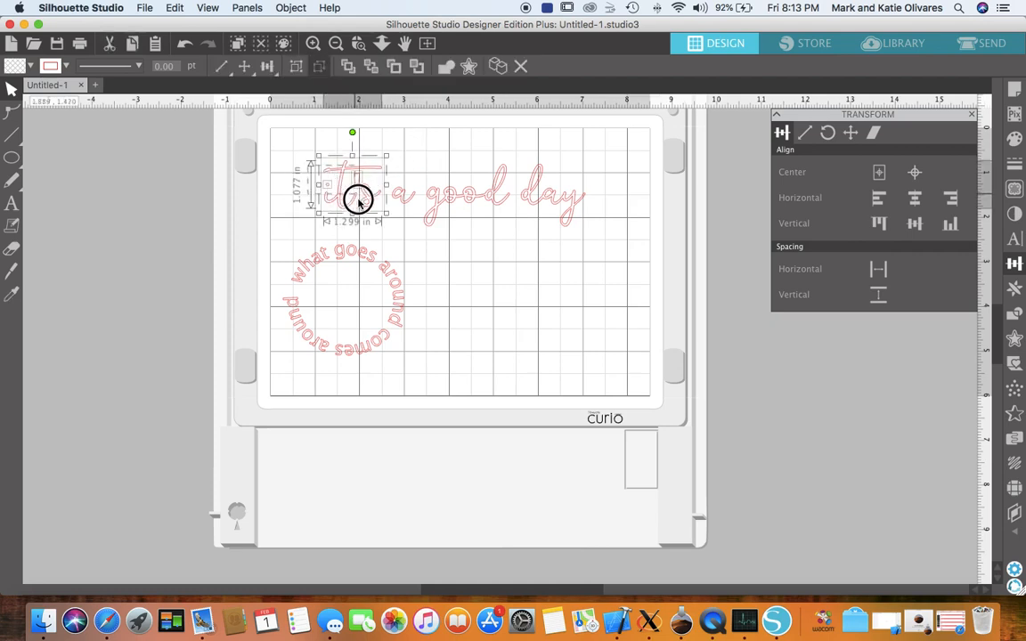
pyautogui.rightClick(362, 192)
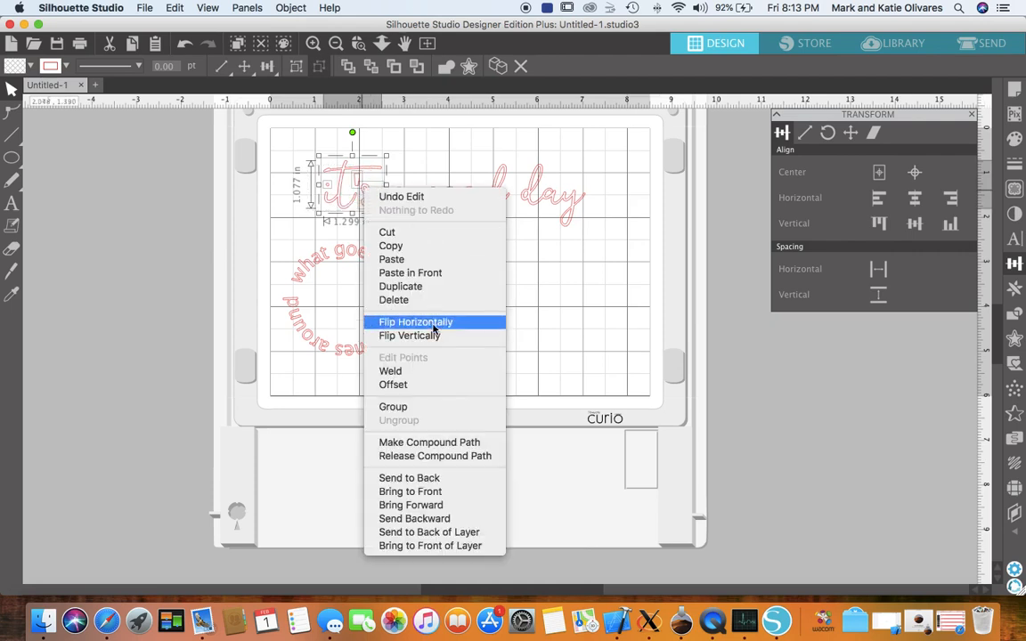
pyautogui.click(393, 407)
# Align the words of "it's a good day" vertically, by their centers and by their top edges
pyautogui.moveTo(310, 149); pyautogui.dragTo(609, 197)
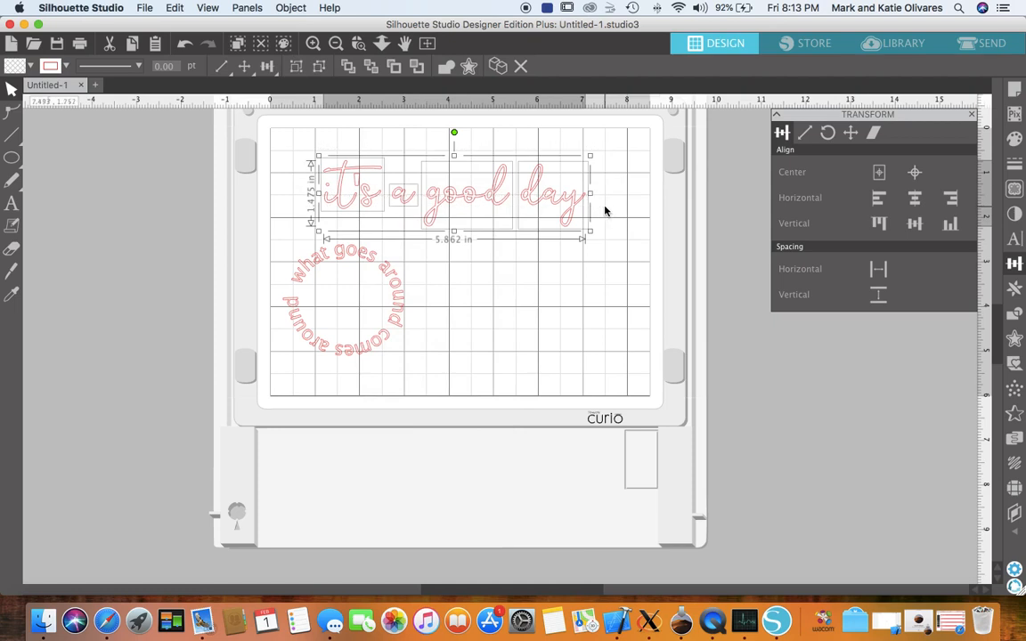
pyautogui.click(913, 224)
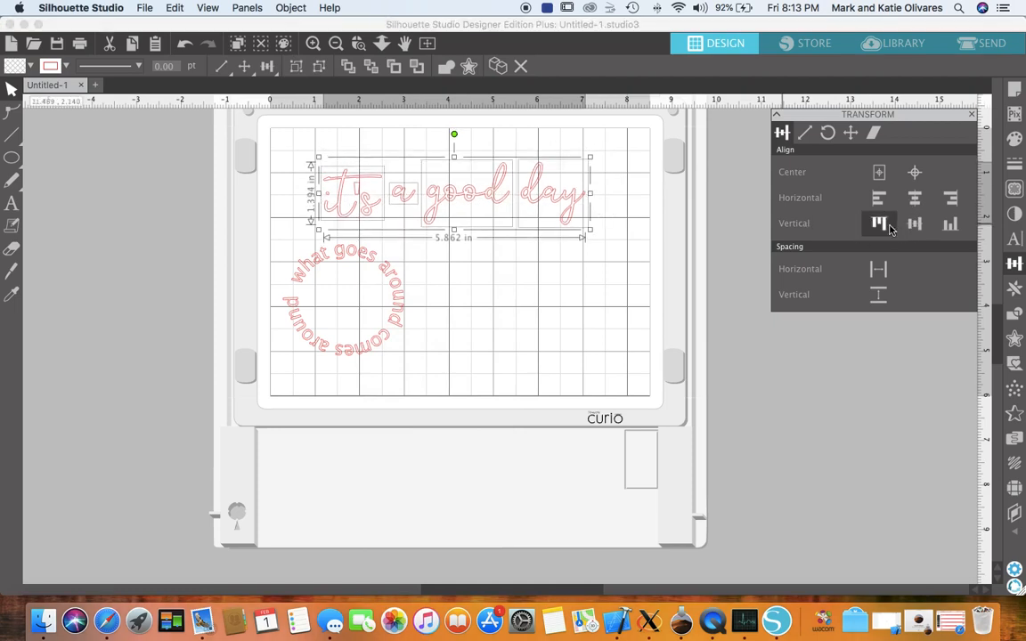
pyautogui.click(881, 227)
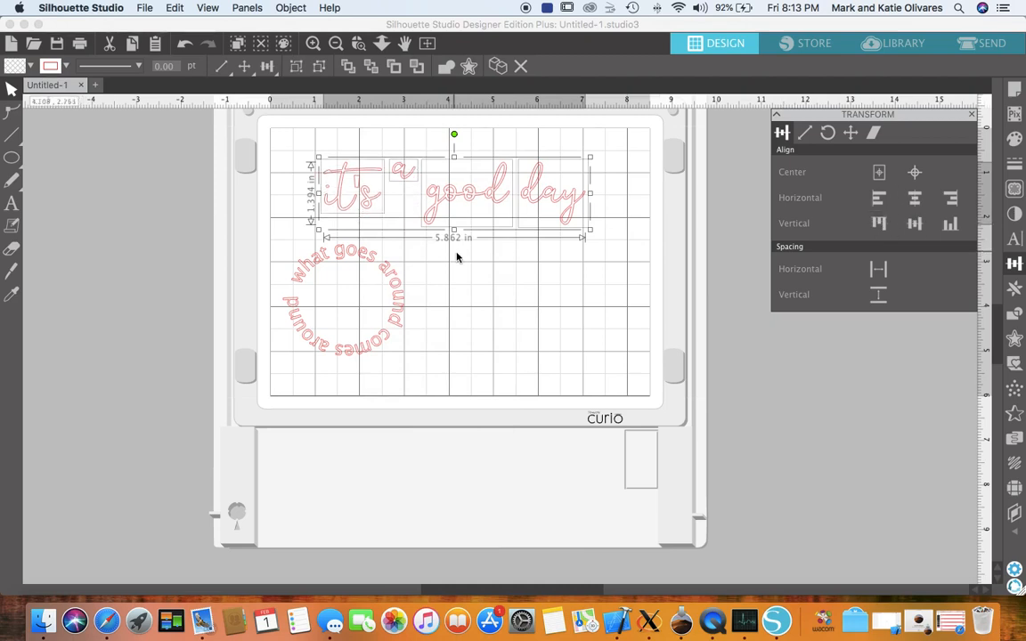
pyautogui.click(507, 258)
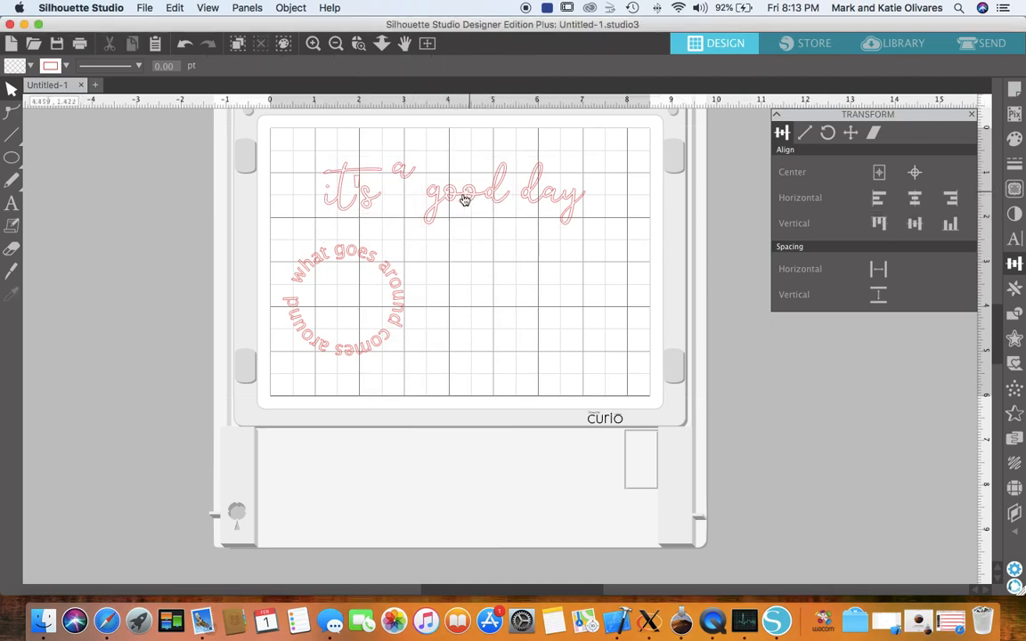
# Move the words "it's", "good", "day" and "a" by hand onto a common baseline
pyautogui.click(350, 212)
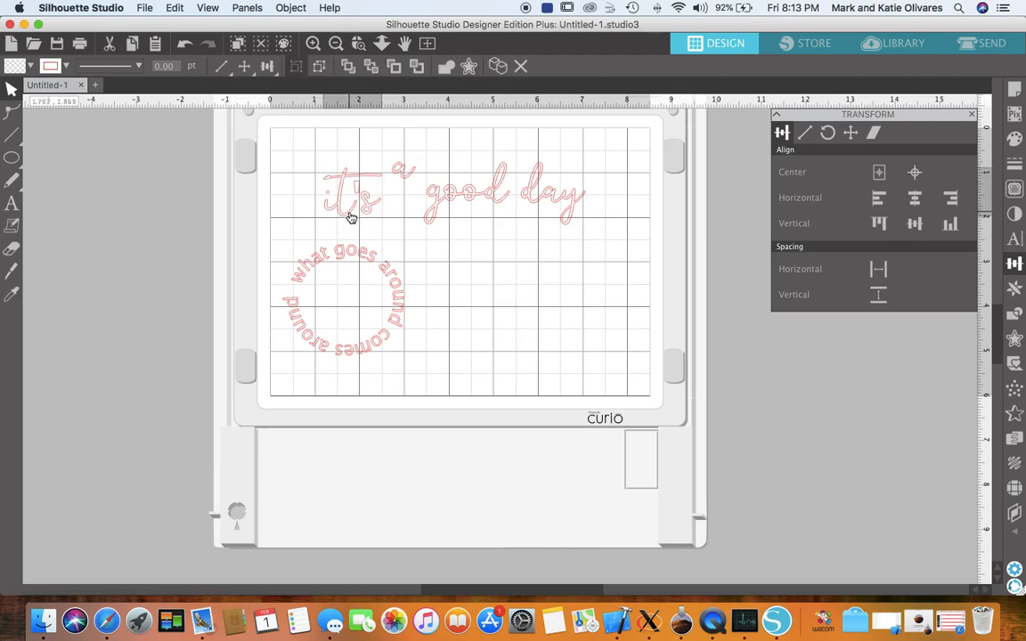
pyautogui.moveTo(453, 197)
pyautogui.mouseDown()
pyautogui.moveTo(451, 220)
pyautogui.moveTo(448, 211)
pyautogui.mouseUp()
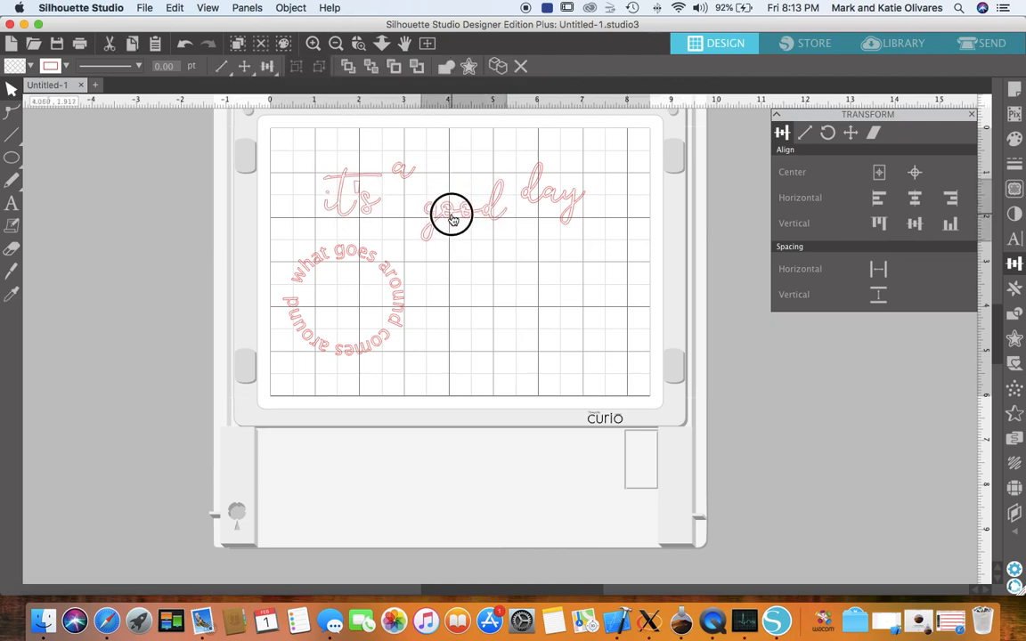
pyautogui.moveTo(541, 197); pyautogui.dragTo(544, 220)
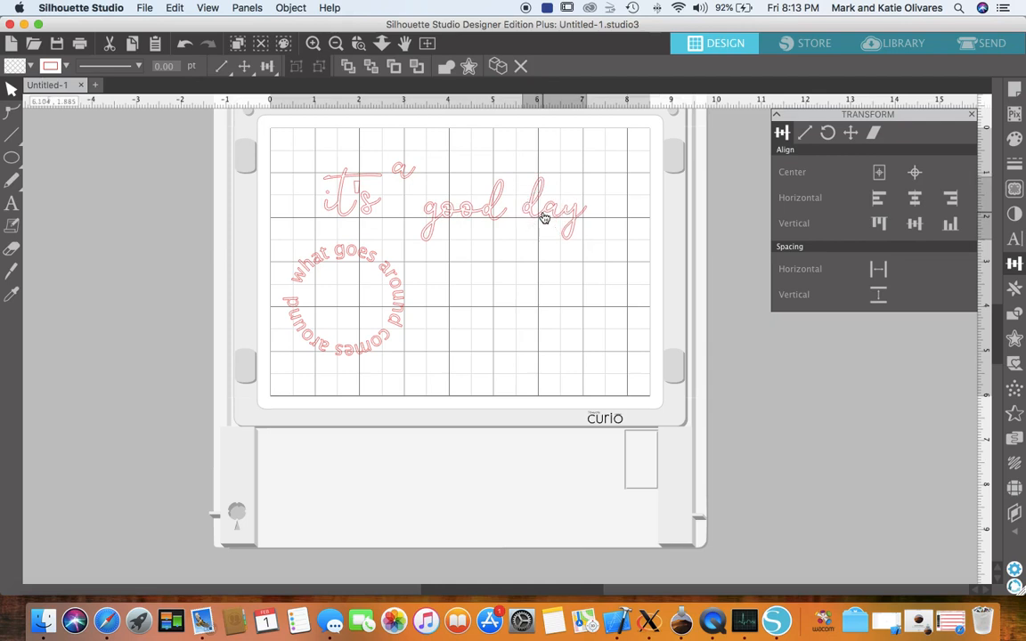
pyautogui.moveTo(404, 181); pyautogui.dragTo(404, 219)
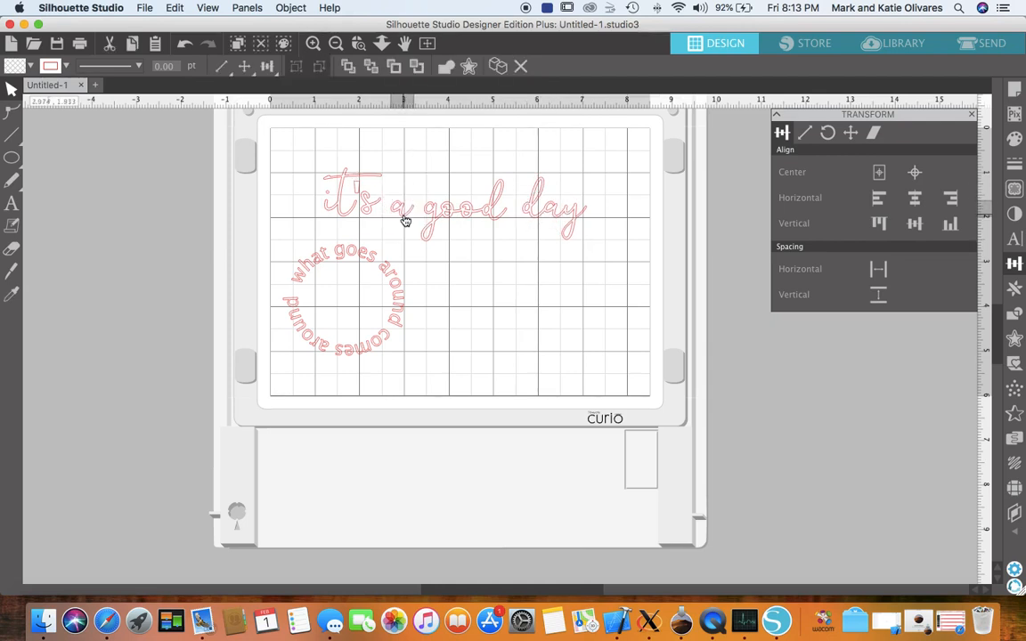
pyautogui.click(403, 220)
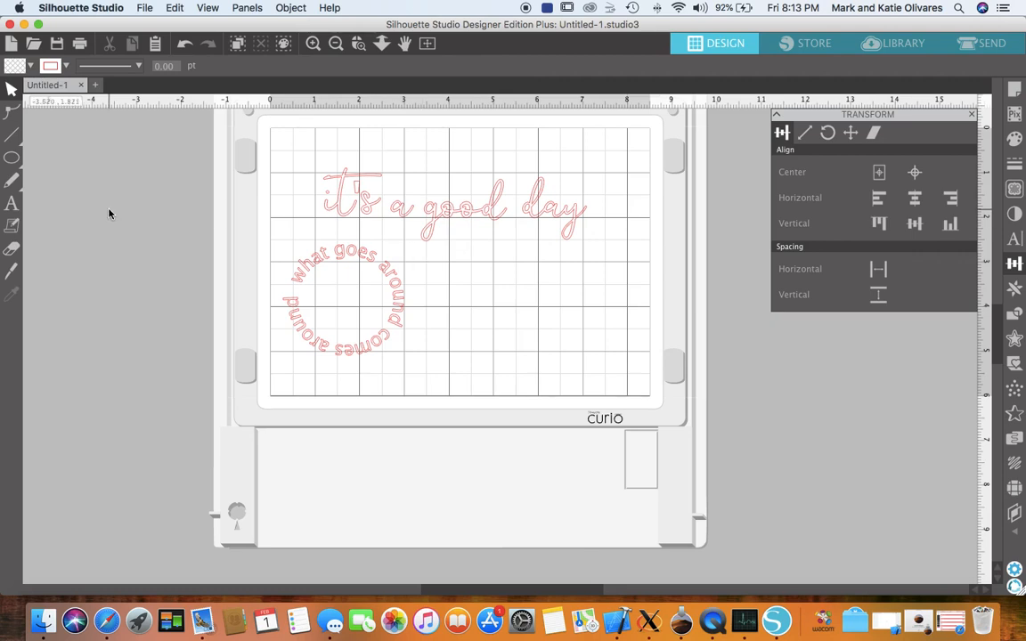
# Add a first name as a new text object in the open area beside the circular text
pyautogui.click(10, 201)
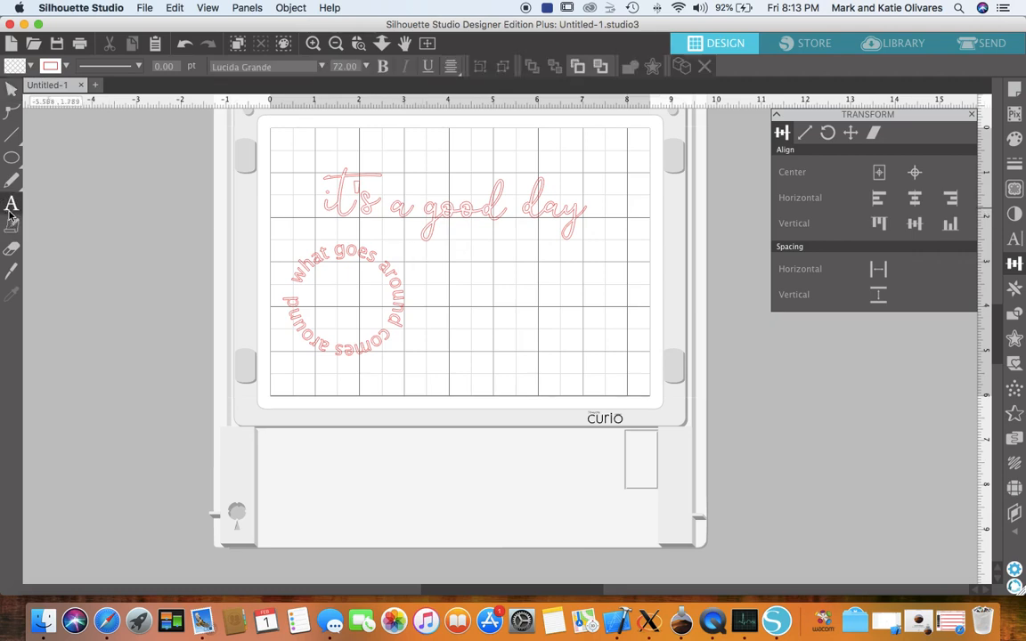
pyautogui.press('Escape')
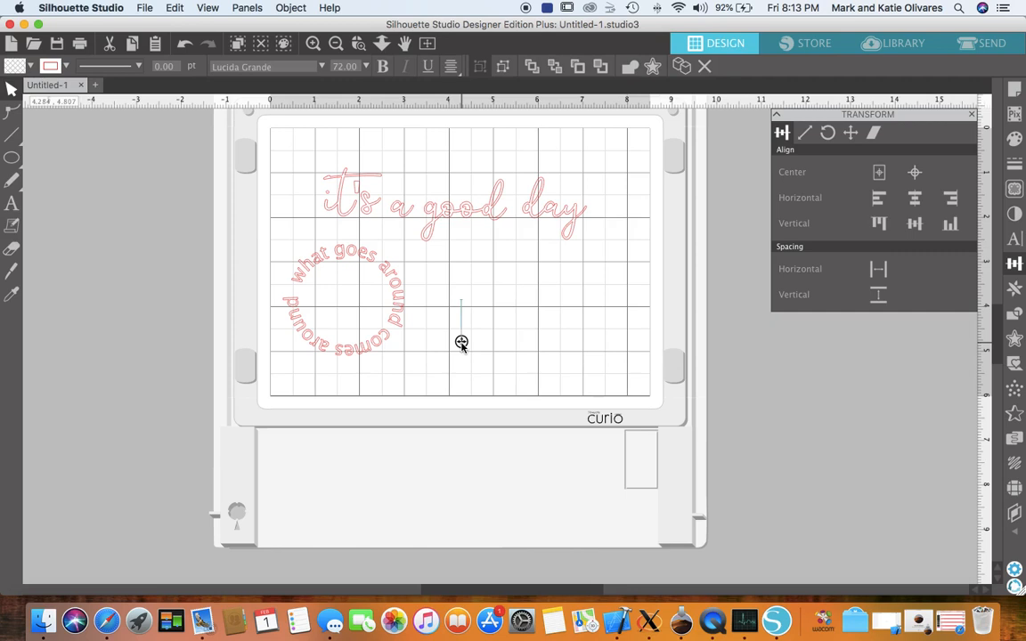
pyautogui.write('Katie')
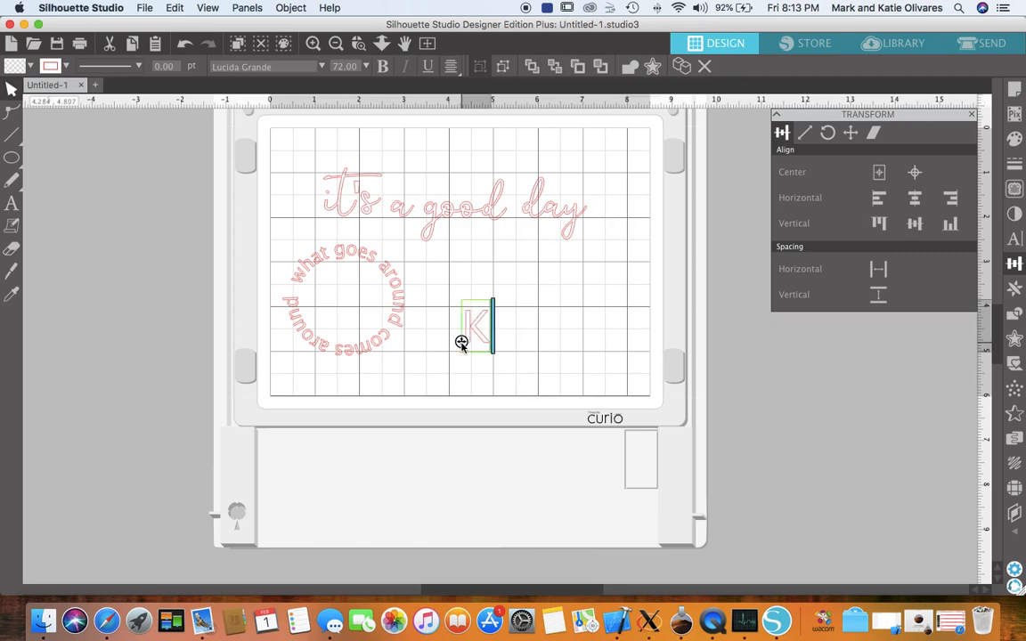
# Move the circular phrase off the page, shift "it's a good day" up with its "a" on the baseline, and move the name toward the page's middle
pyautogui.click(385, 358)
pyautogui.moveTo(377, 346); pyautogui.dragTo(184, 233)
pyautogui.moveTo(280, 147); pyautogui.dragTo(534, 168)
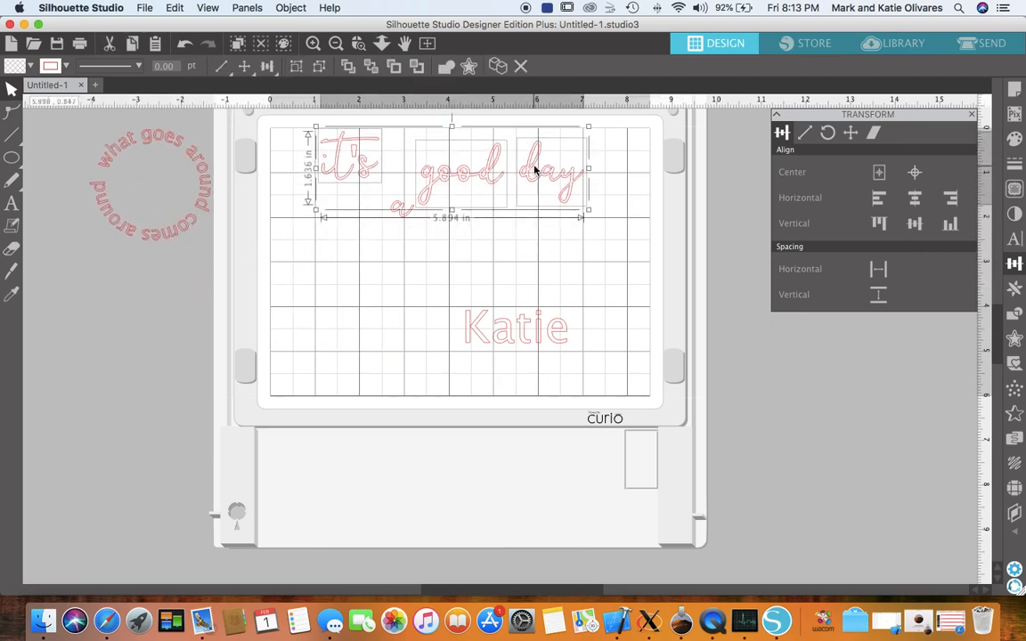
pyautogui.click(514, 339)
pyautogui.moveTo(514, 339); pyautogui.dragTo(438, 331)
pyautogui.moveTo(400, 214); pyautogui.dragTo(401, 175)
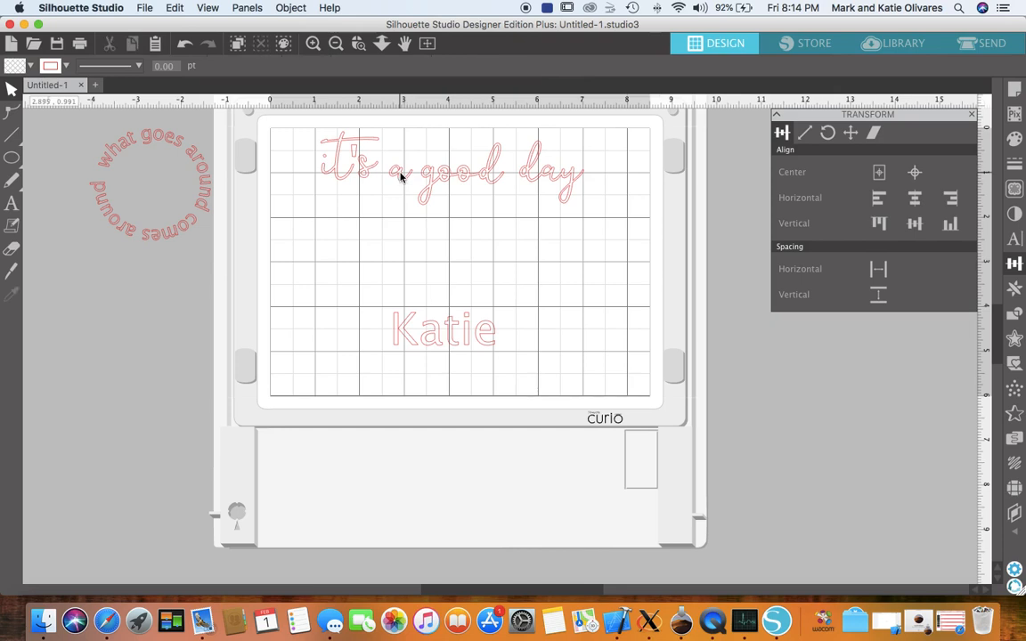
# Set the name's font to I Heart You Always and move the name toward the page's left edge
pyautogui.click(447, 336)
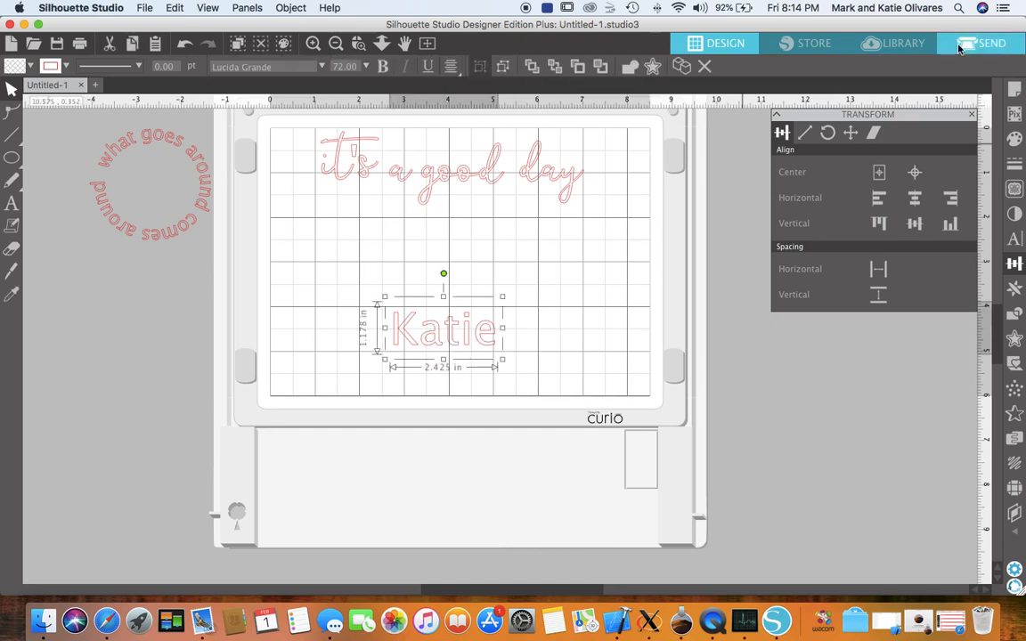
pyautogui.click(1016, 243)
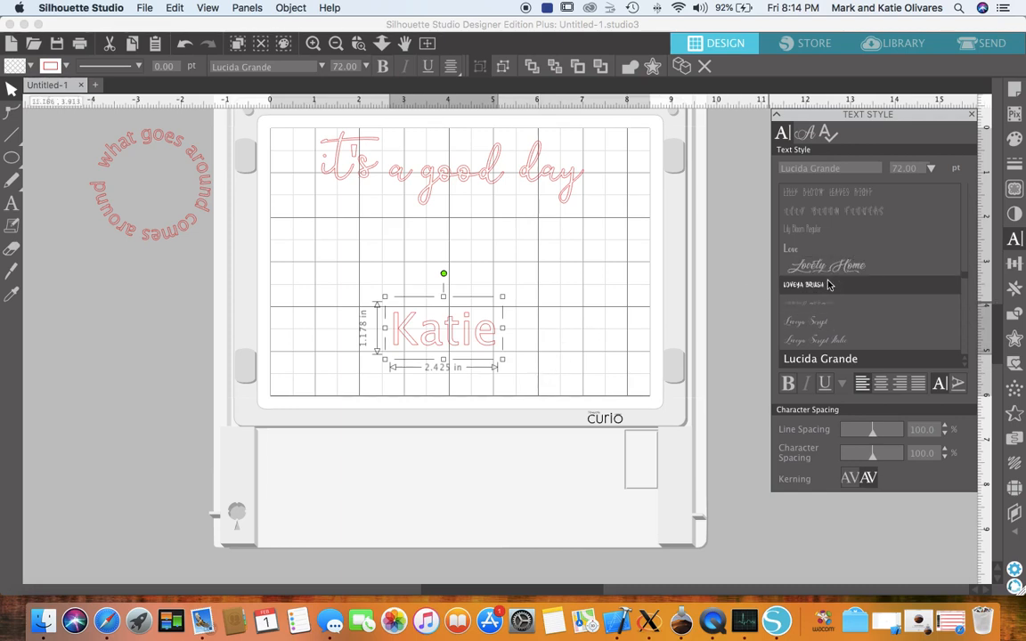
pyautogui.scroll(3, 850, 258)
pyautogui.scroll(8, 851, 259)
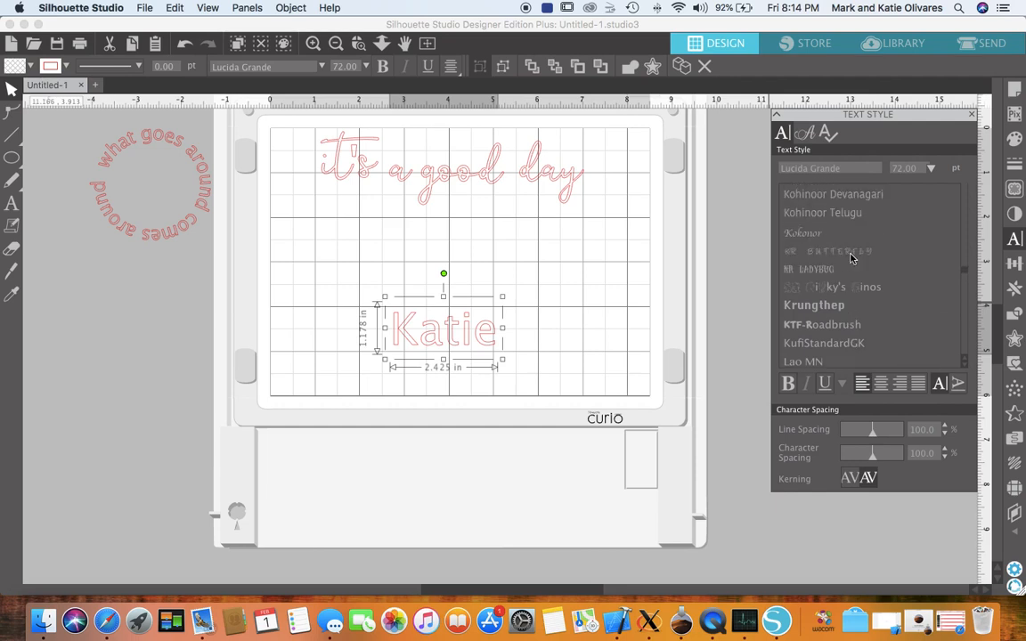
pyautogui.scroll(2, 851, 259)
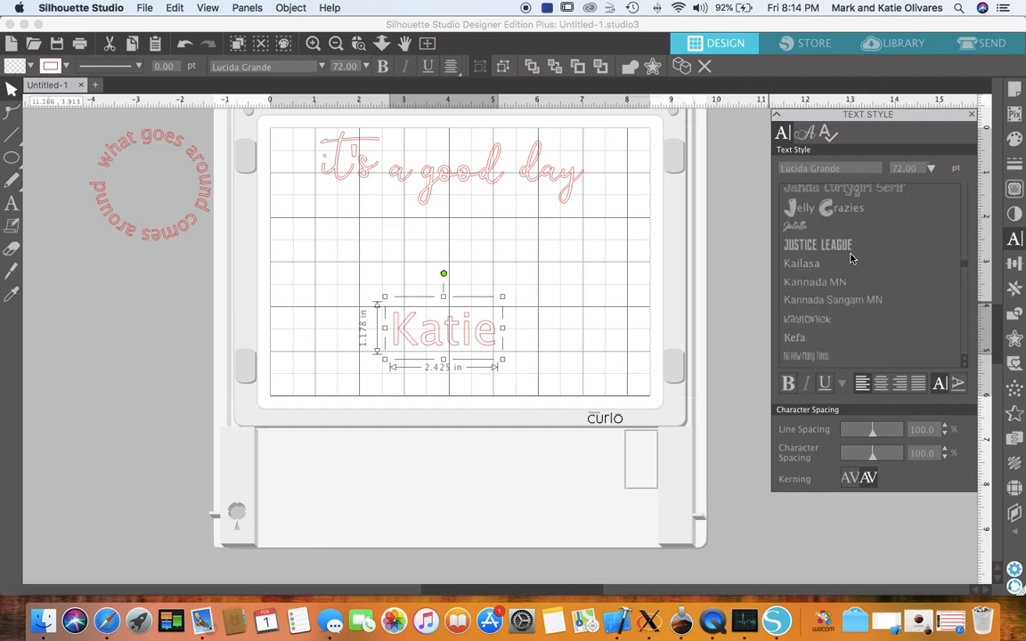
pyautogui.scroll(3, 851, 259)
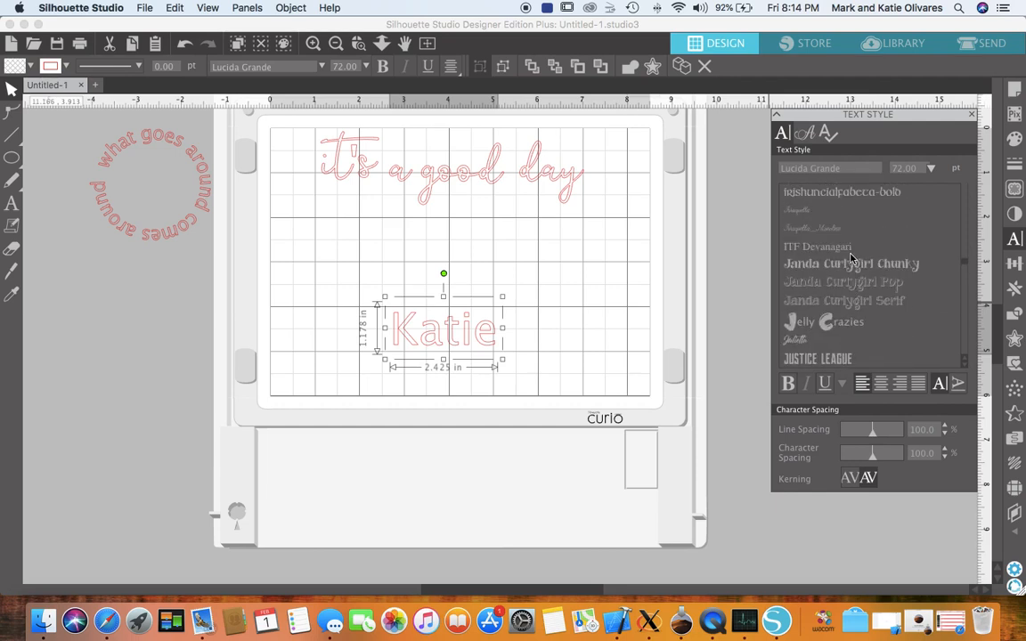
pyautogui.scroll(3, 850, 259)
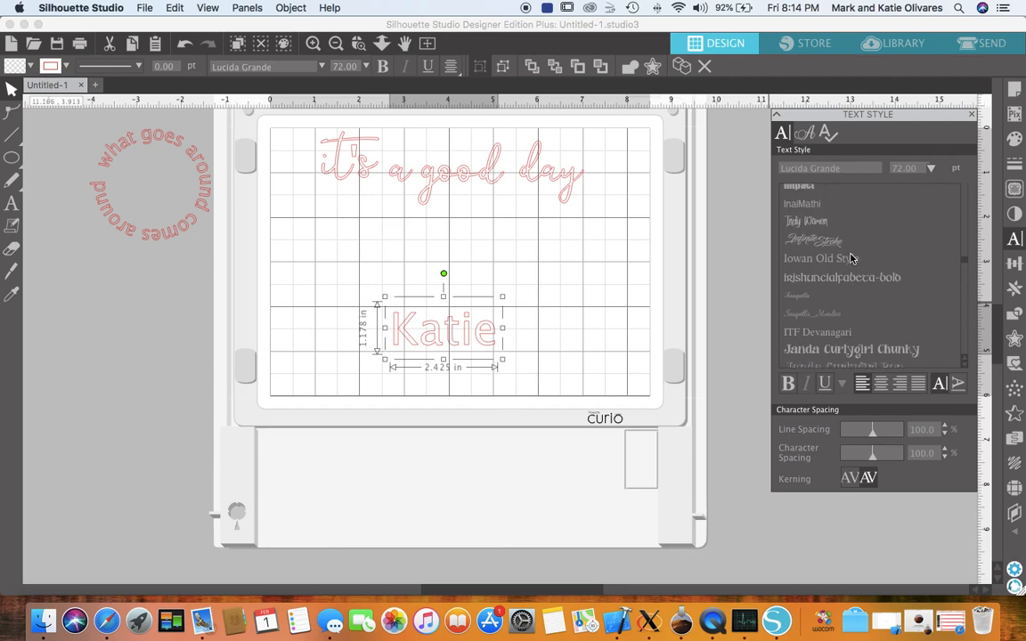
pyautogui.scroll(3, 851, 258)
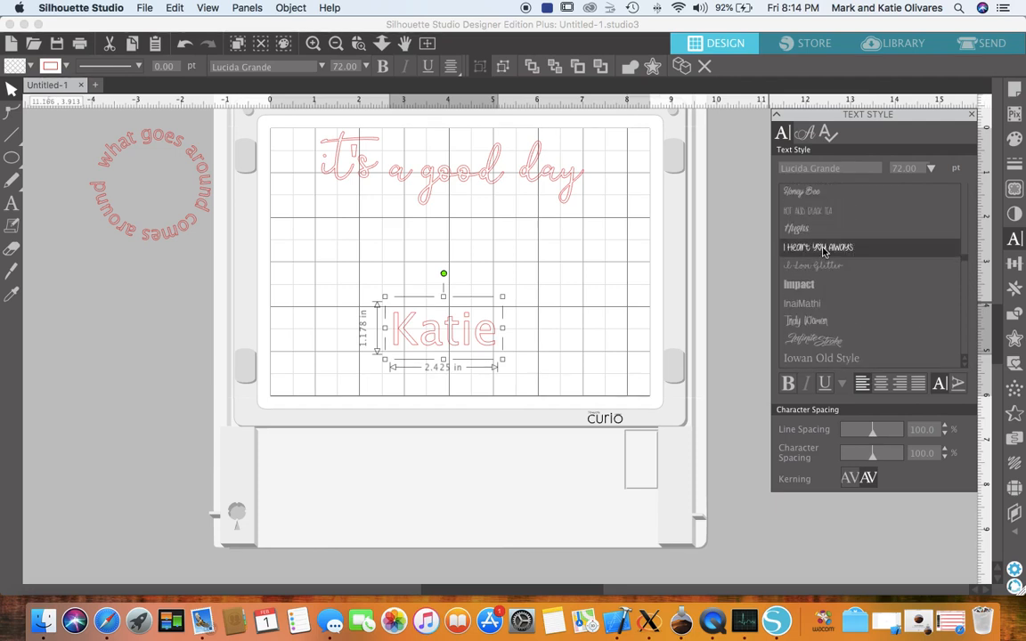
pyautogui.click(824, 249)
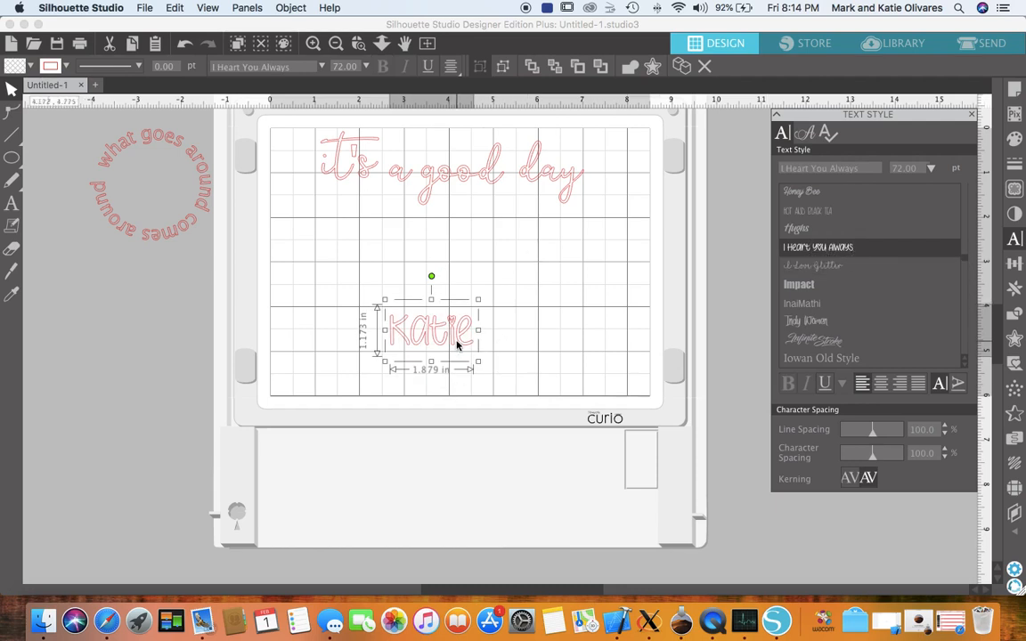
pyautogui.moveTo(452, 341); pyautogui.dragTo(385, 341)
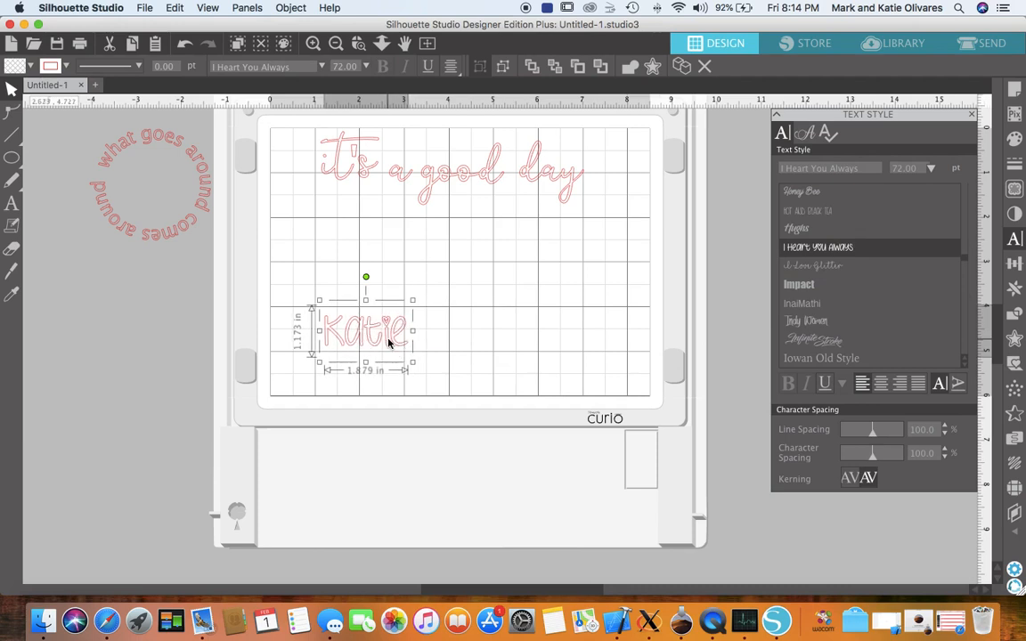
# Change the name's font to I Love Glitter and browse its glyphs to the line and heart swashes
pyautogui.click(819, 269)
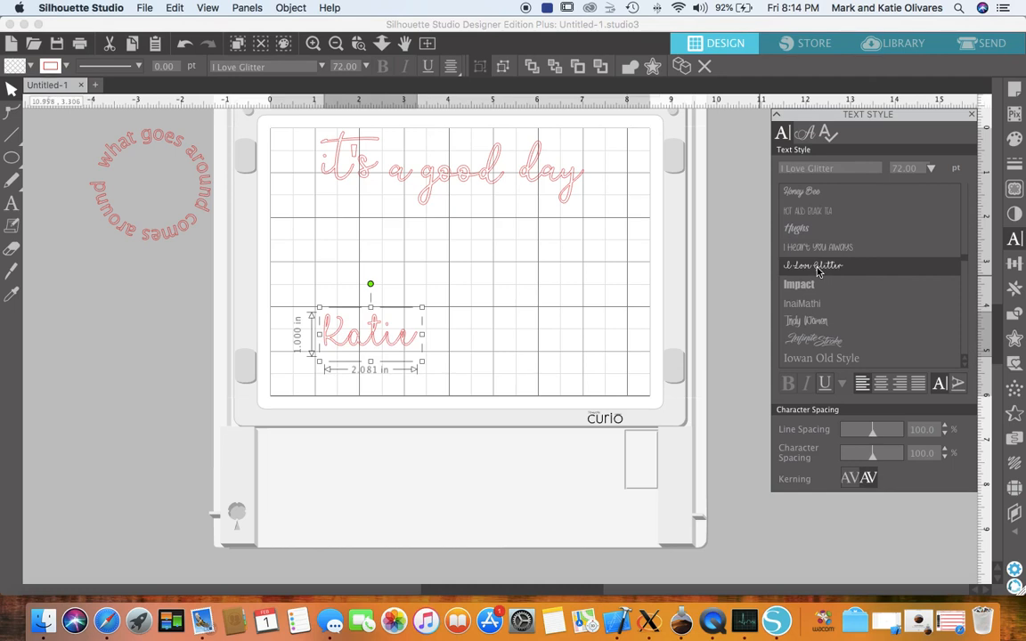
pyautogui.click(807, 135)
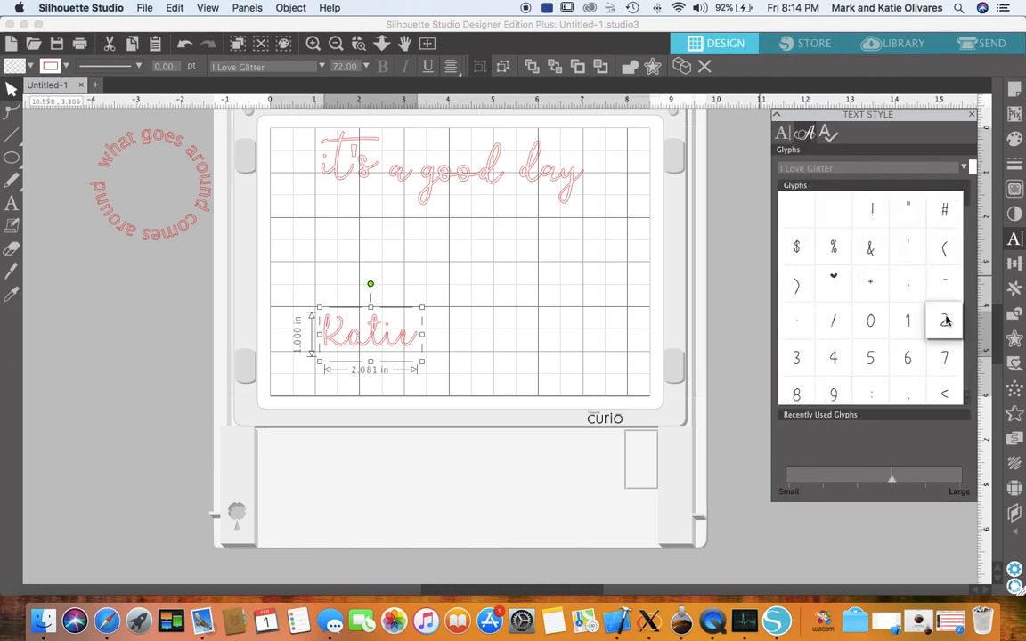
pyautogui.scroll(-3, 909, 360)
pyautogui.scroll(-12, 908, 365)
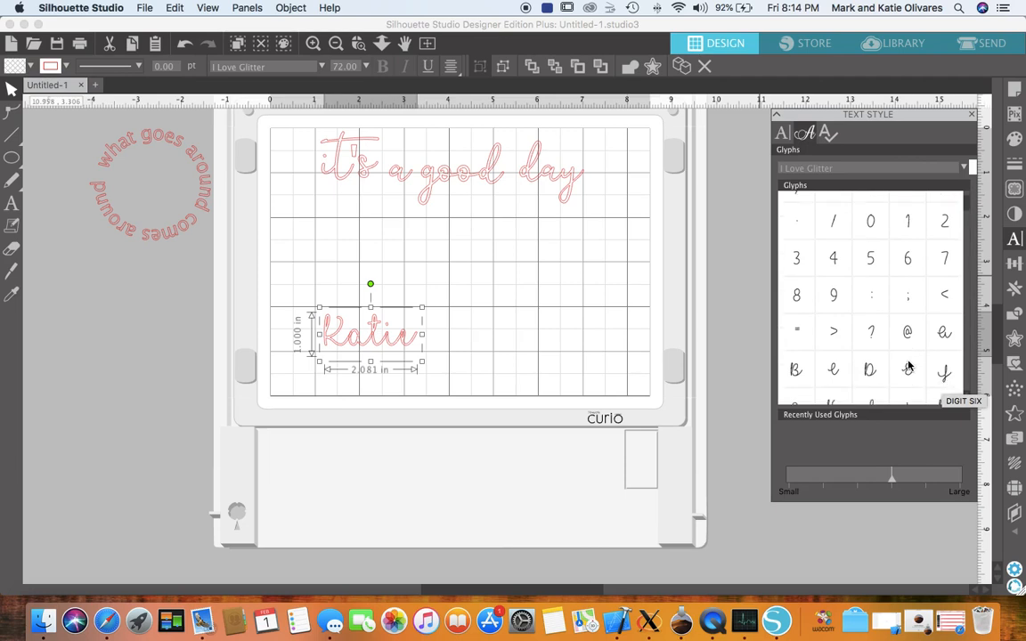
pyautogui.scroll(-1, 908, 365)
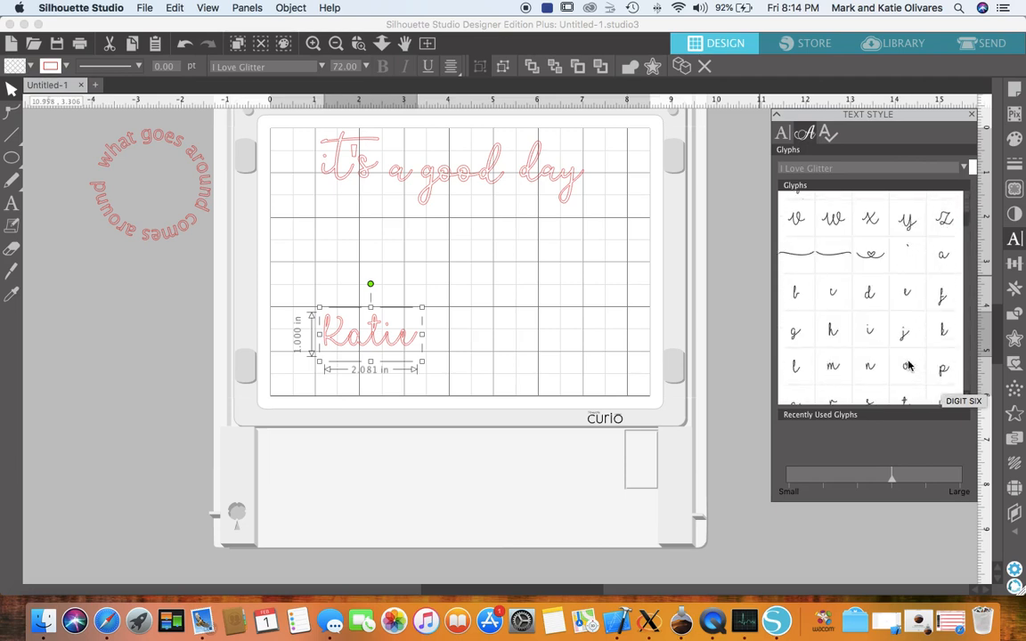
# Insert the heart swash glyph directly after the last letter of the name
pyautogui.moveTo(875, 256)
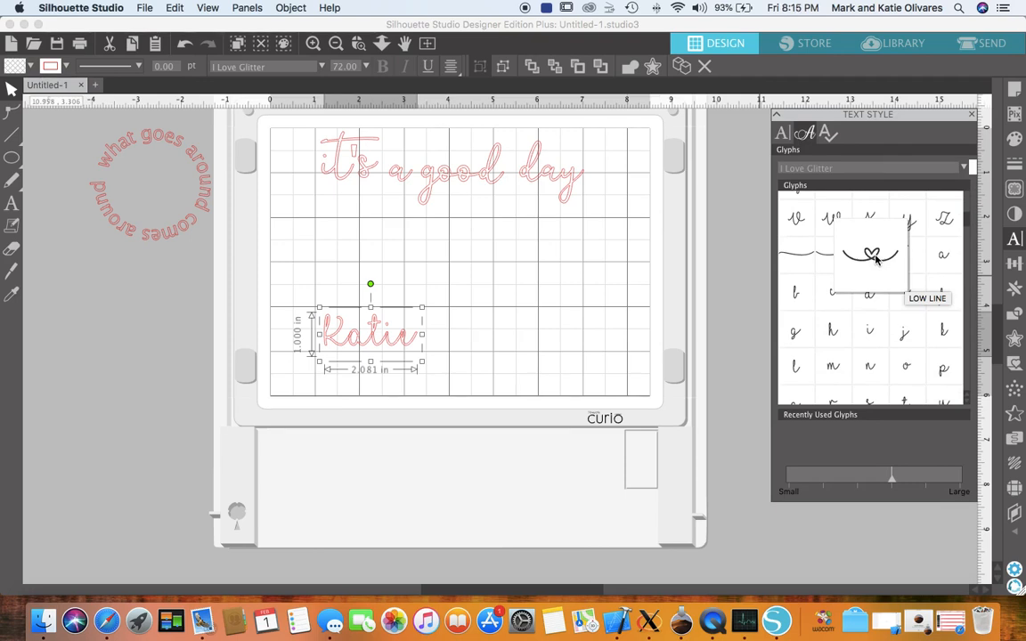
pyautogui.click(413, 345)
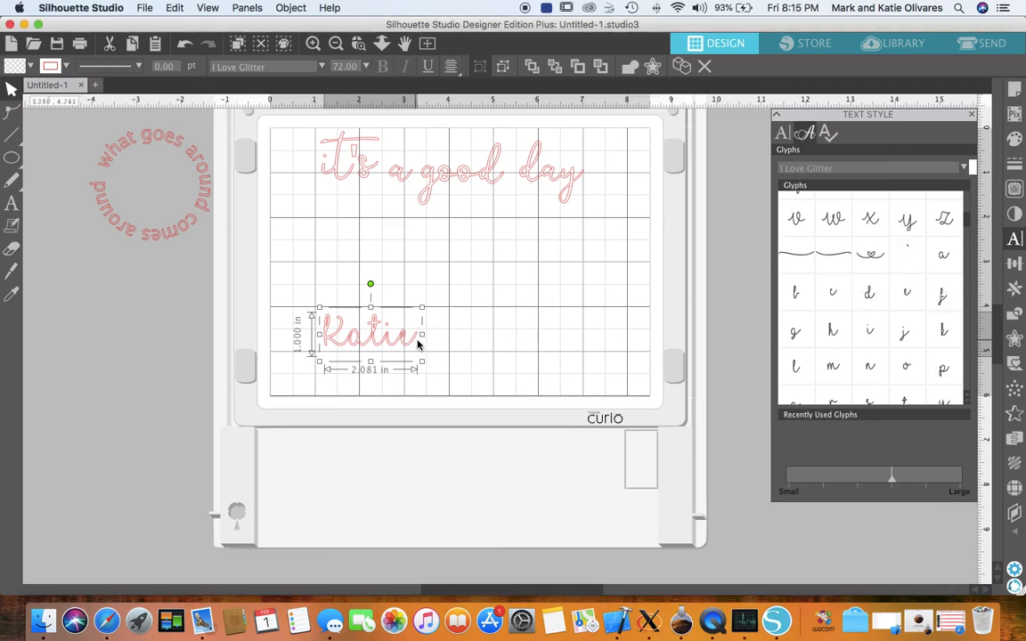
pyautogui.doubleClick(414, 341)
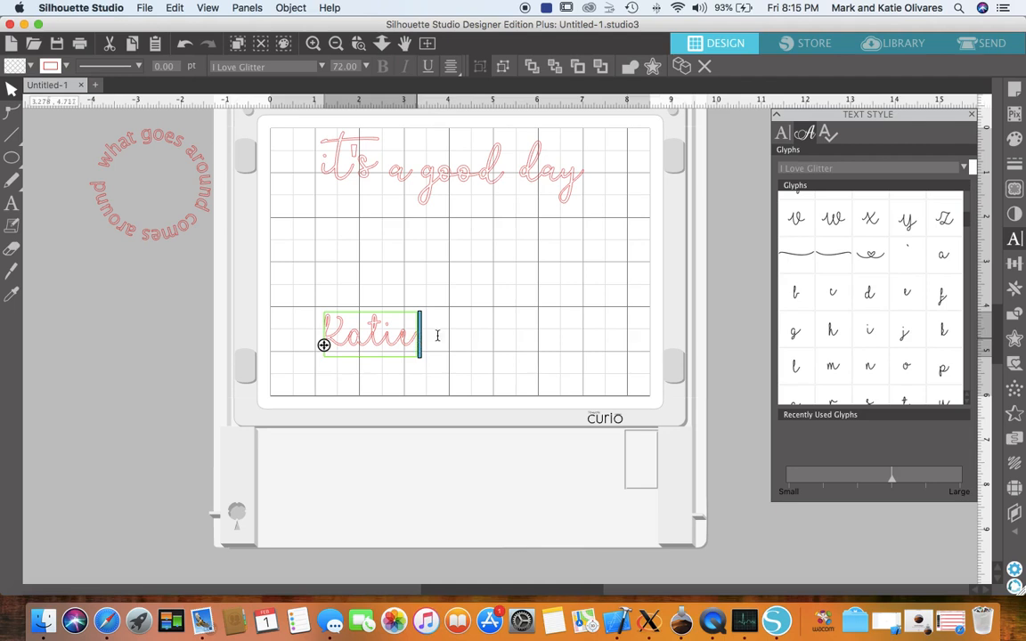
pyautogui.click(871, 253)
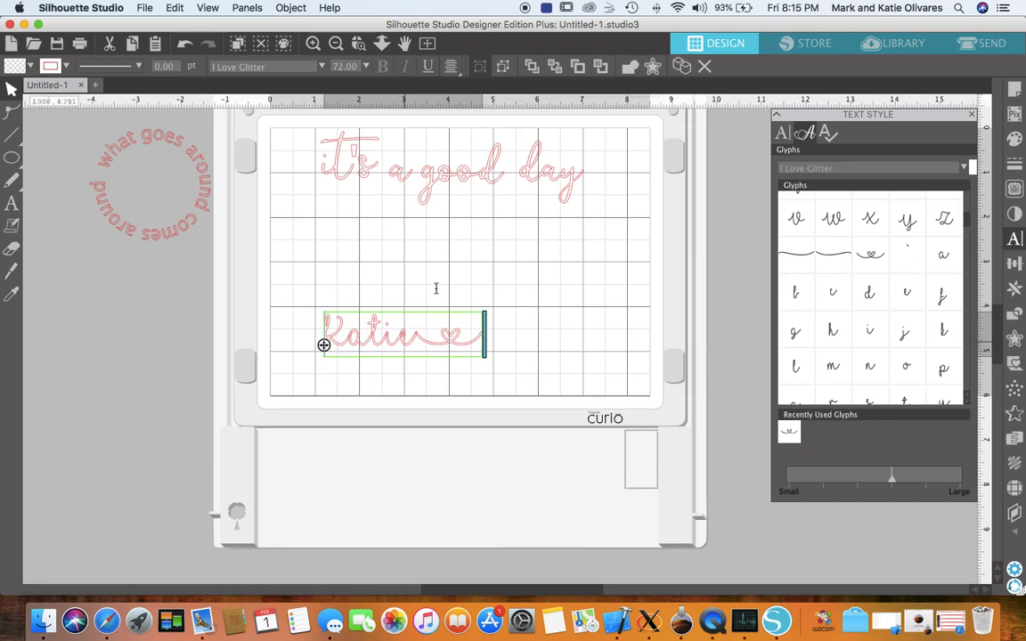
# Extend the lettering with a line swash before the first name, a lowercase second name after the heart, and a closing line swash
pyautogui.click(800, 258)
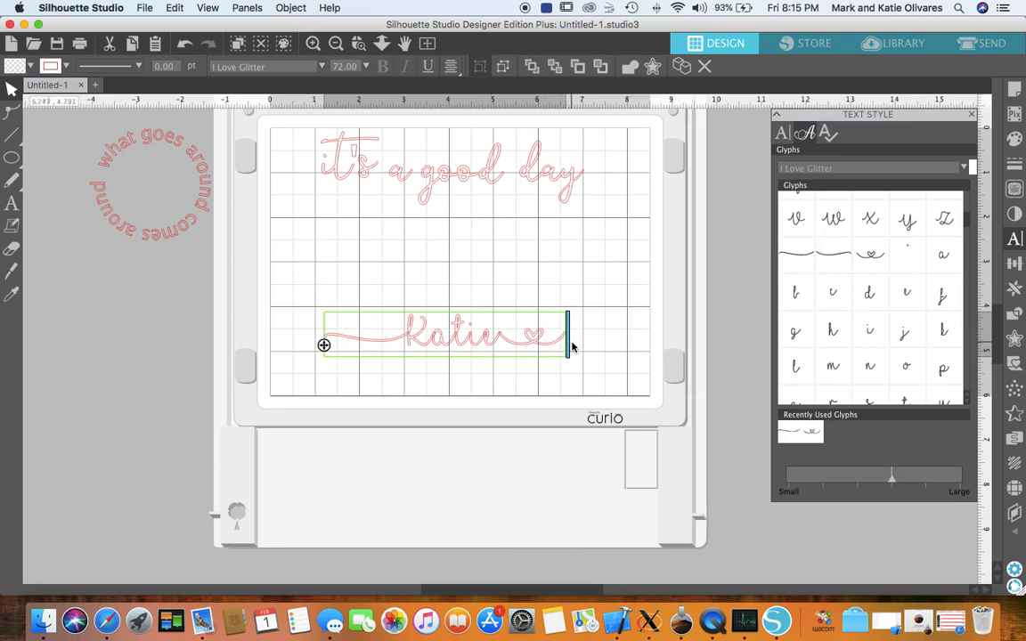
pyautogui.write('mark')
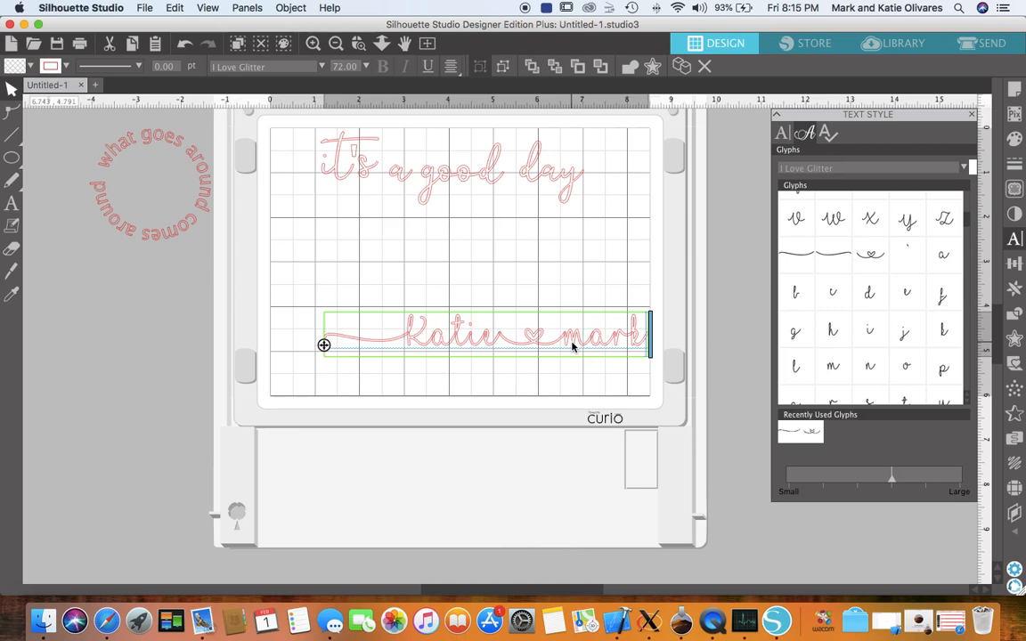
pyautogui.click(838, 257)
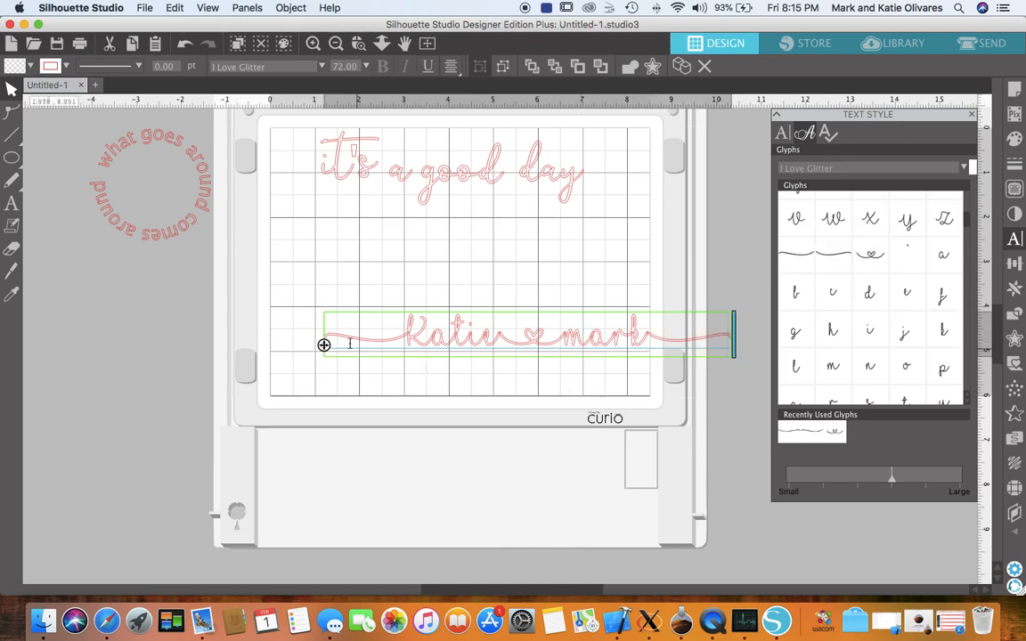
# Weld the two names and their swashes into one shape and enlarge it to about 10.9 in wide
pyautogui.click(303, 316)
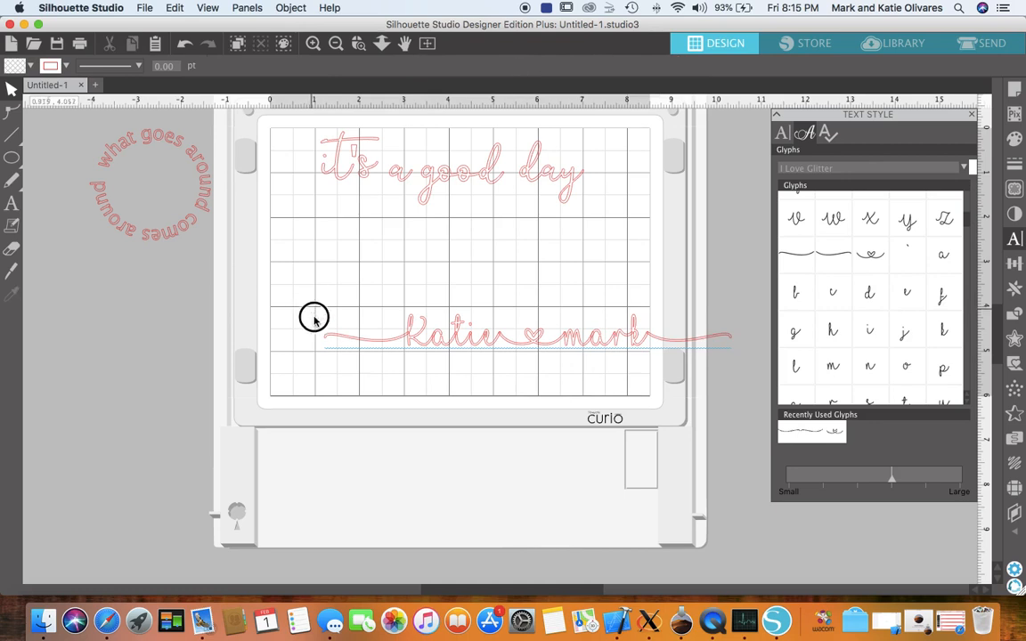
pyautogui.click(405, 334)
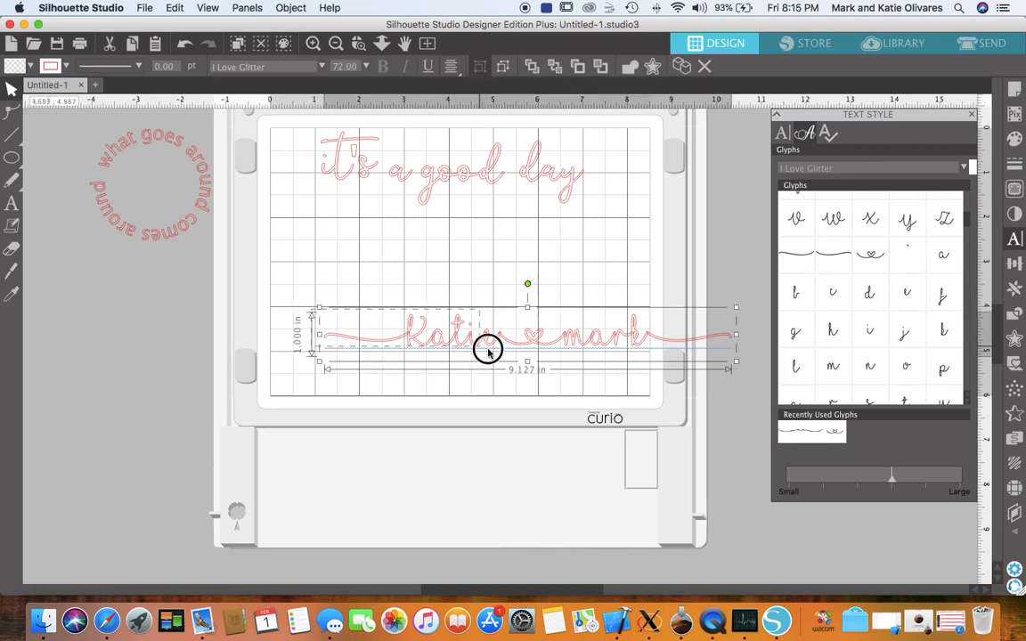
pyautogui.rightClick(613, 339)
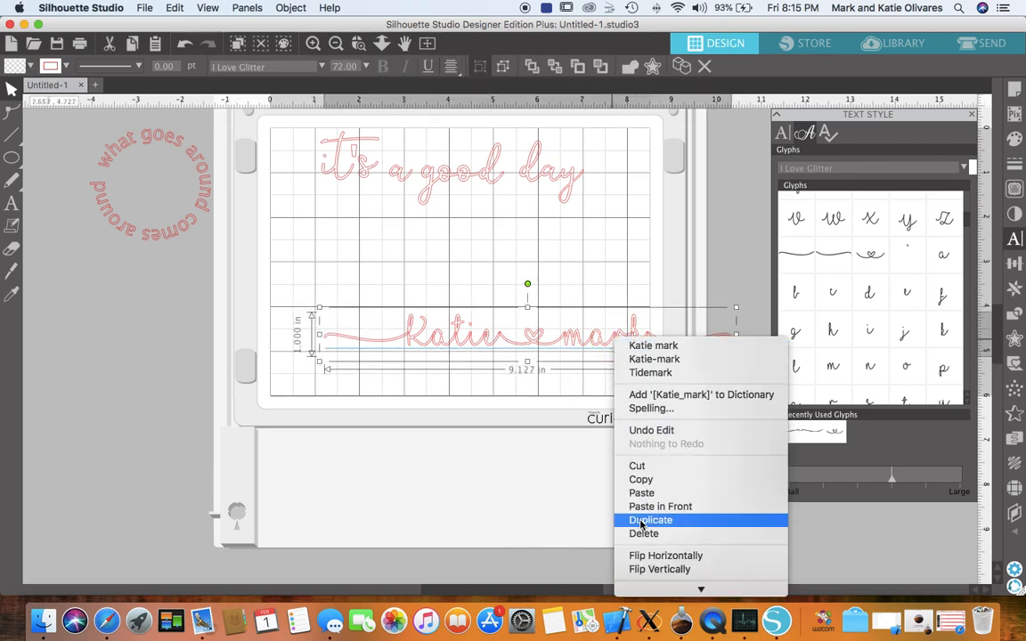
pyautogui.scroll(-2, 643, 534)
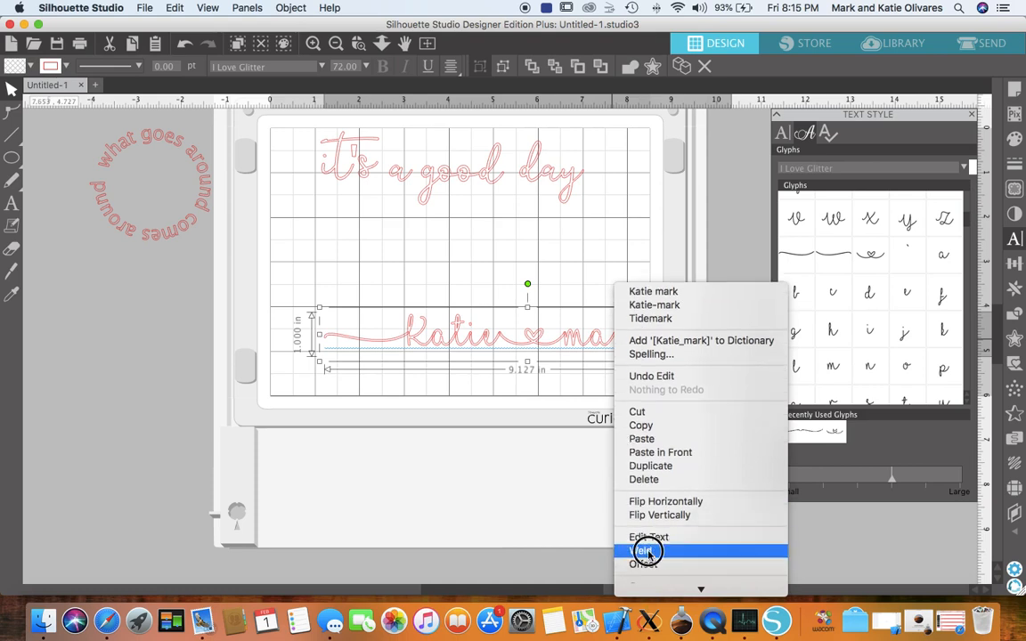
pyautogui.click(646, 551)
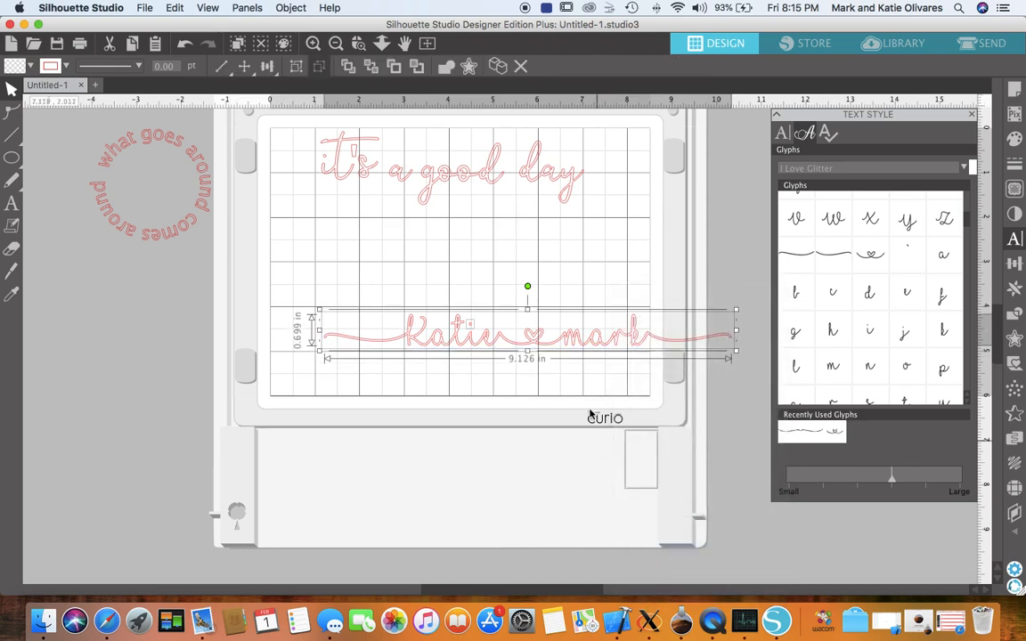
pyautogui.moveTo(319, 310); pyautogui.dragTo(221, 233)
pyautogui.moveTo(488, 303)
pyautogui.mouseDown()
pyautogui.moveTo(482, 268)
pyautogui.moveTo(488, 298)
pyautogui.mouseUp()
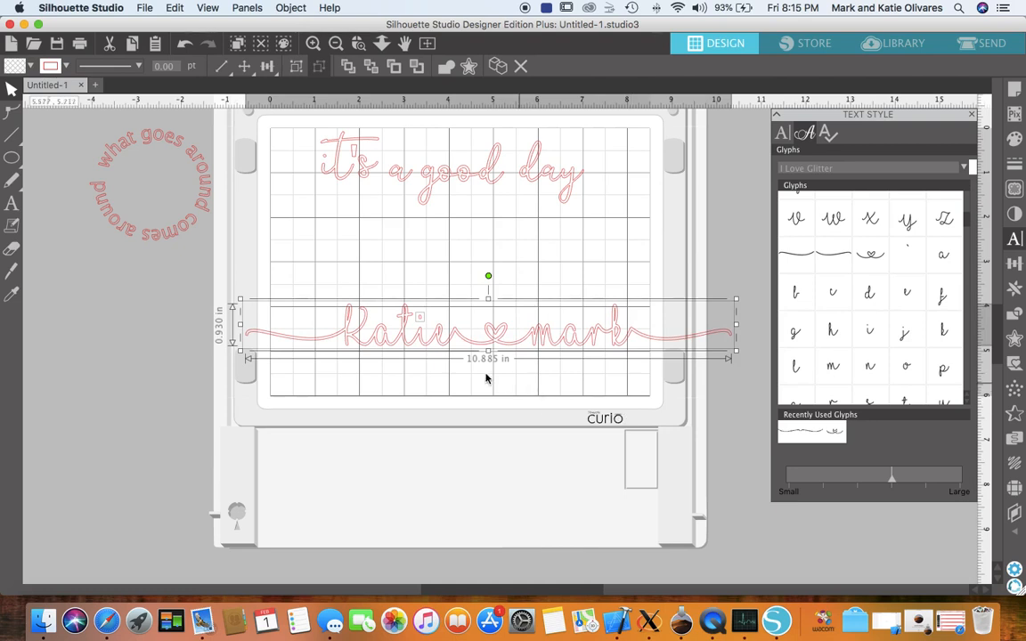
pyautogui.scroll(3, 860, 285)
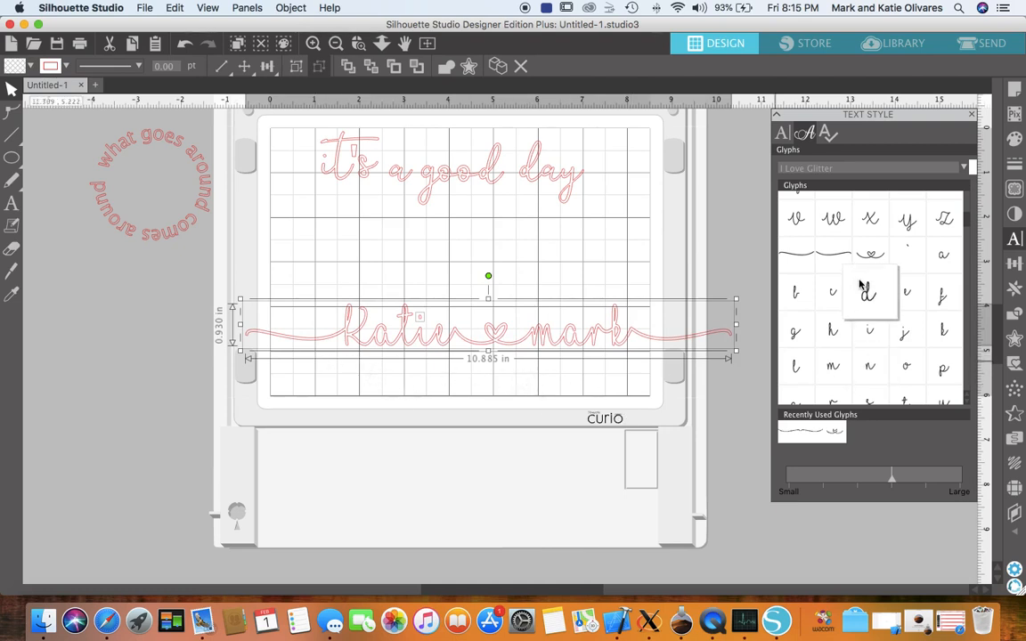
pyautogui.scroll(5, 860, 283)
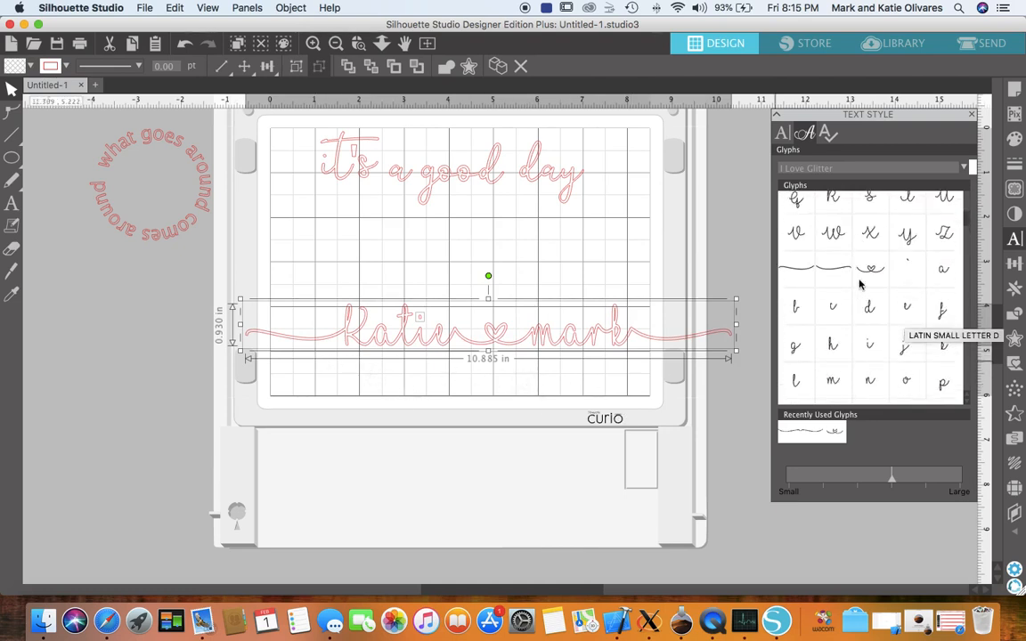
pyautogui.scroll(4, 860, 284)
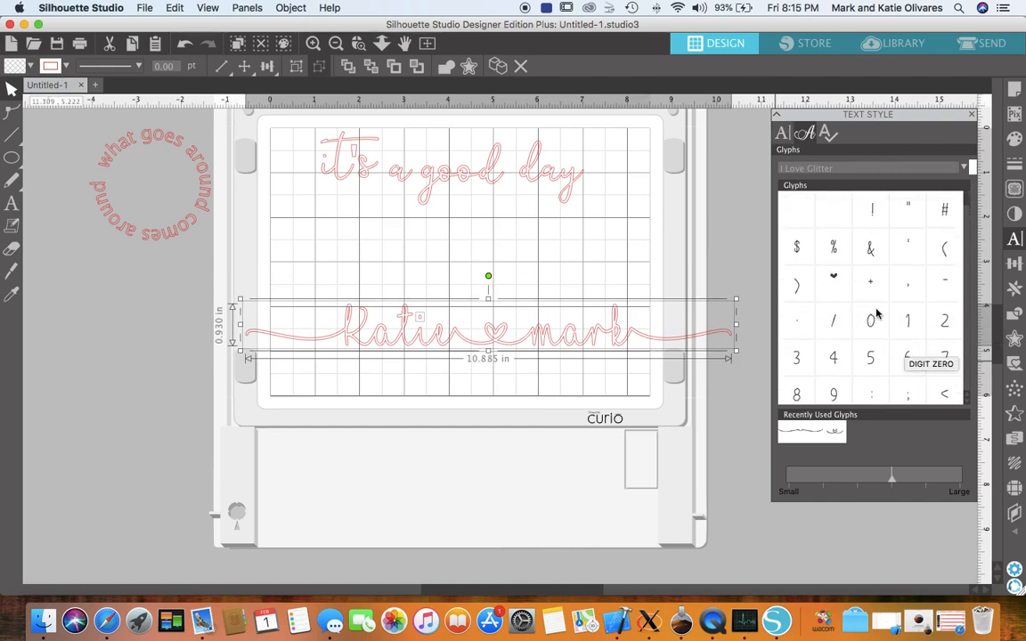
pyautogui.click(785, 135)
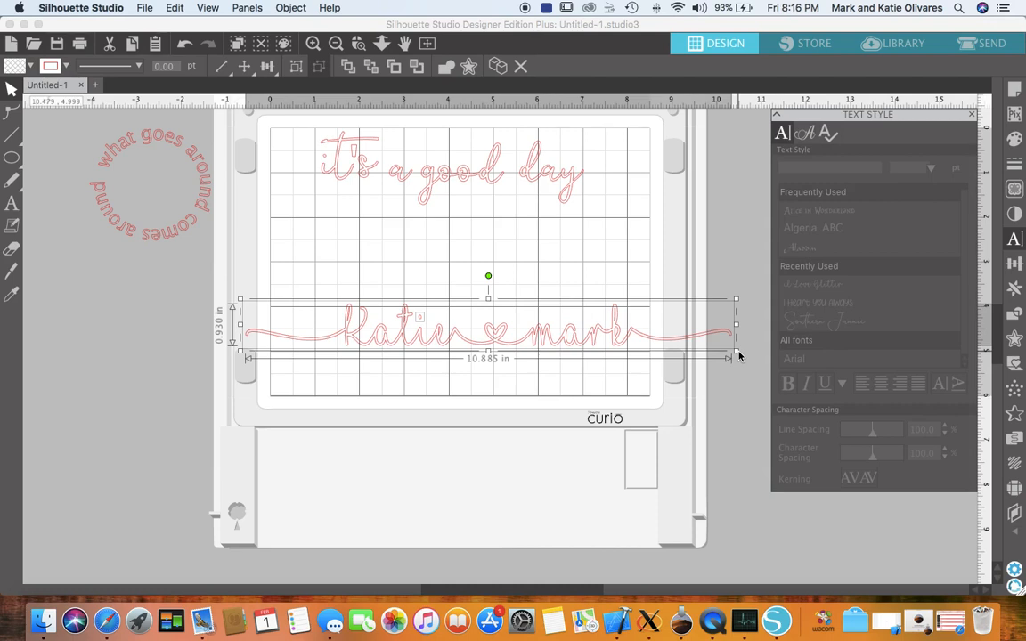
# Close the lettering document in Silhouette Studio and the external drive's Finder window
pyautogui.click(10, 24)
pyautogui.click(473, 223)
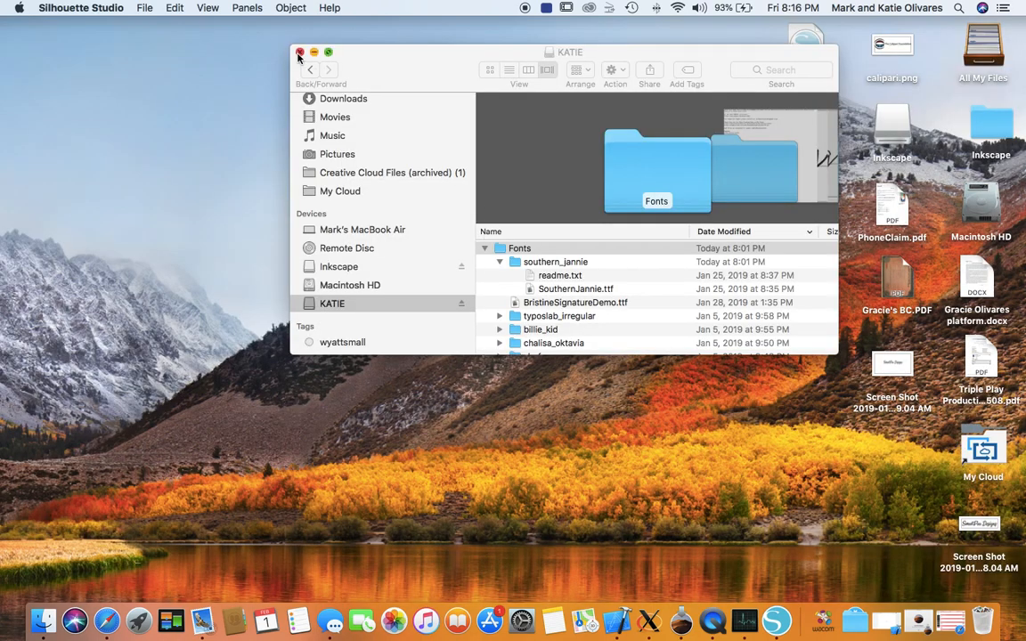
pyautogui.click(300, 51)
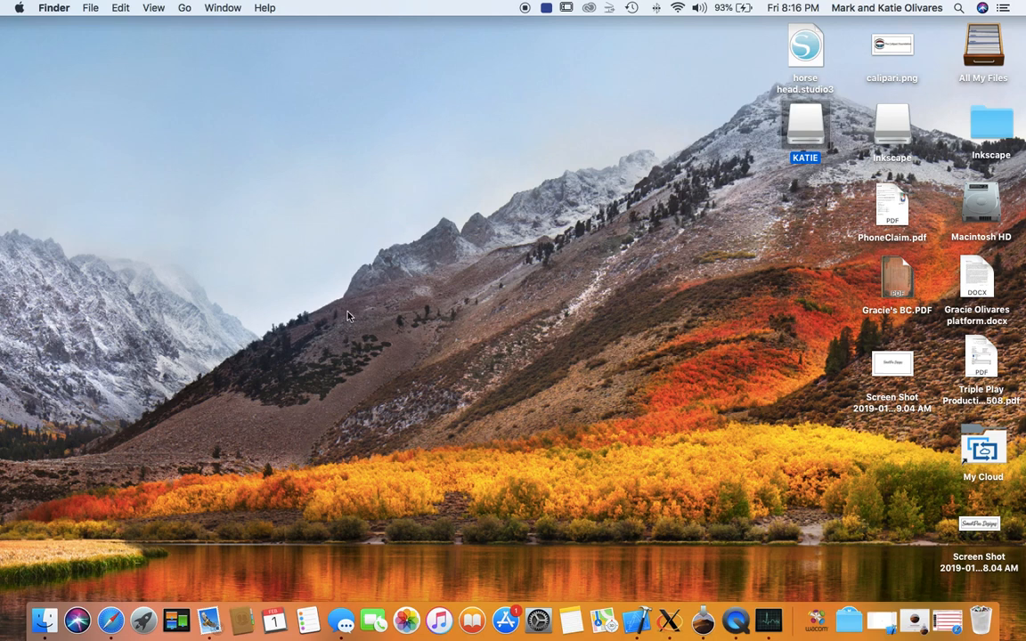
# Switch to Safari and review the Print My Fonts page on sttmedia.com down to its Download section
pyautogui.click(110, 621)
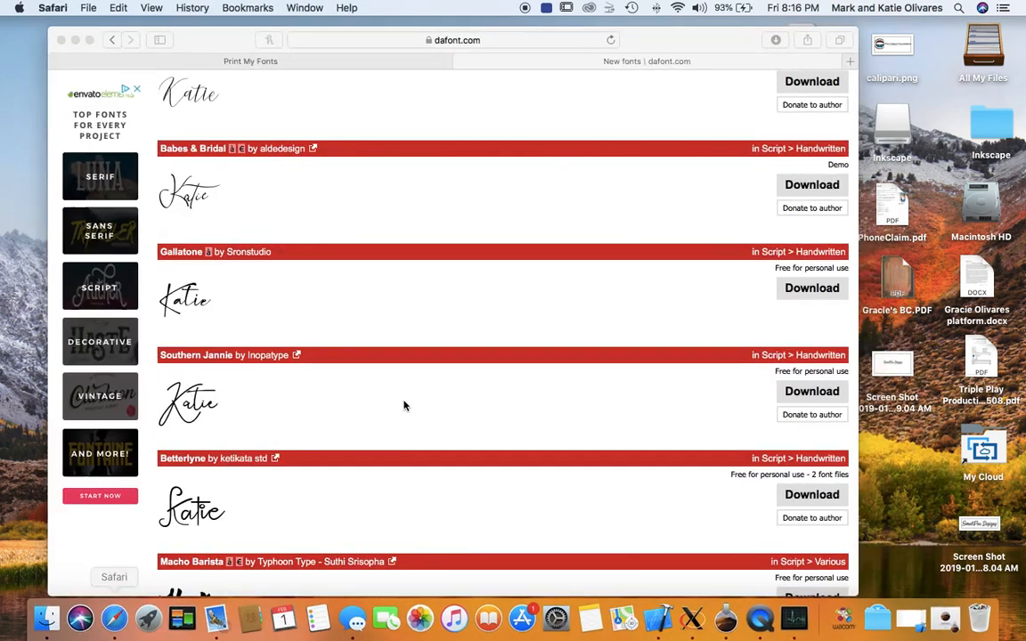
pyautogui.click(294, 65)
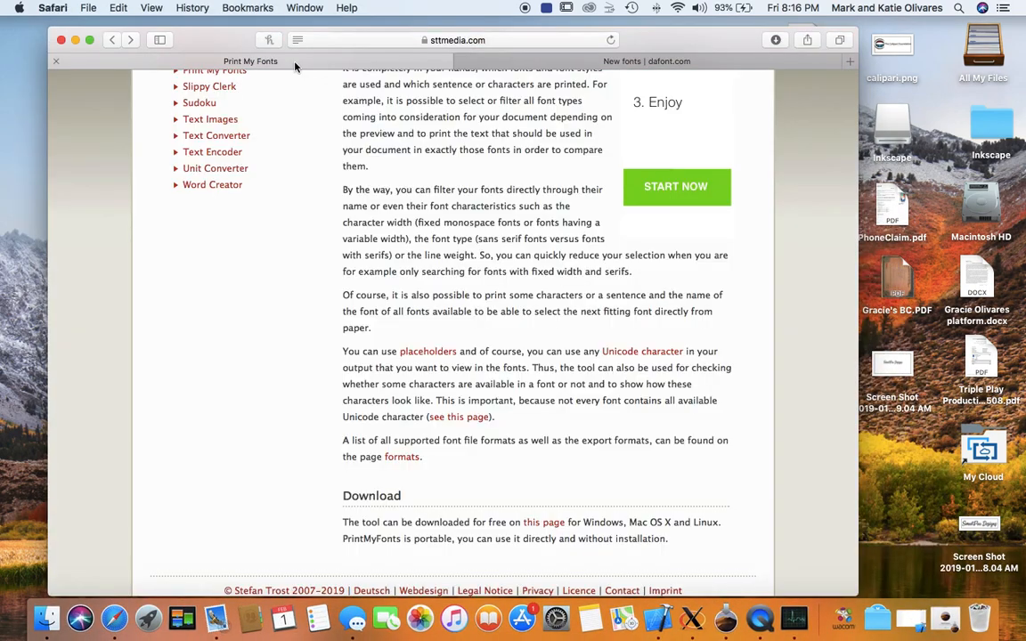
pyautogui.click(399, 40)
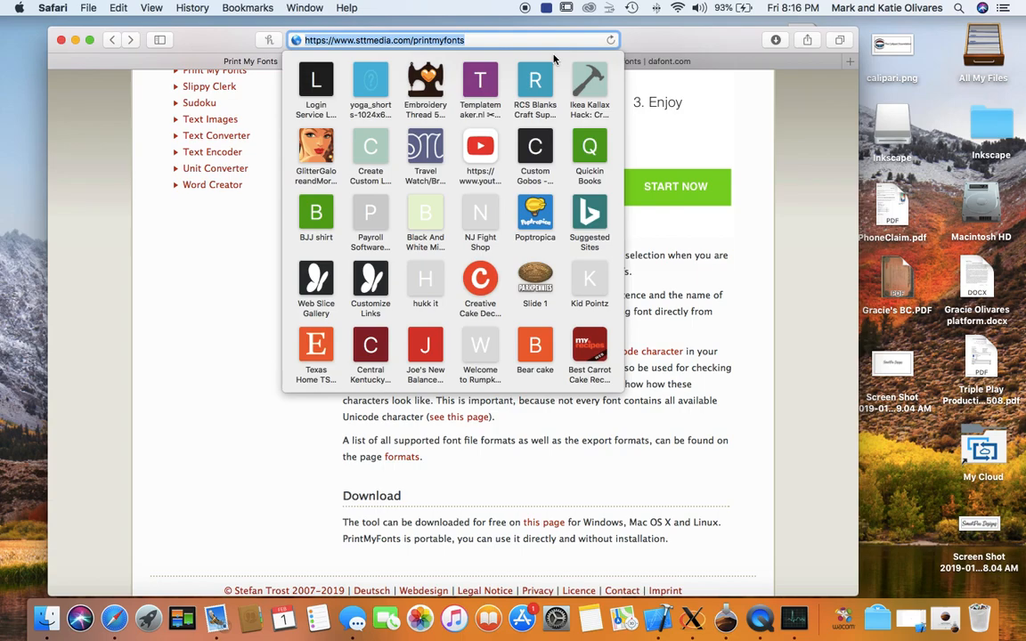
pyautogui.click(689, 131)
pyautogui.scroll(15, 590, 168)
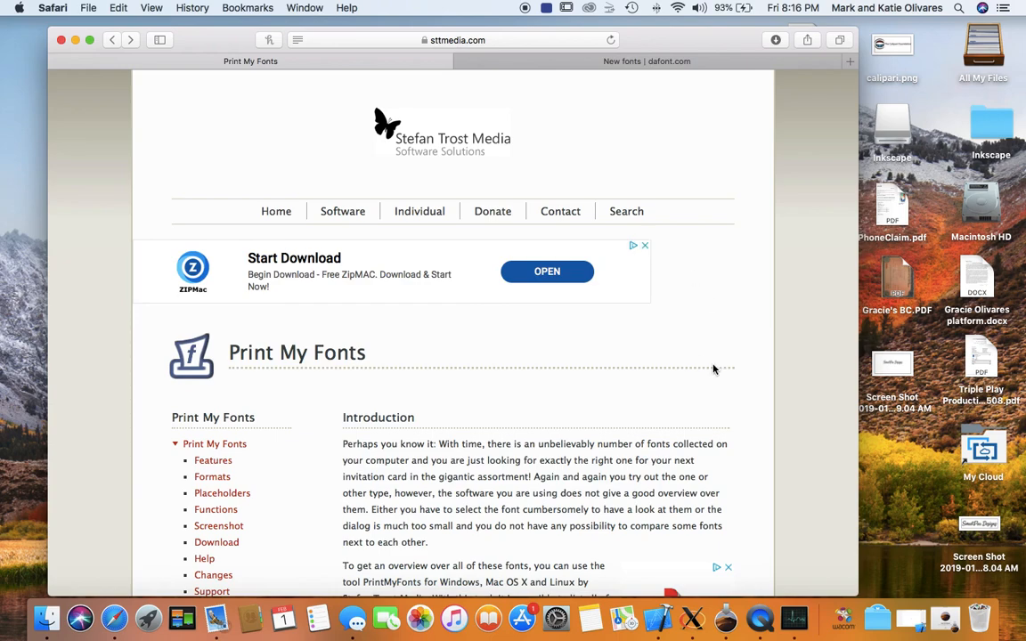
pyautogui.scroll(-10, 714, 369)
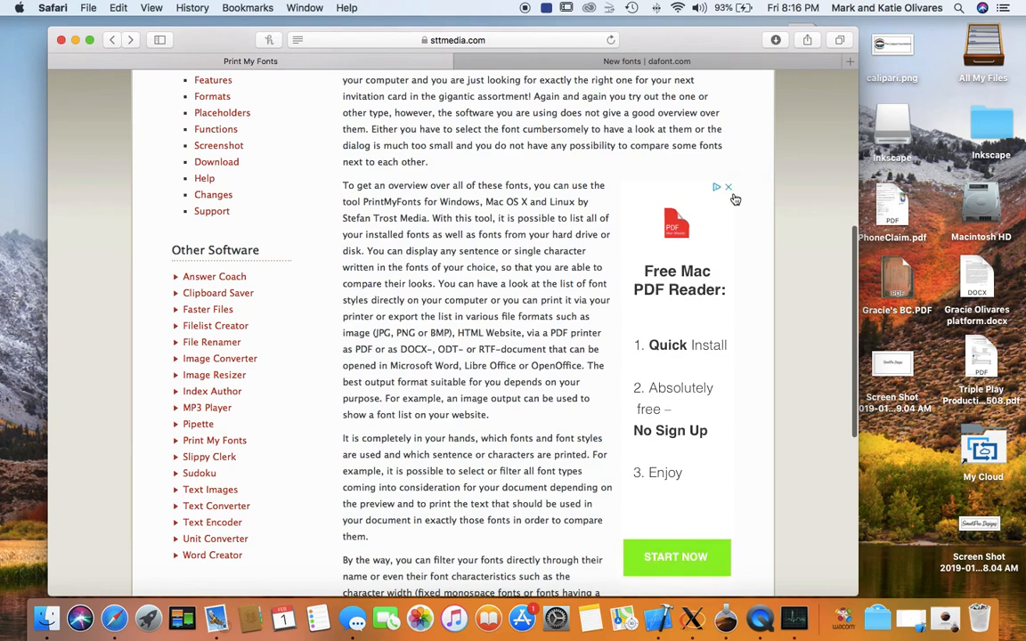
pyautogui.scroll(-10, 512, 352)
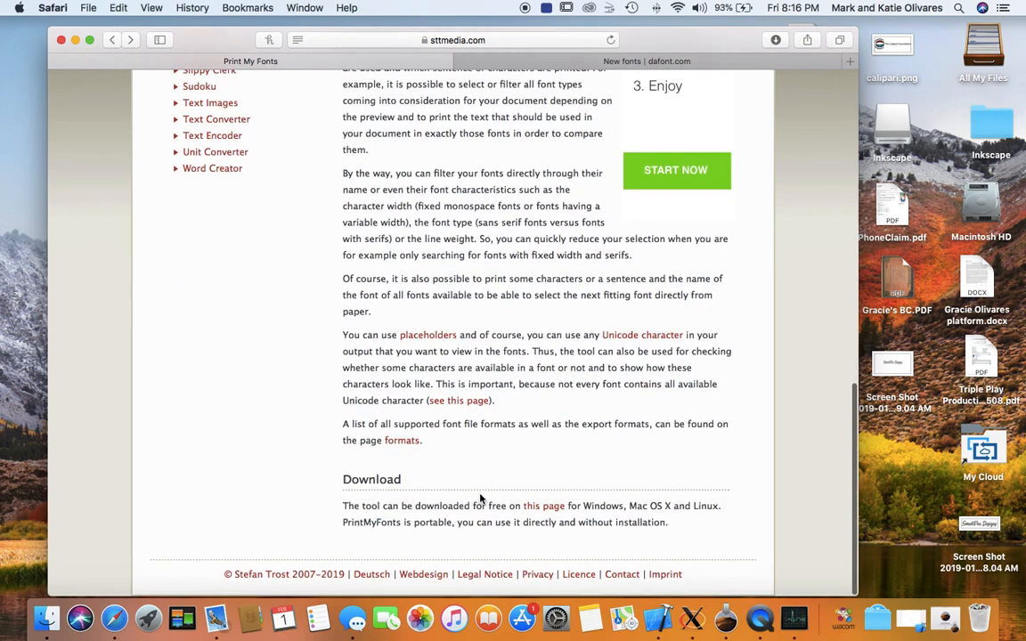
# Download the Mac OS X version of PrintMyFonts and save PrintMyFontsMac.zip to the external drive
pyautogui.click(545, 508)
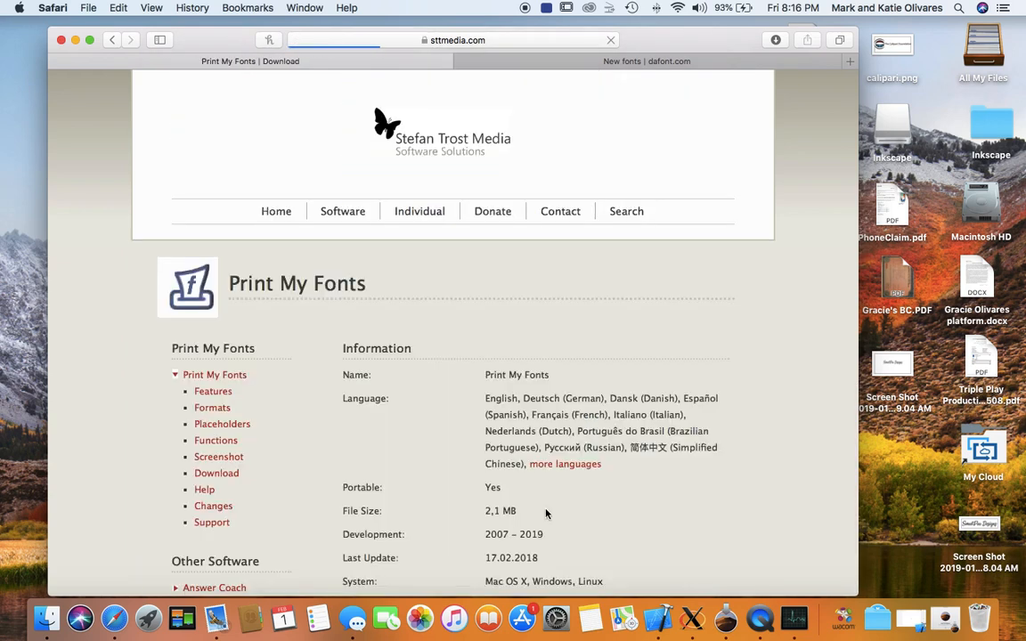
pyautogui.scroll(-5, 535, 513)
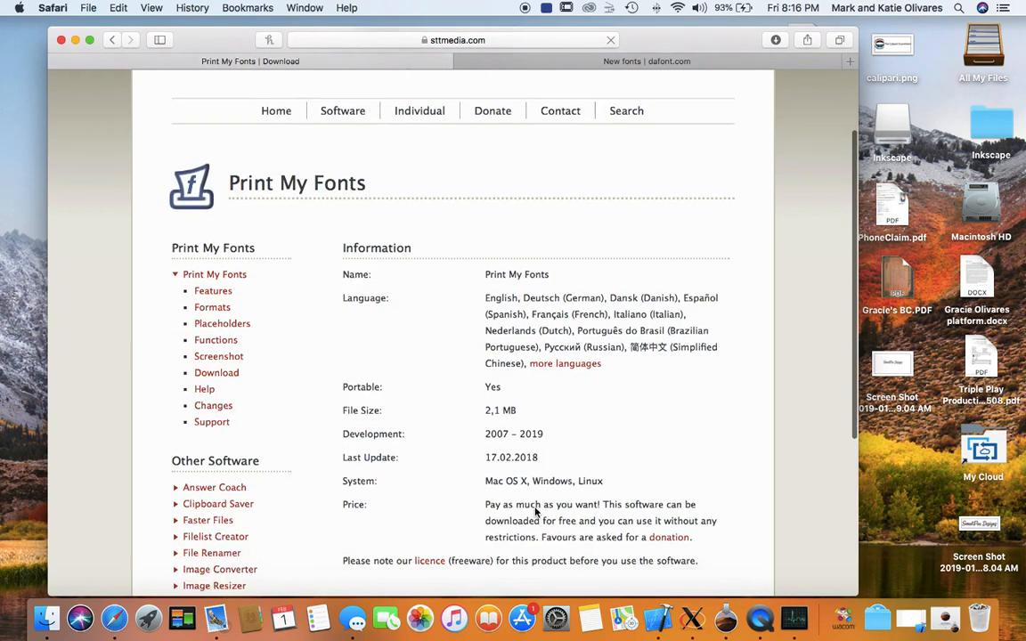
pyautogui.scroll(-4, 536, 514)
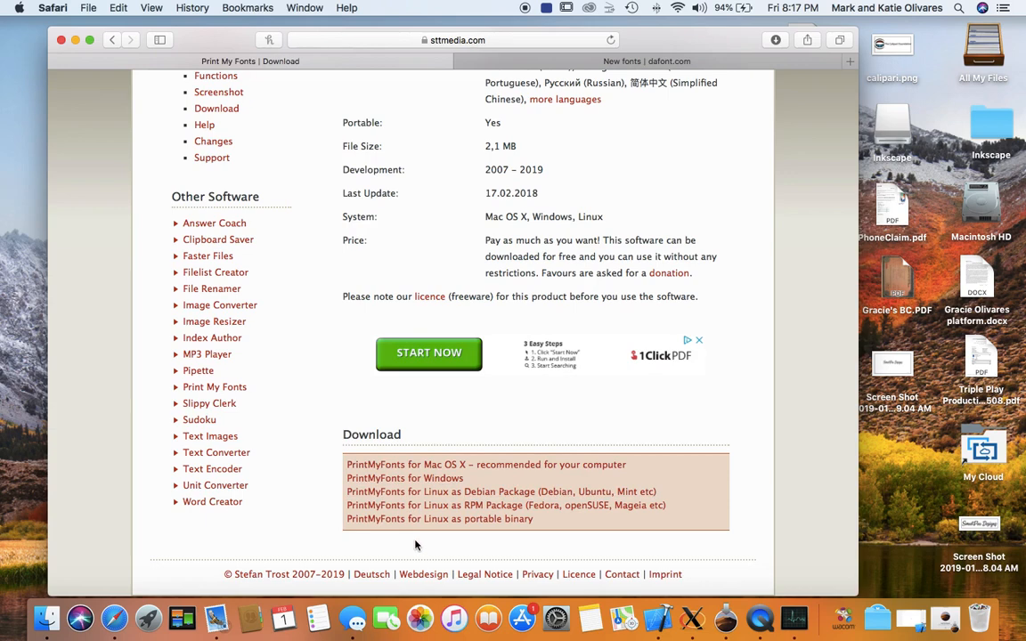
pyautogui.click(409, 465)
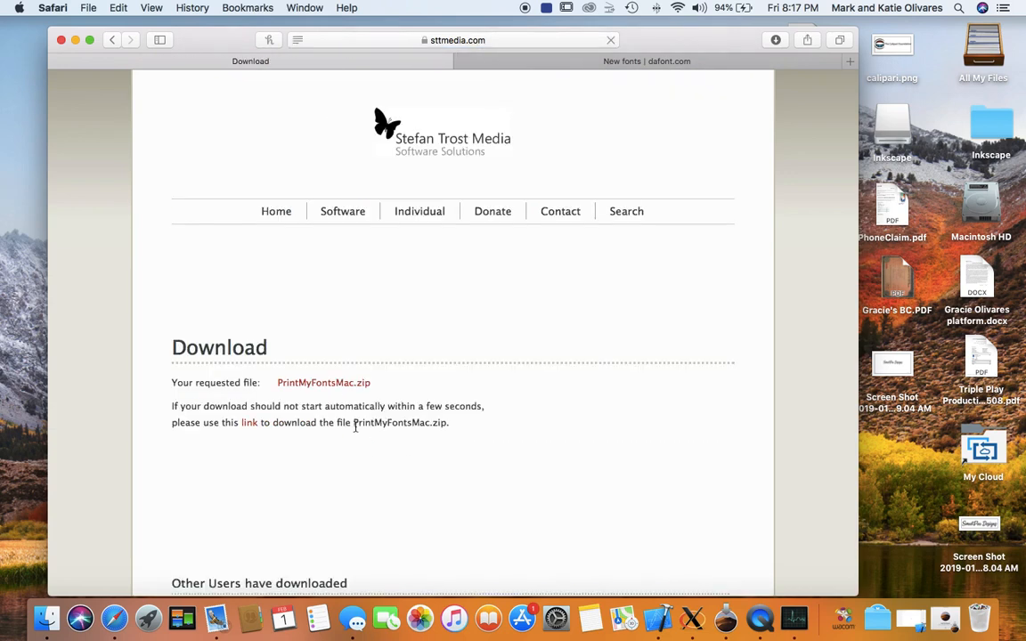
pyautogui.click(324, 384)
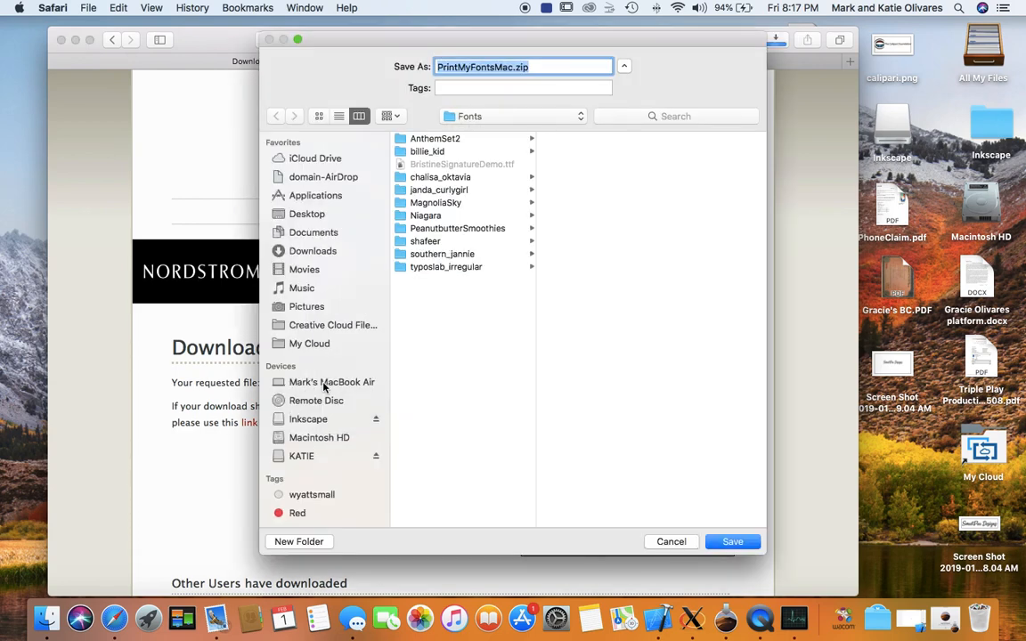
pyautogui.click(302, 458)
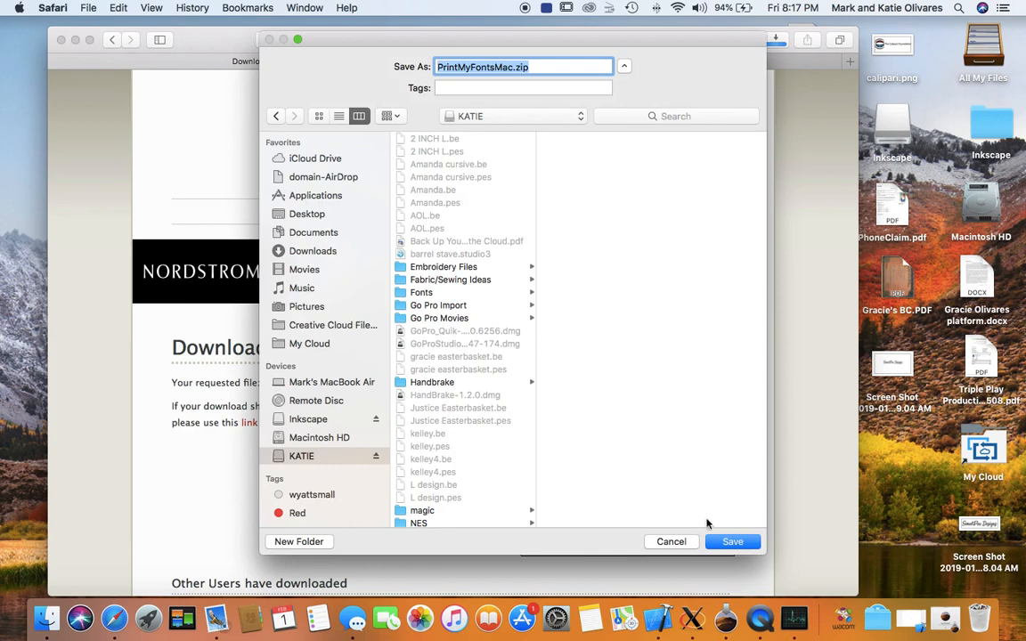
pyautogui.click(736, 543)
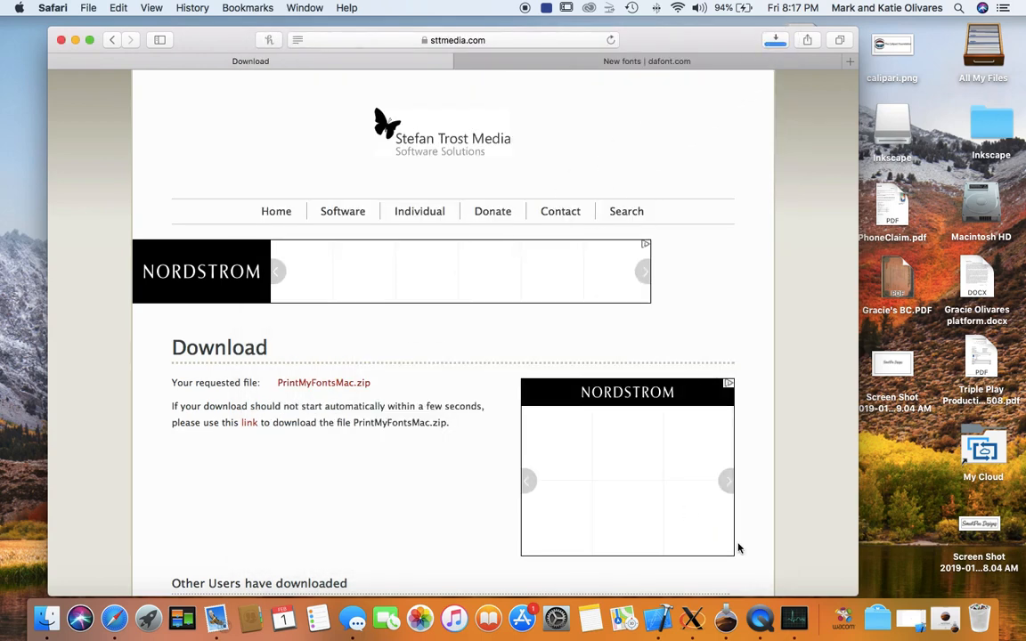
# Launch the downloaded PrintMyFonts application, allow its first opening, and minimize the Safari window
pyautogui.click(777, 42)
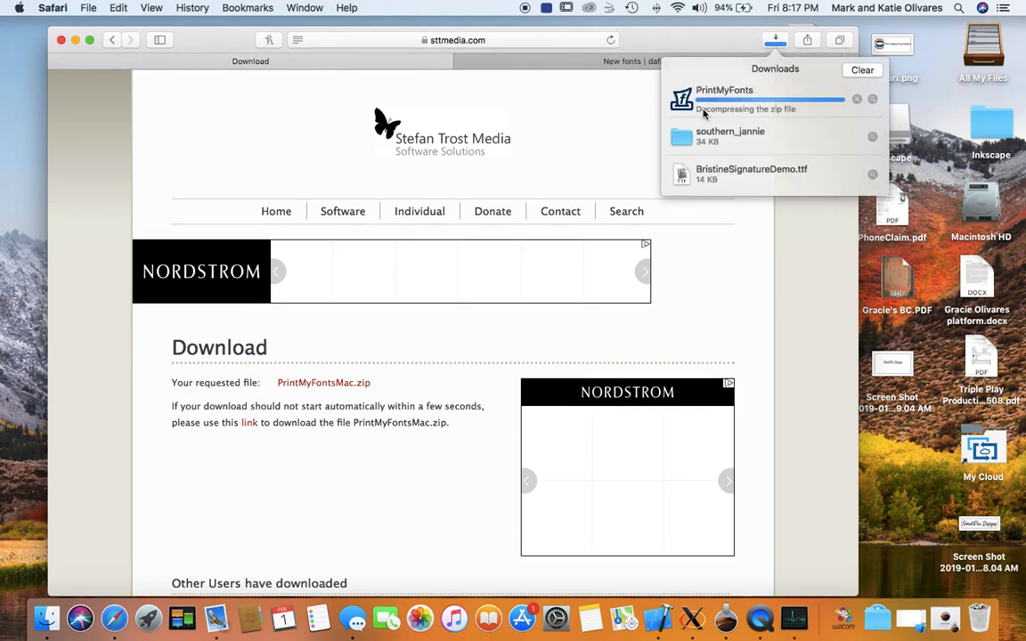
pyautogui.doubleClick(717, 101)
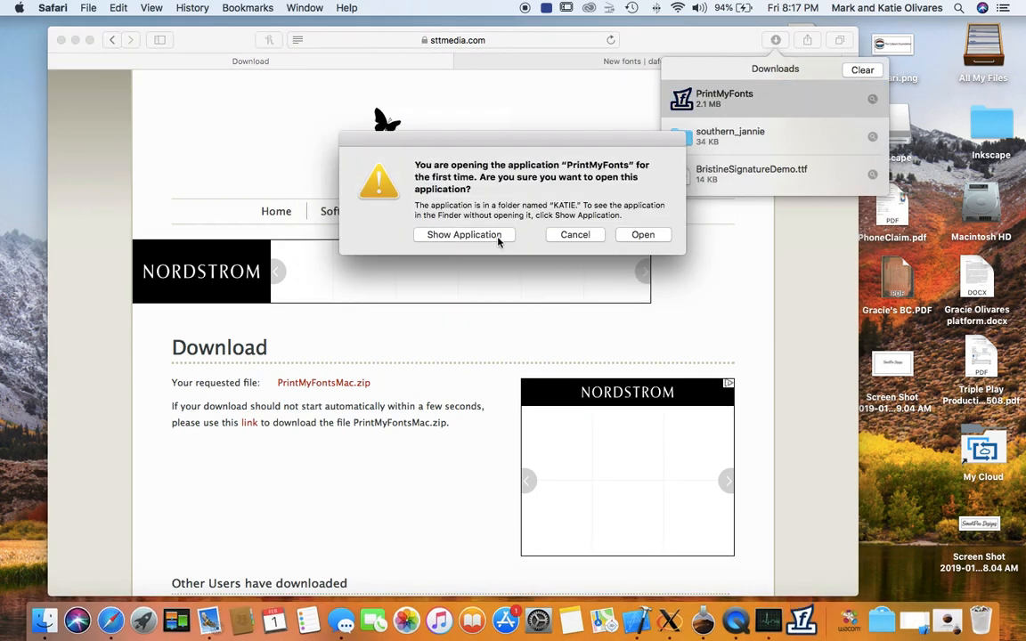
pyautogui.click(636, 235)
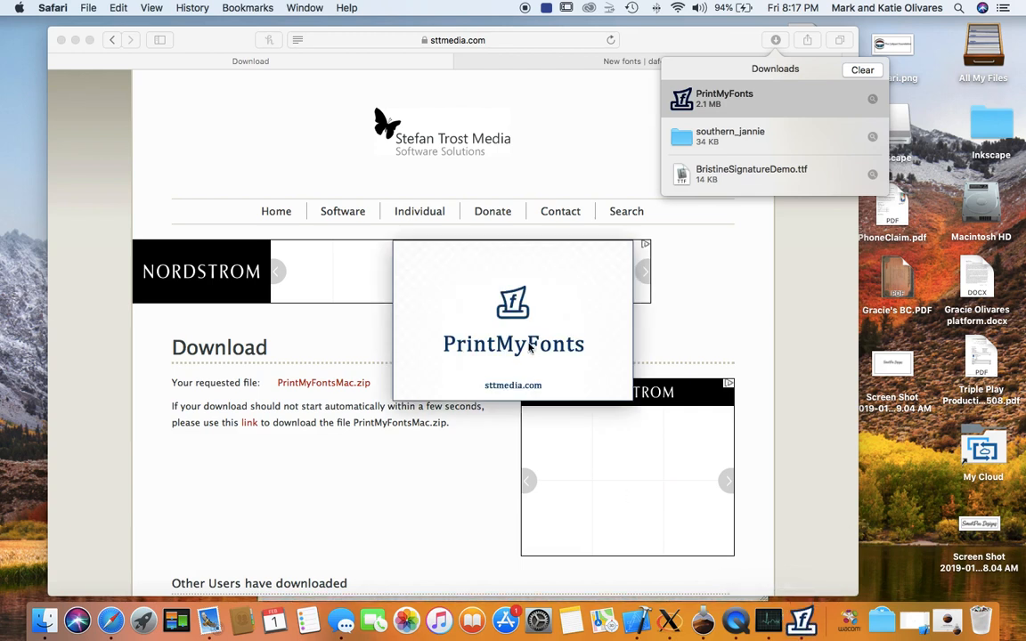
pyautogui.click(76, 42)
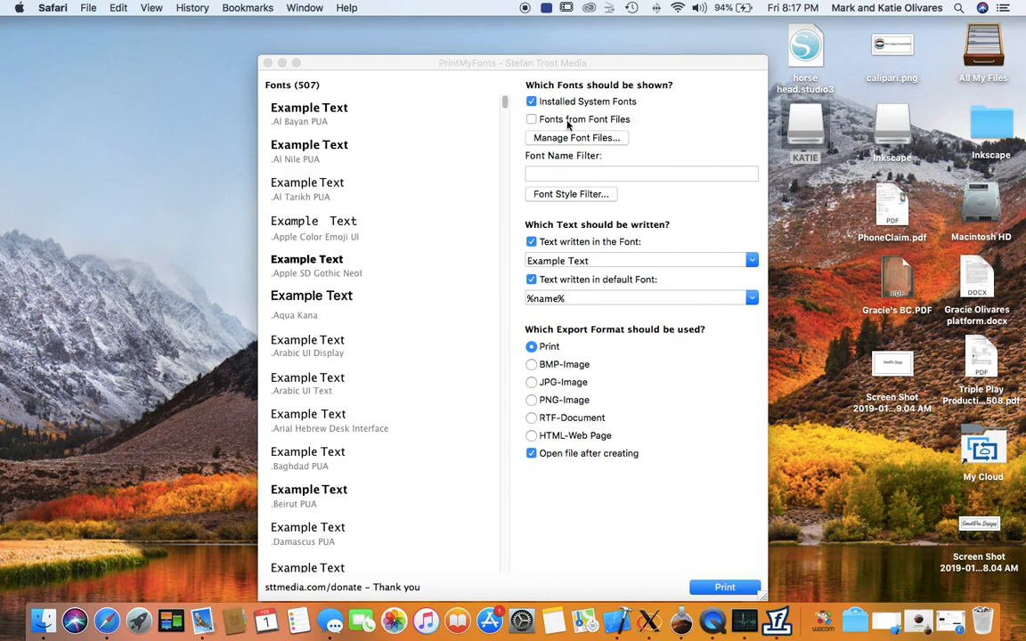
# Set the sample text written in each font to "I love my dog Patches!" and browse the font previews
pyautogui.click(586, 179)
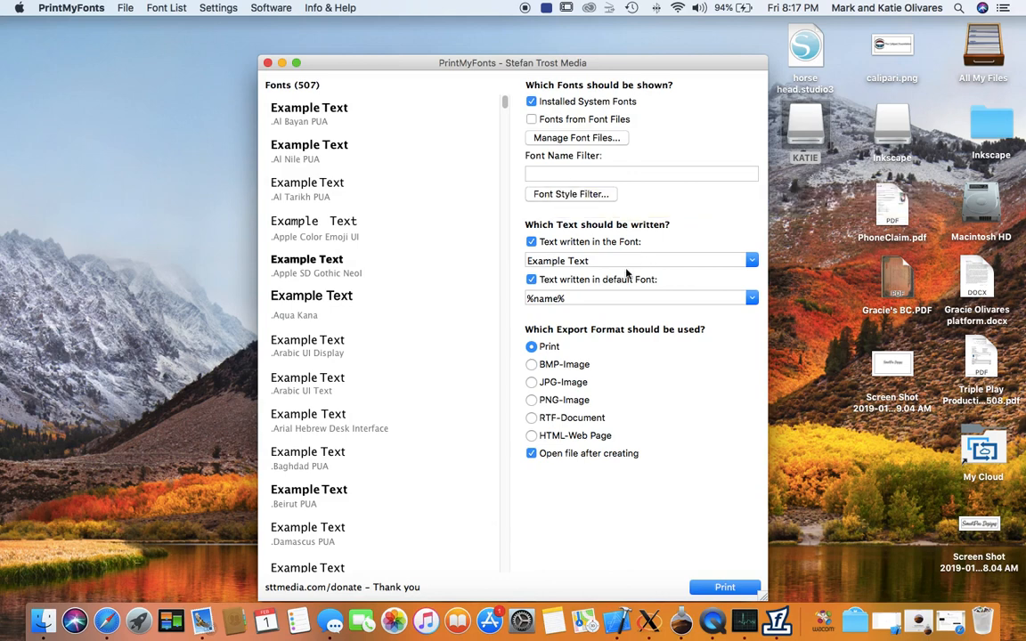
pyautogui.click(596, 260)
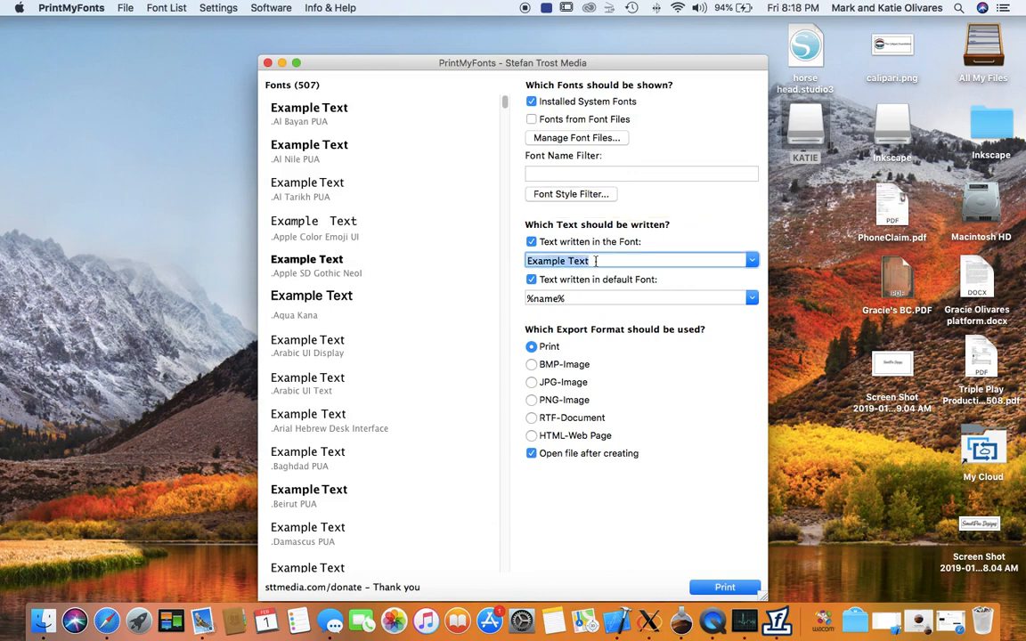
pyautogui.write('I love my ')
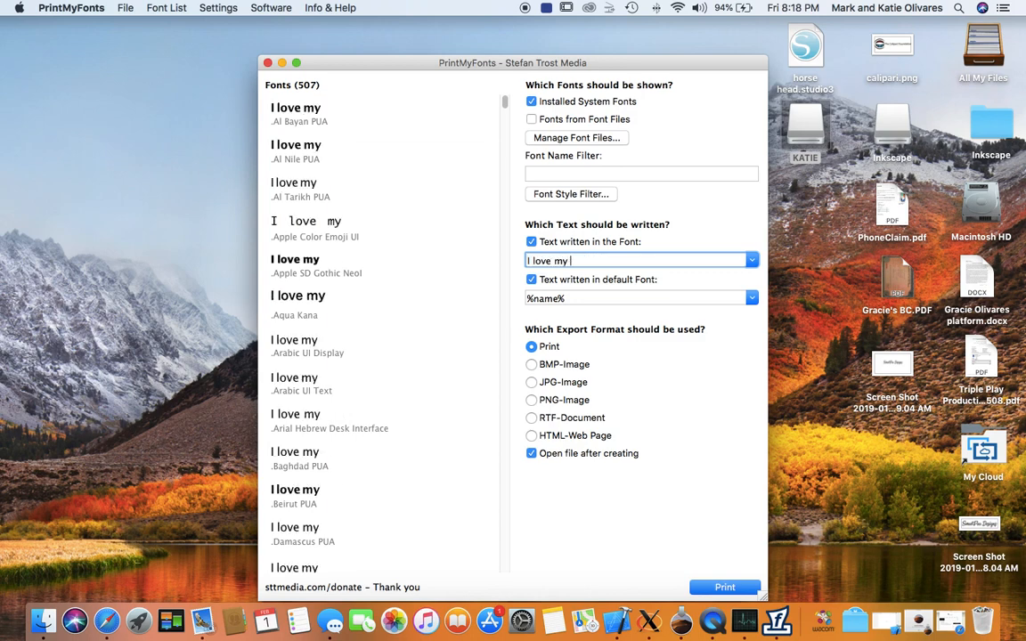
pyautogui.write('dog P')
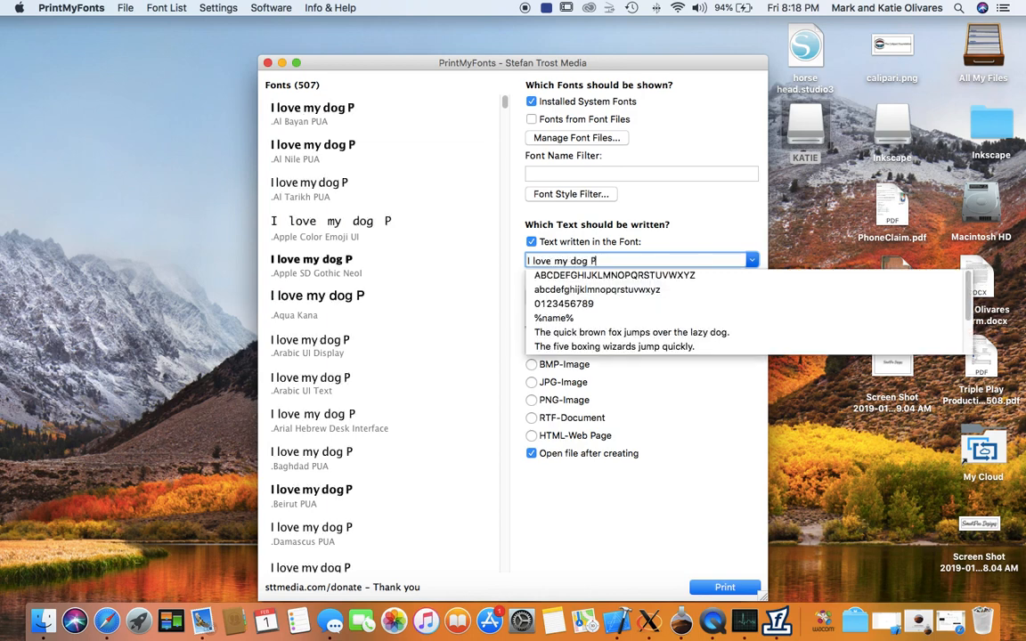
pyautogui.write('atches')
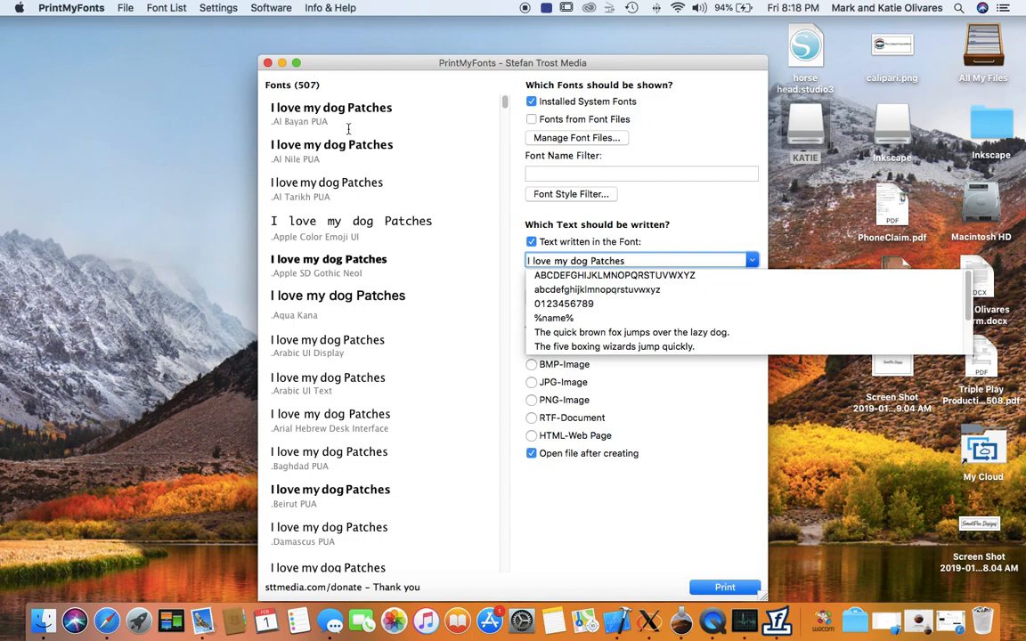
pyautogui.scroll(-5, 345, 381)
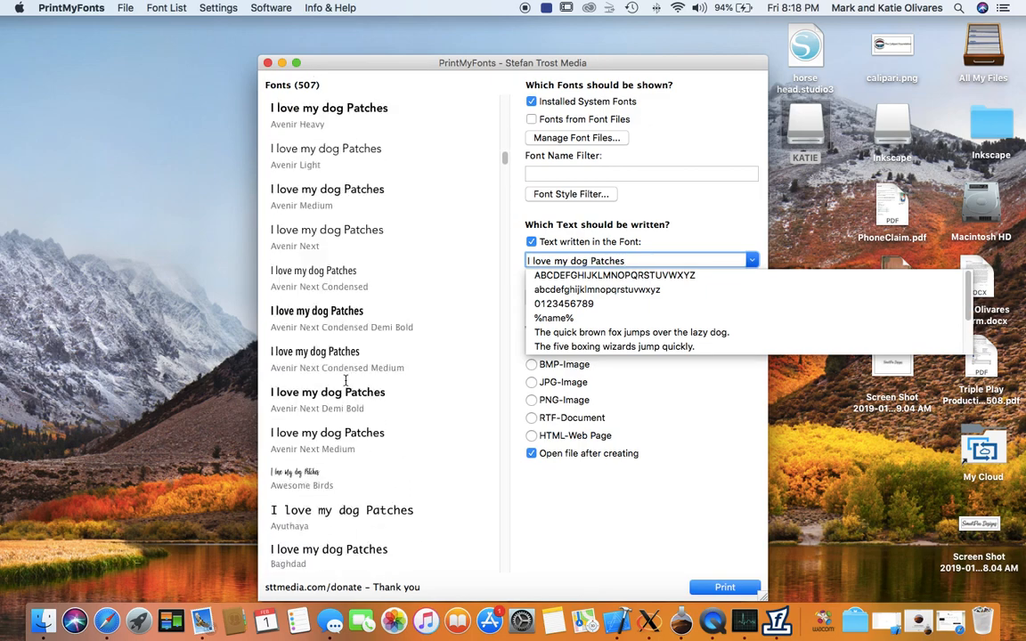
pyautogui.scroll(5, 346, 380)
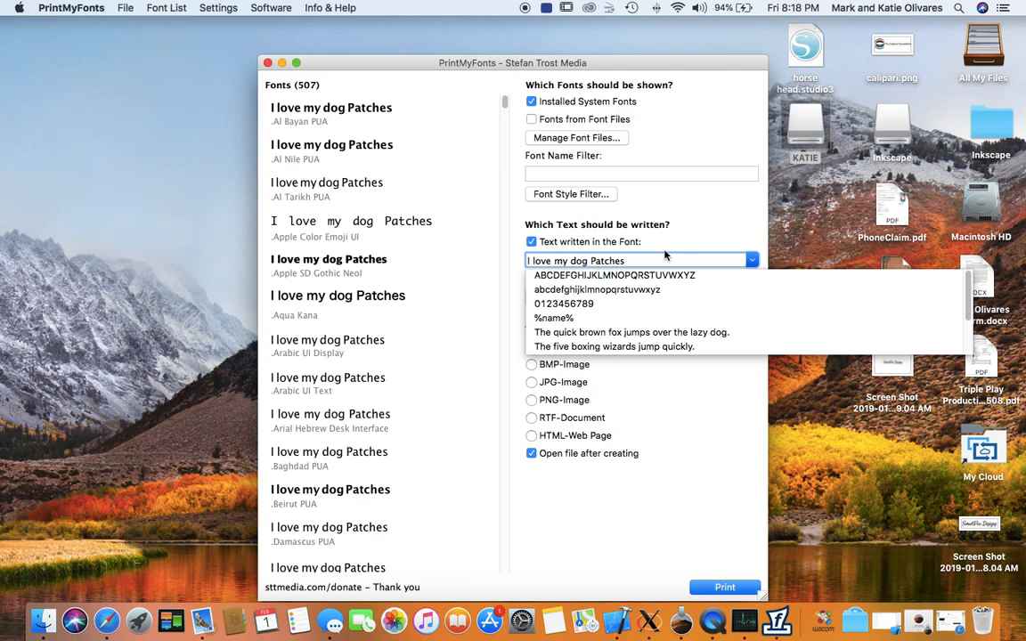
pyautogui.write('!')
pyautogui.press('Return')
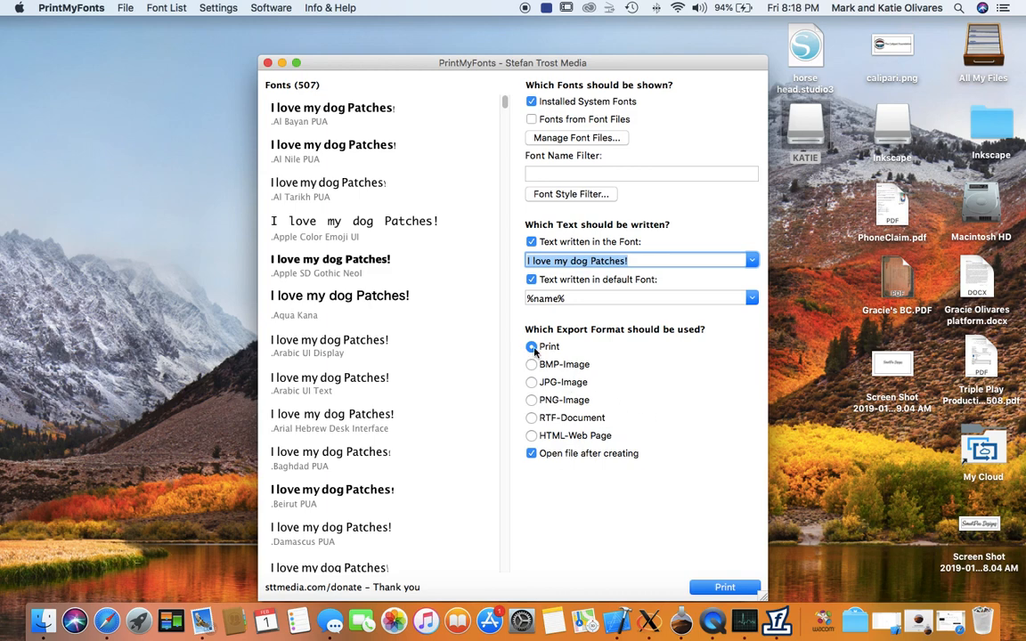
# Save the printable font list to the external drive as a PDF named "PrintMyFonts Download"
pyautogui.click(727, 588)
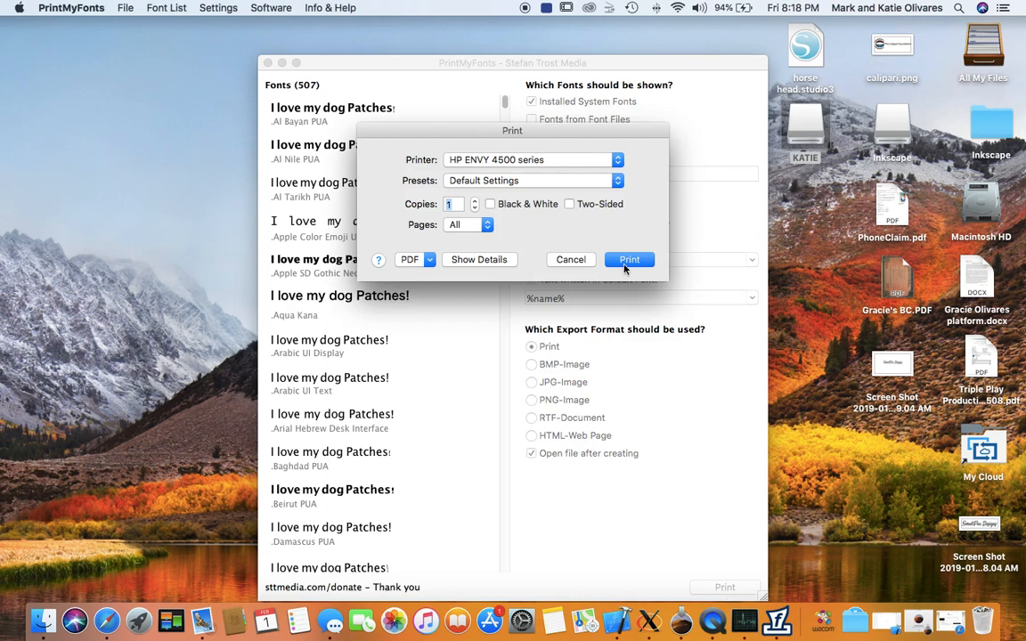
pyautogui.click(430, 260)
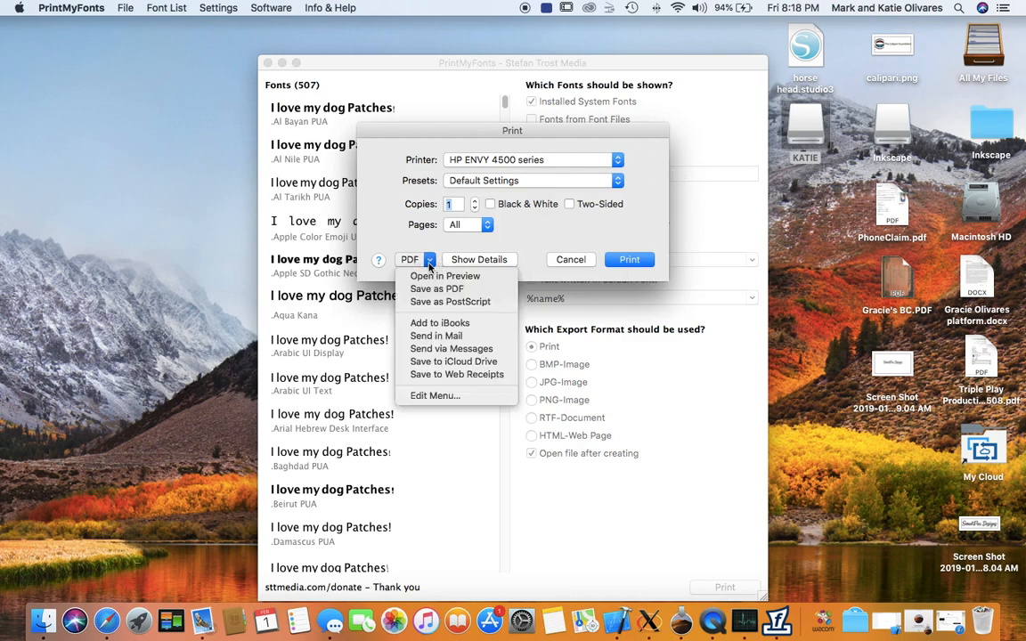
pyautogui.click(432, 290)
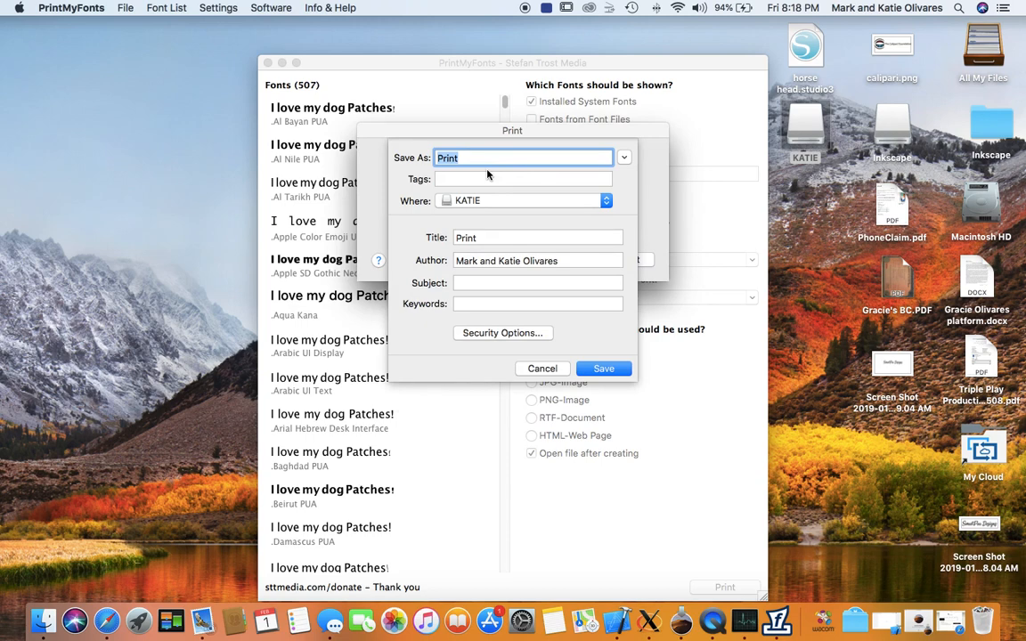
pyautogui.write('PrintMyFonts Download')
pyautogui.click(604, 370)
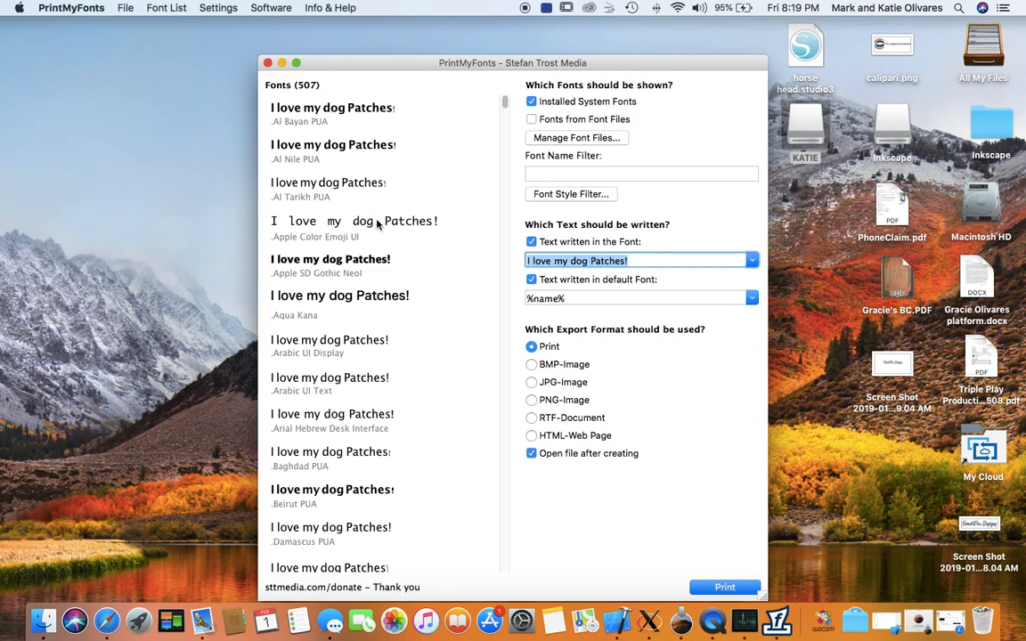
# Look through the font previews of the sample text and close PrintMyFonts
pyautogui.scroll(-5, 377, 225)
pyautogui.scroll(-3, 378, 224)
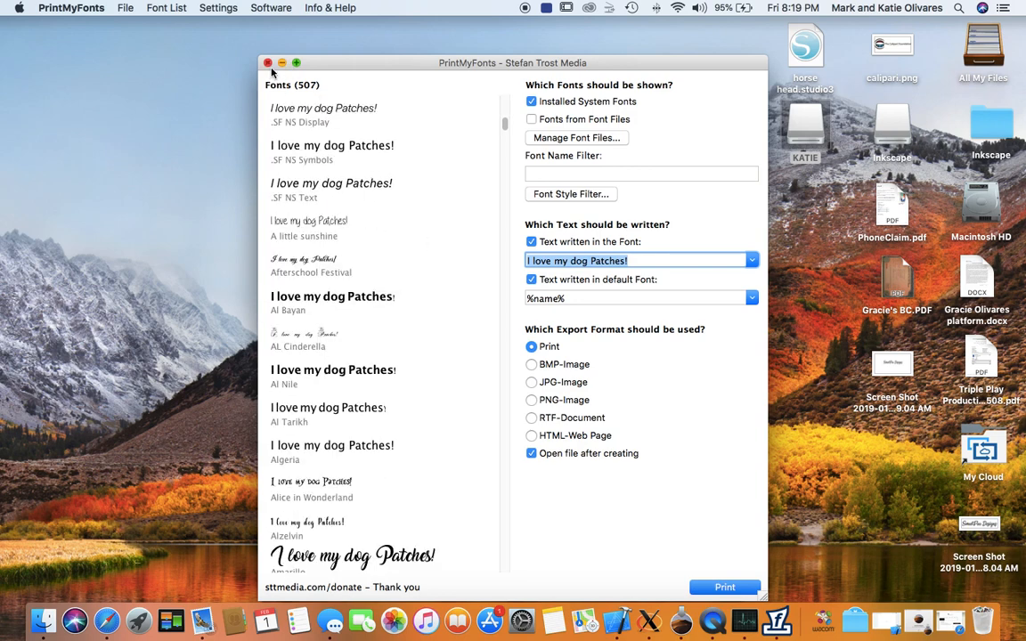
pyautogui.click(268, 64)
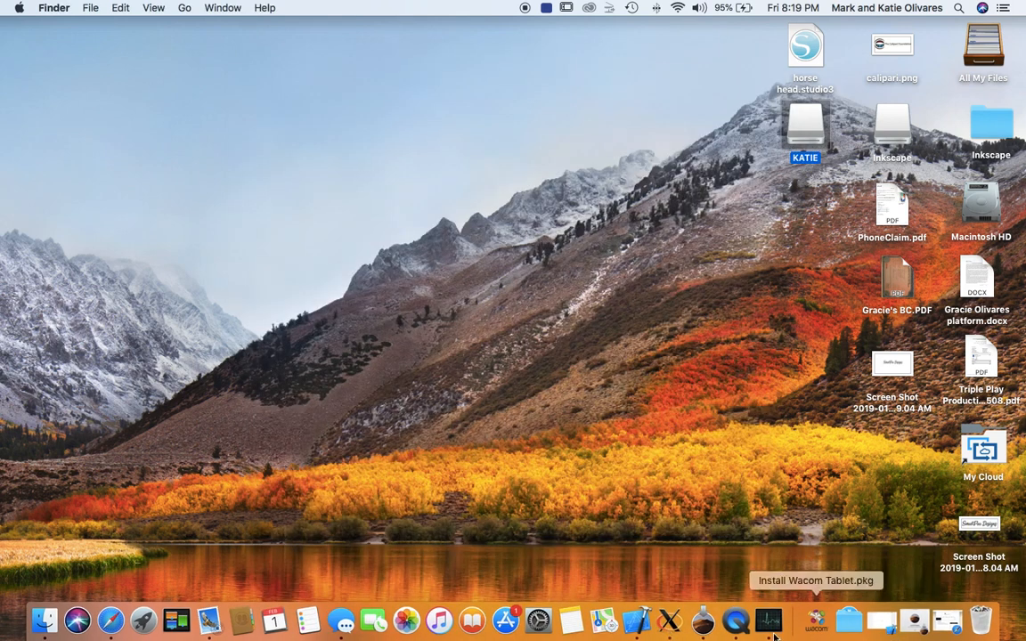
# Open the "PrintMyFonts Download" PDF from the external drive in Finder
pyautogui.click(143, 620)
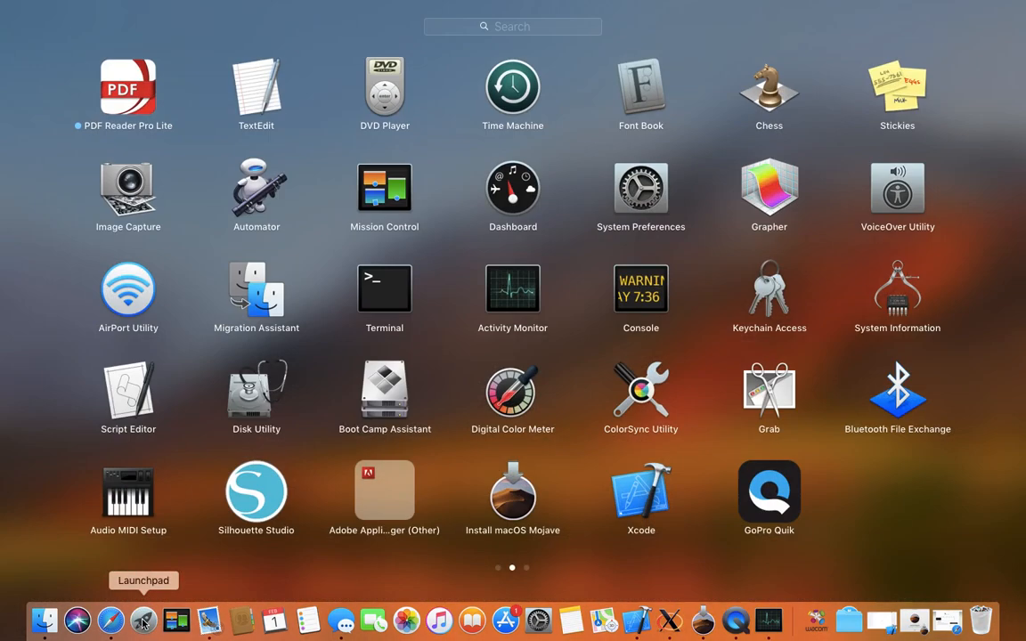
pyautogui.click(44, 620)
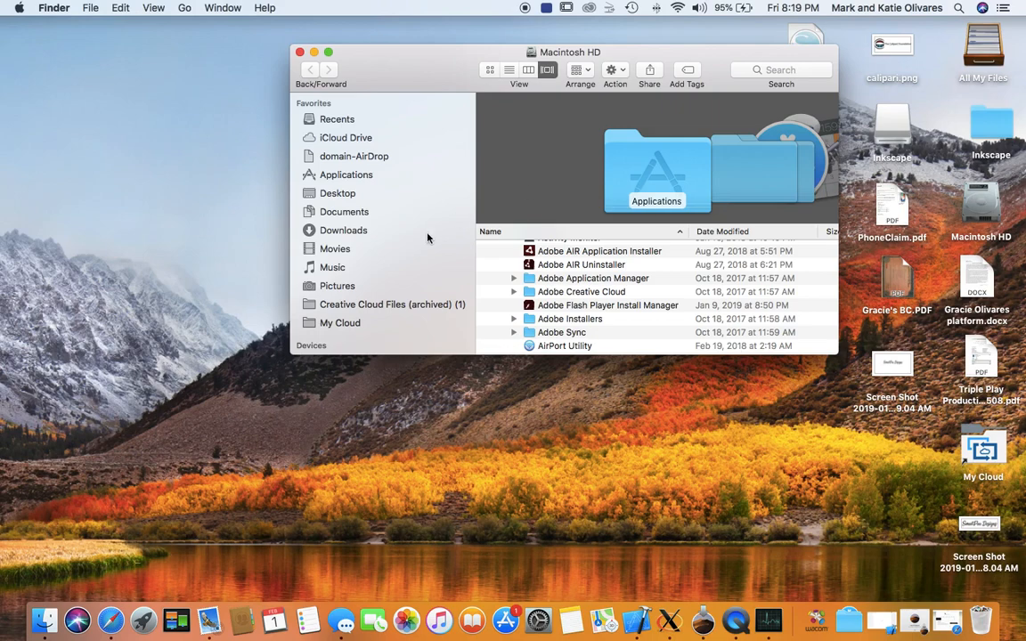
pyautogui.scroll(-5, 426, 238)
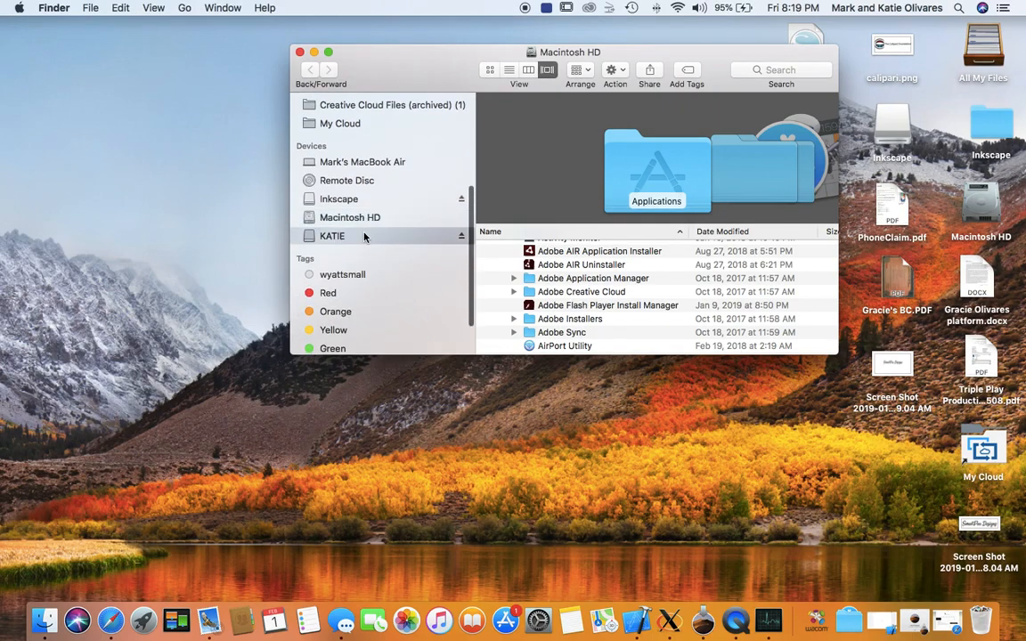
pyautogui.click(364, 236)
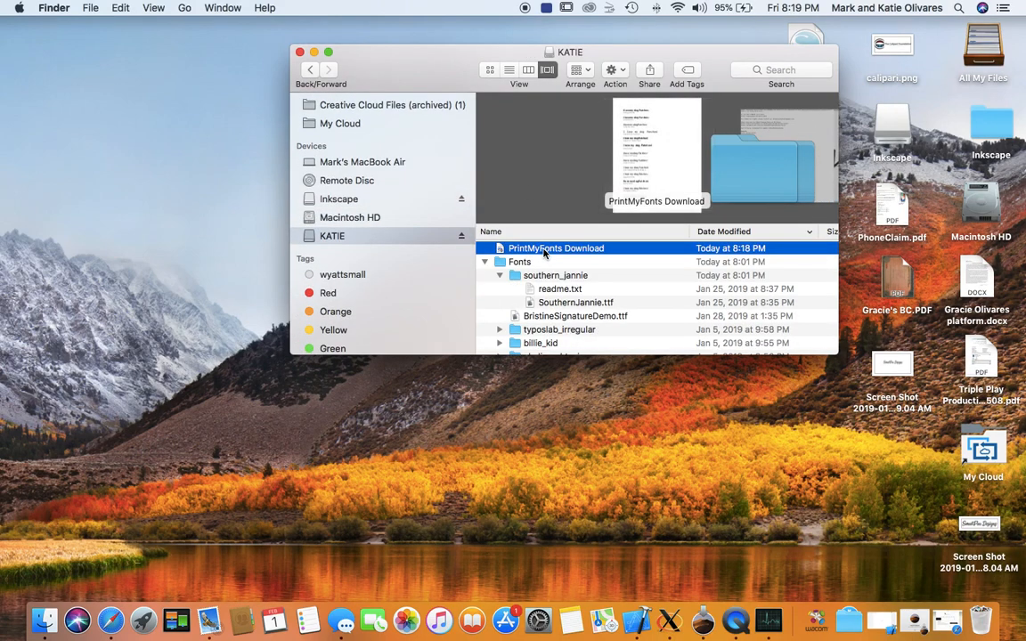
pyautogui.doubleClick(545, 249)
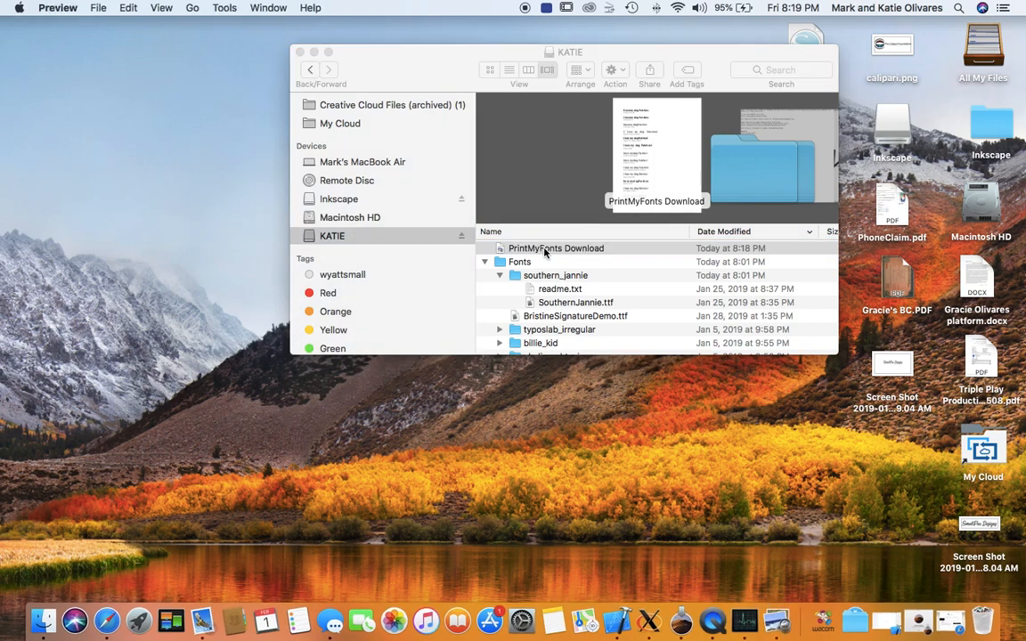
# Look through the first pages of the font list PDF, comparing the sample text in each font with its font name
pyautogui.scroll(-2, 545, 253)
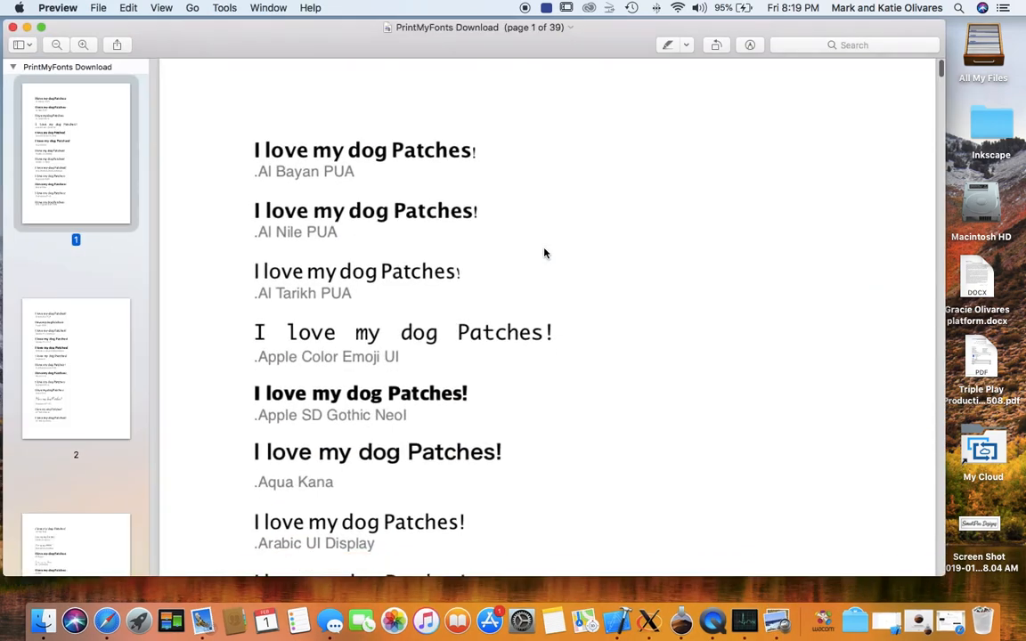
pyautogui.scroll(-4, 545, 253)
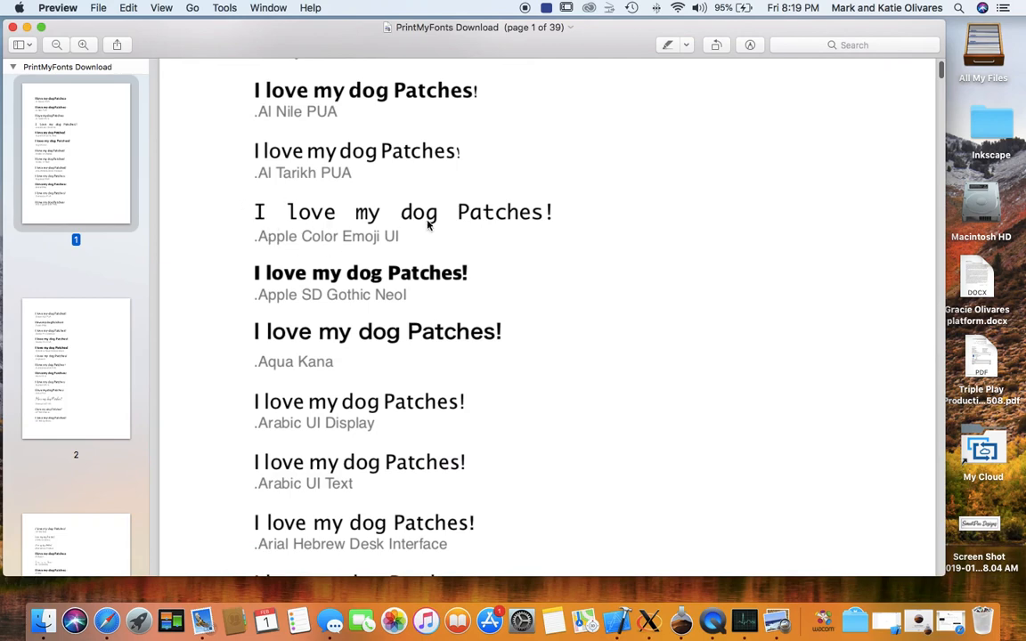
pyautogui.scroll(-10, 578, 325)
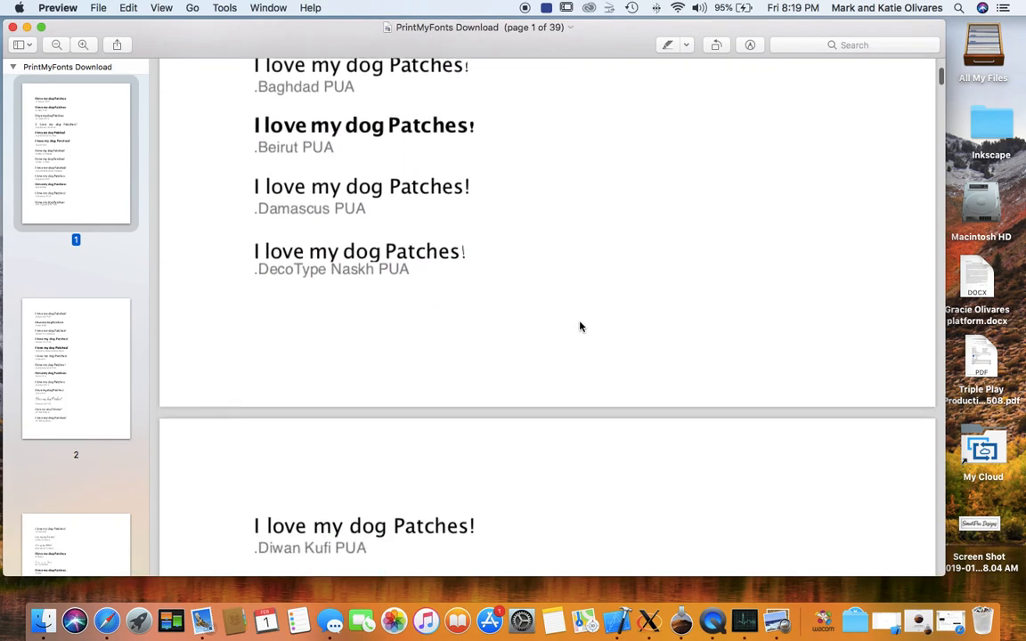
pyautogui.scroll(-10, 579, 326)
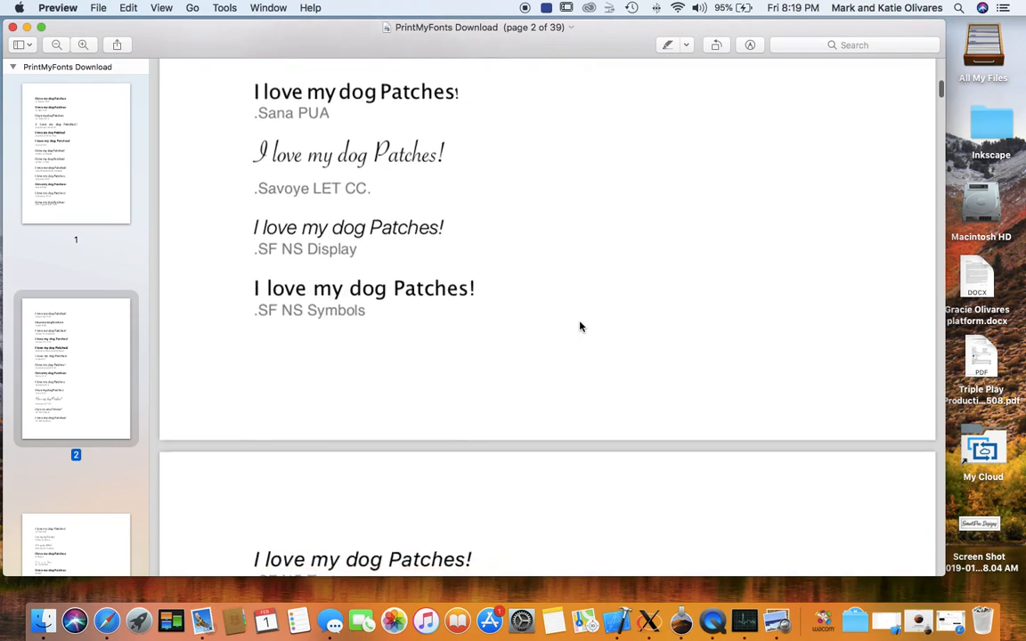
pyautogui.scroll(-6, 580, 327)
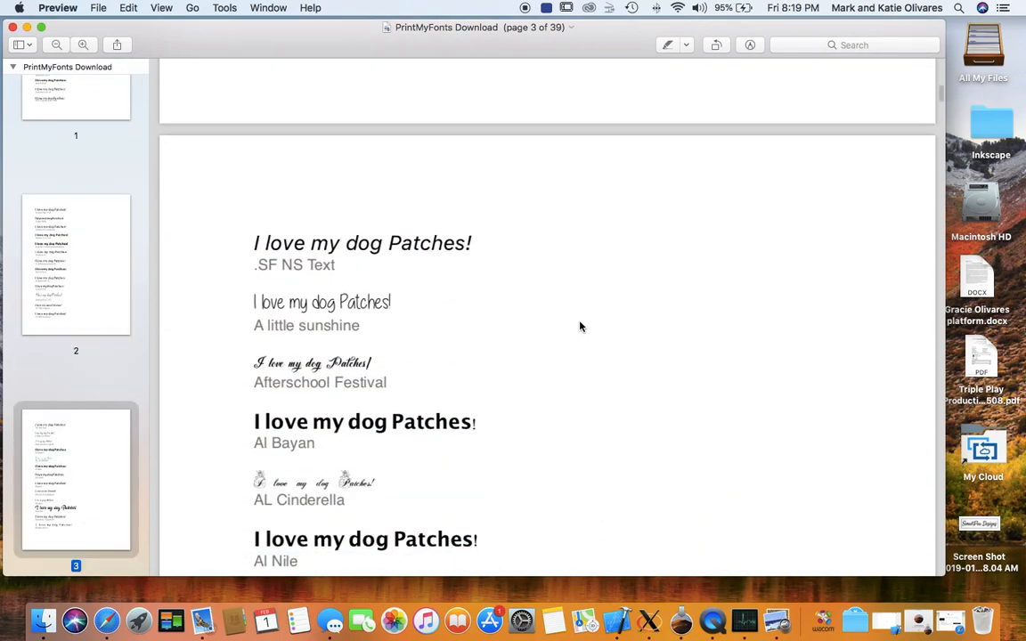
pyautogui.scroll(-8, 580, 327)
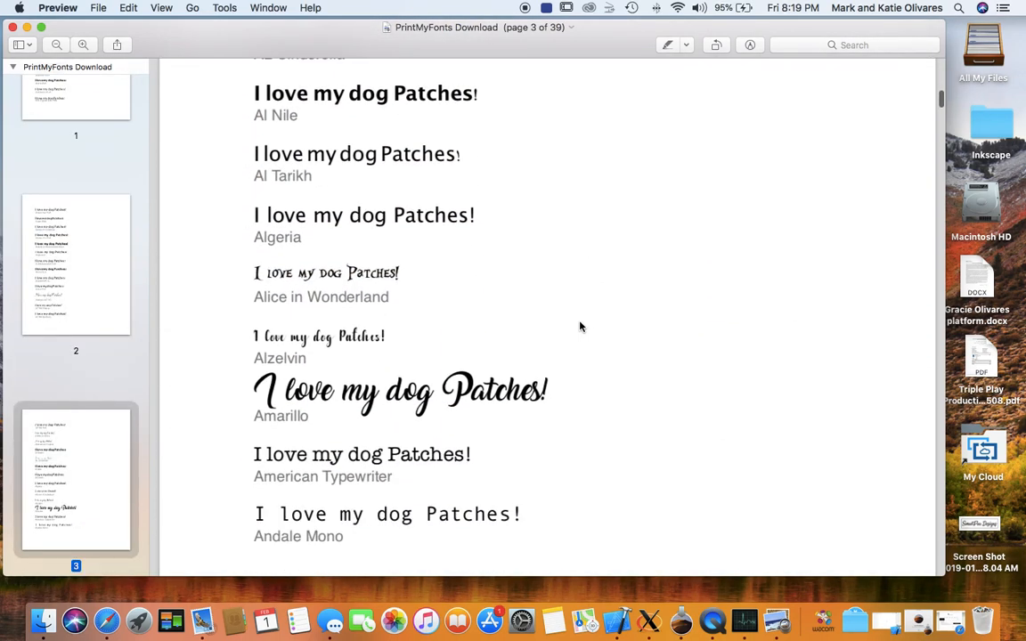
pyautogui.scroll(-7, 580, 327)
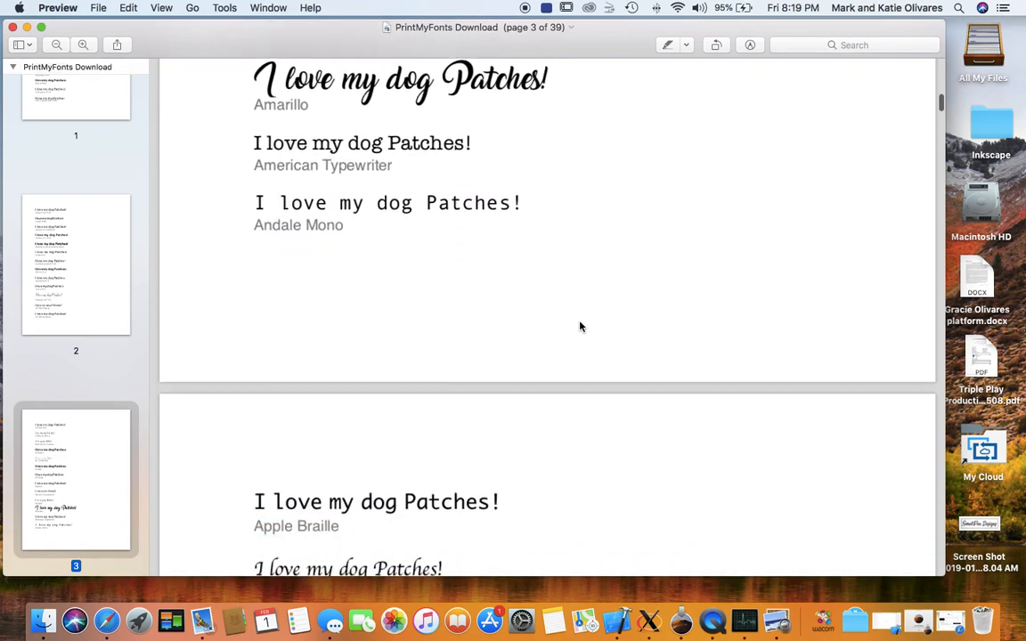
pyautogui.scroll(3, 580, 327)
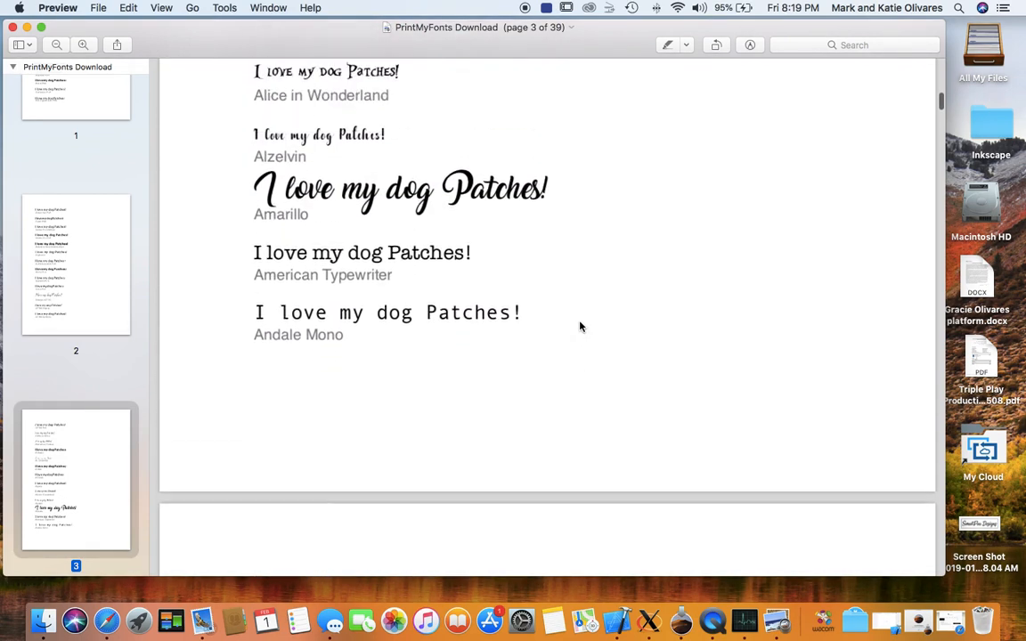
pyautogui.scroll(-7, 579, 327)
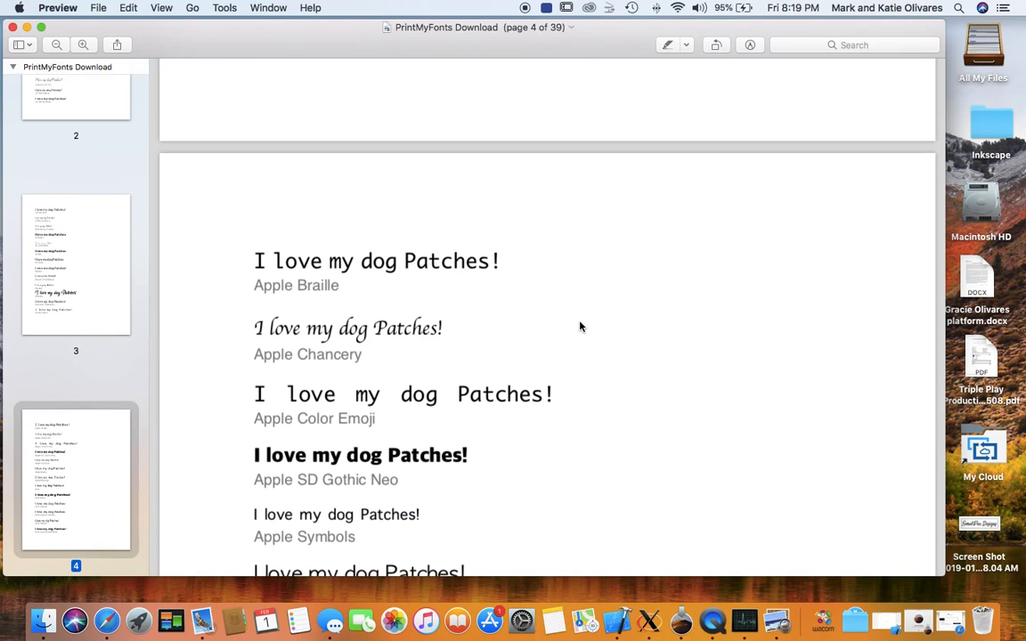
pyautogui.scroll(-6, 580, 327)
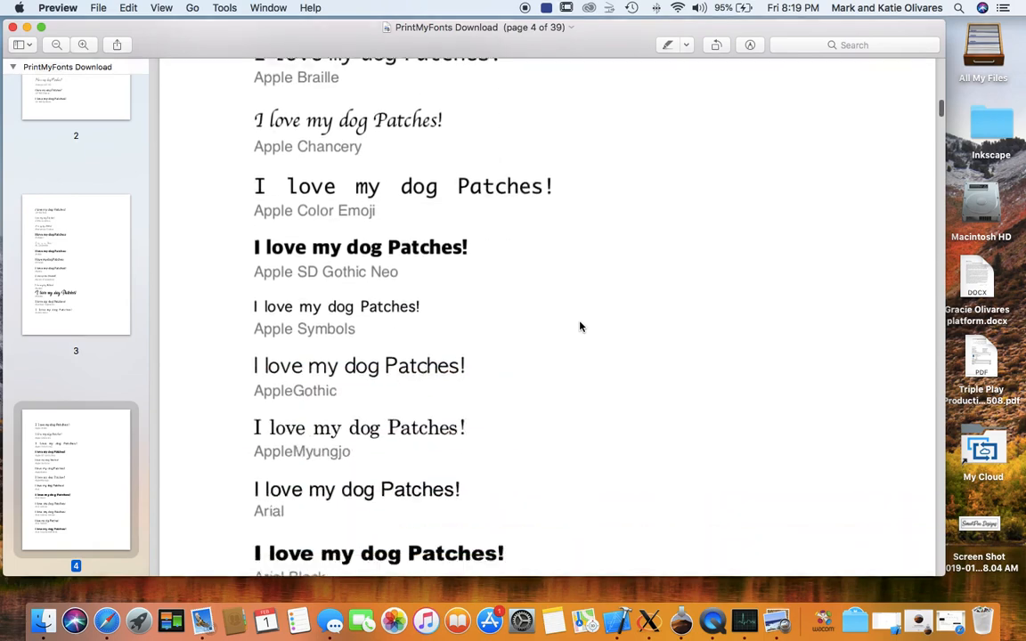
pyautogui.scroll(-11, 580, 327)
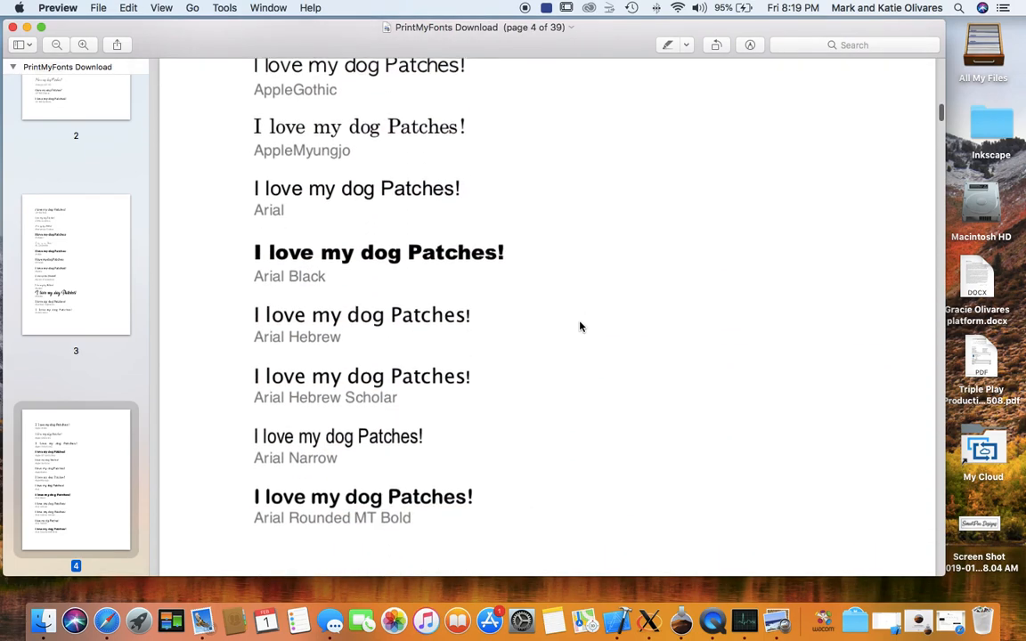
pyautogui.scroll(-15, 580, 327)
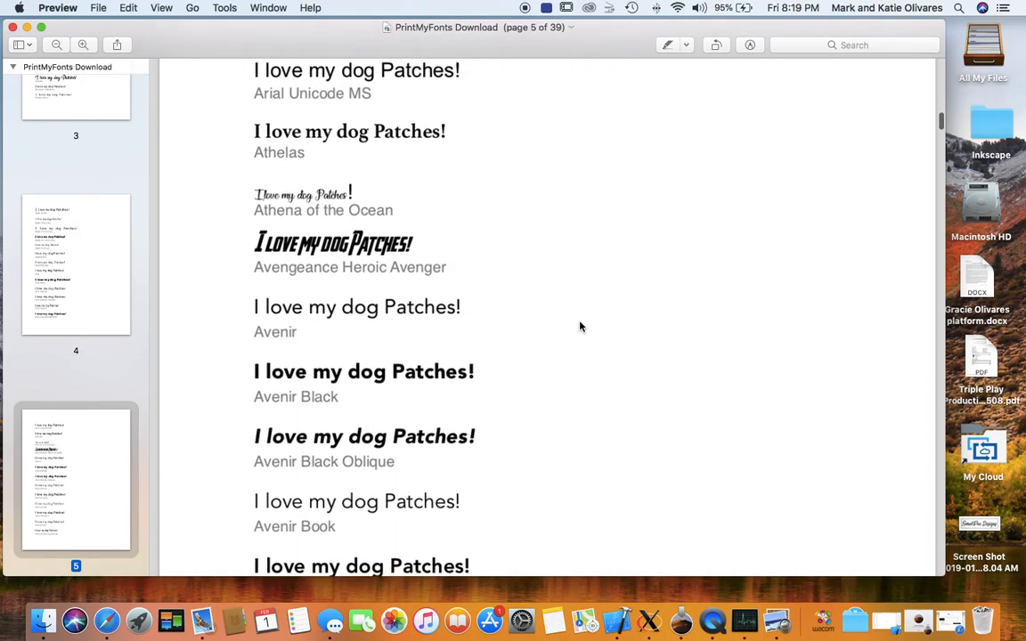
pyautogui.scroll(-9, 580, 327)
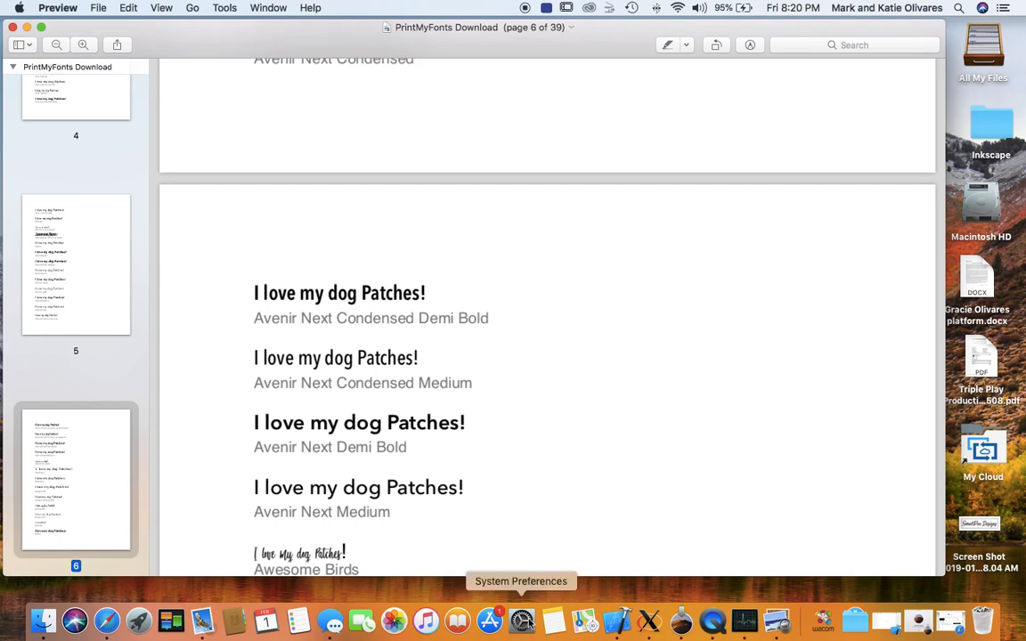
# Switch to QuickTime Player, request to quit it, and name the unsaved screen recording "Sihouette Fonts - downloading"
pyautogui.click(712, 626)
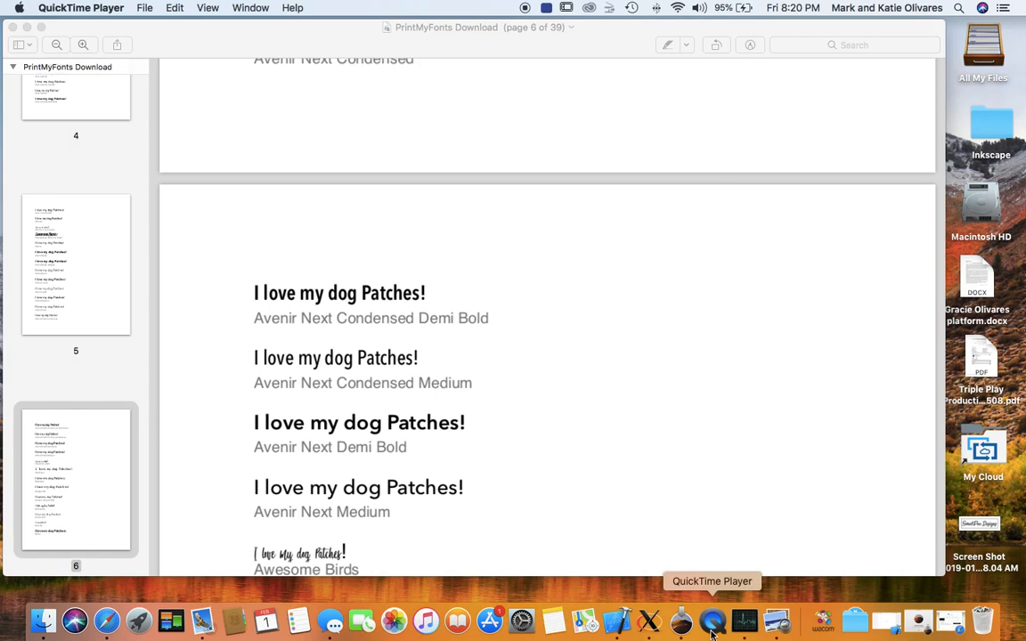
pyautogui.click(114, 9)
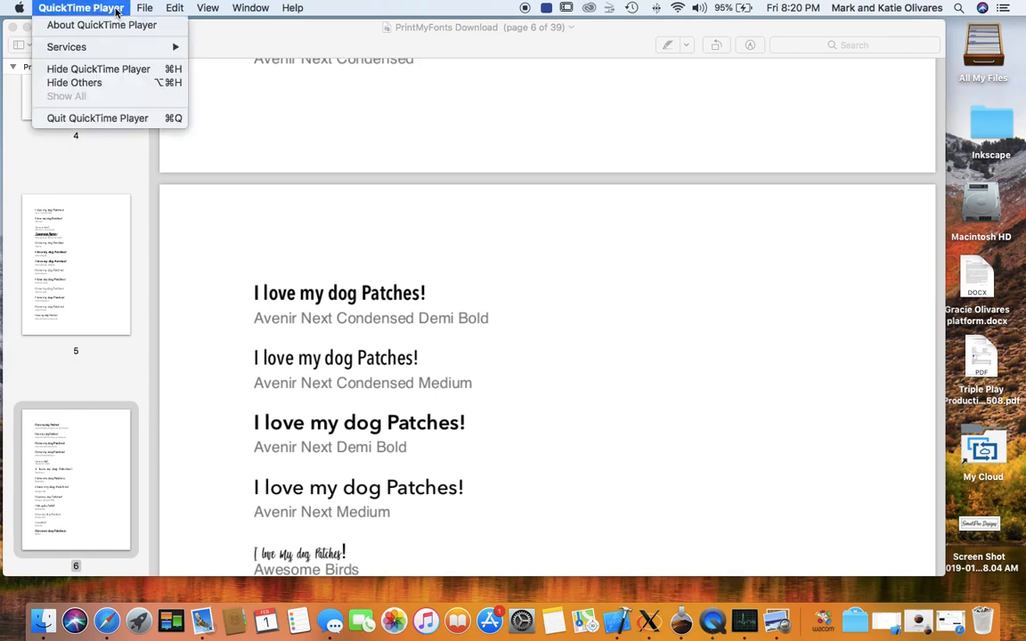
pyautogui.click(115, 117)
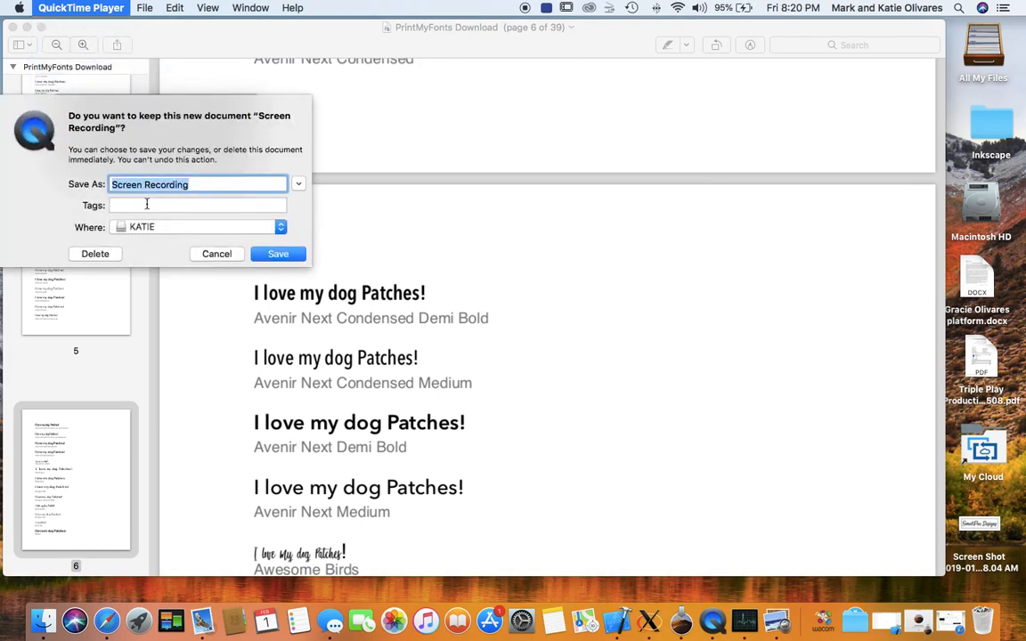
pyautogui.write('Silhou')
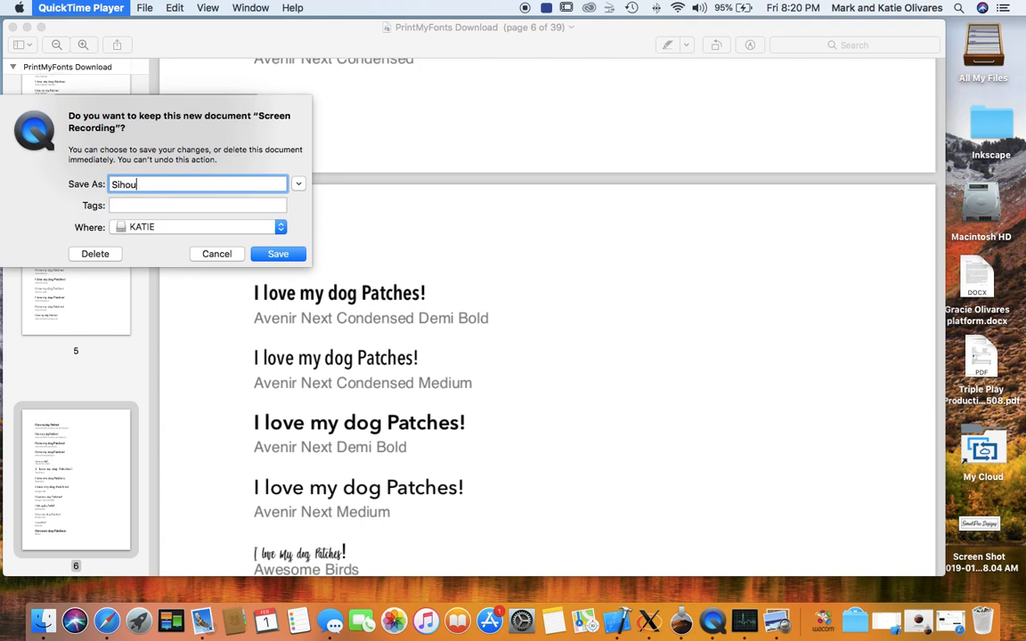
pyautogui.press('BackSpace')
pyautogui.press('BackSpace')
pyautogui.press('BackSpace')
pyautogui.write('lhouette Fonts - downloading')
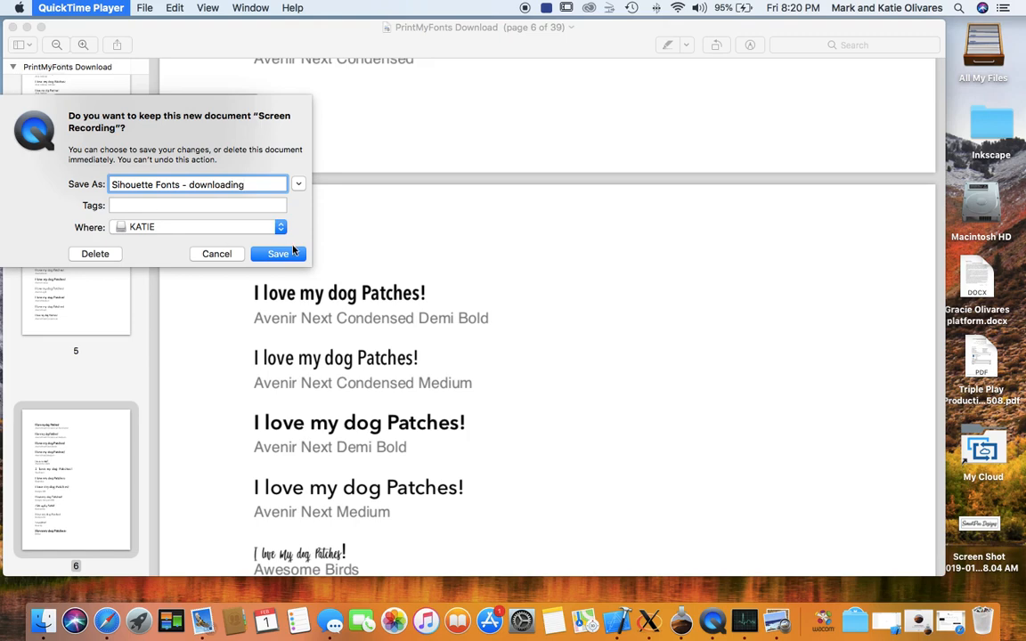